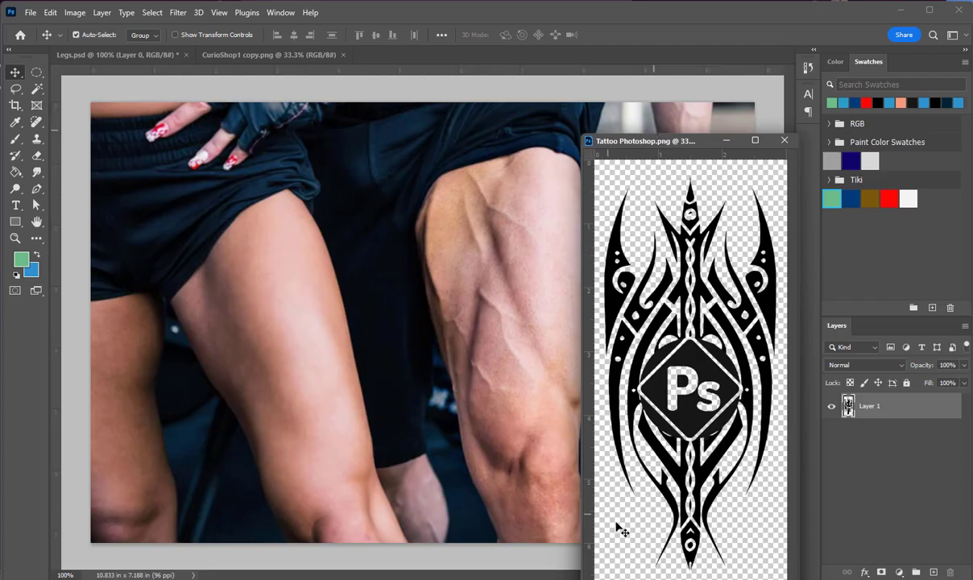
# Copy the tribal Ps artwork from Tattoo Photoshop.png into Legs.psd as a new layer and close the source image
pyautogui.moveTo(688, 427); pyautogui.dragTo(500, 400)
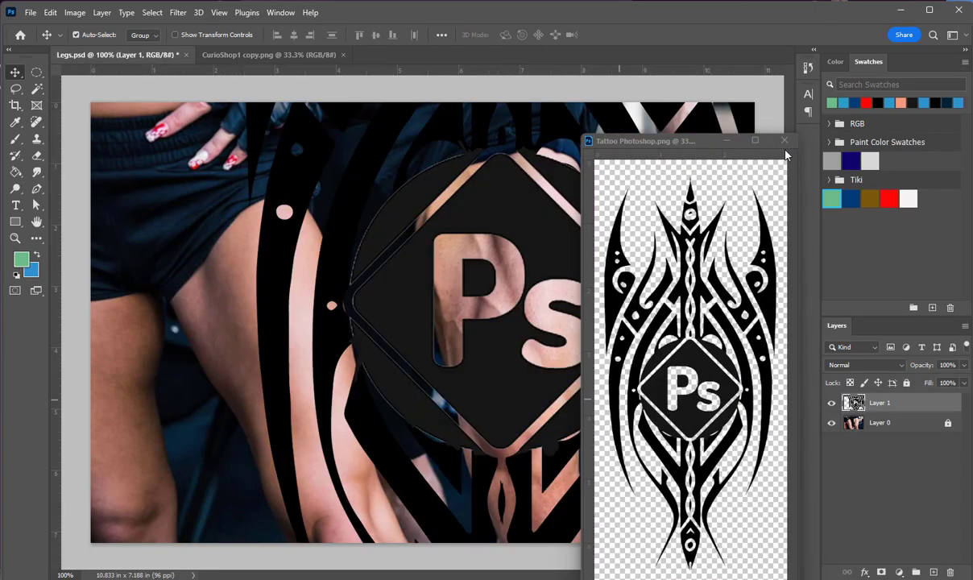
pyautogui.hotkey('ctrl', 'w')
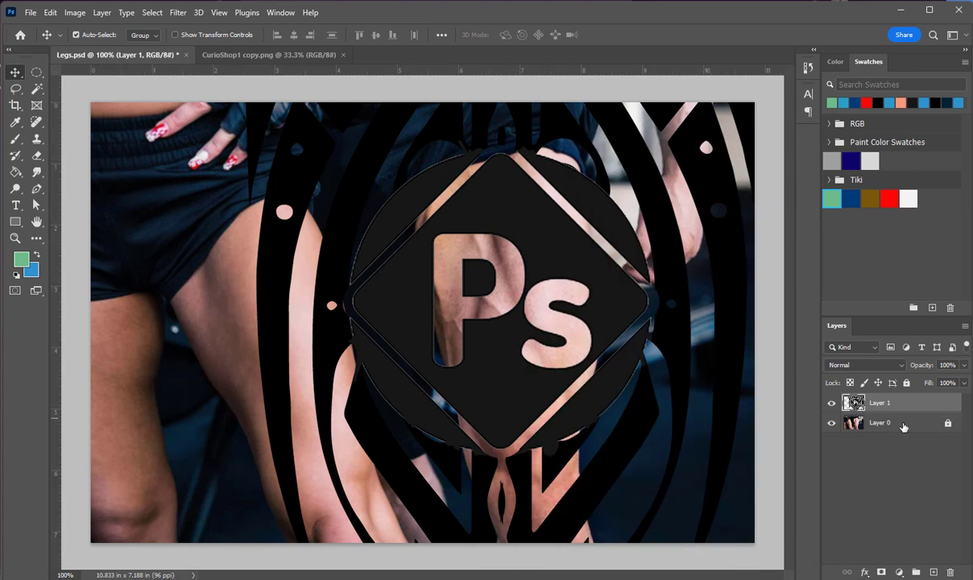
pyautogui.moveTo(616, 307); pyautogui.dragTo(528, 380)
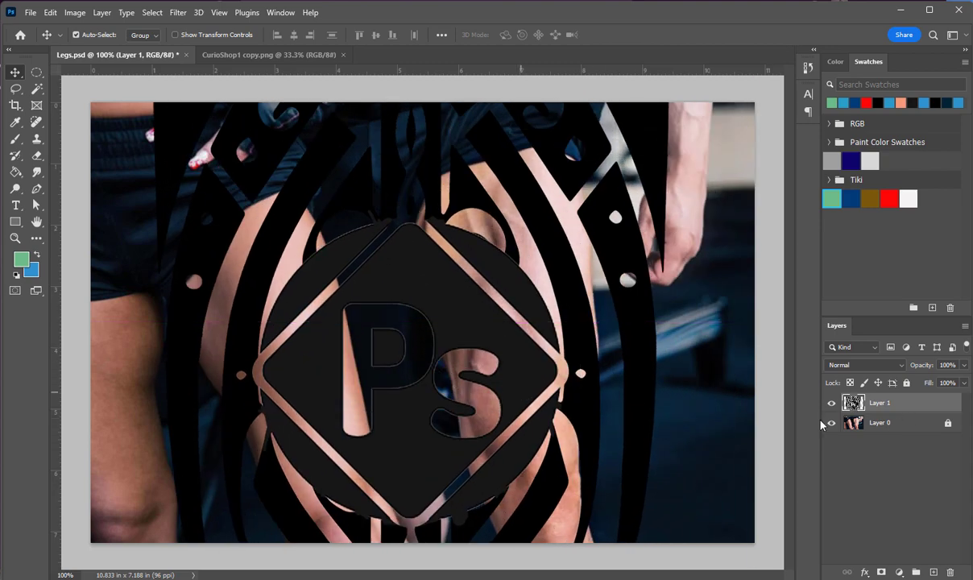
# Rename the artwork layer as tattoo
pyautogui.doubleClick(879, 403)
pyautogui.write('tattoo')
pyautogui.press('Return')
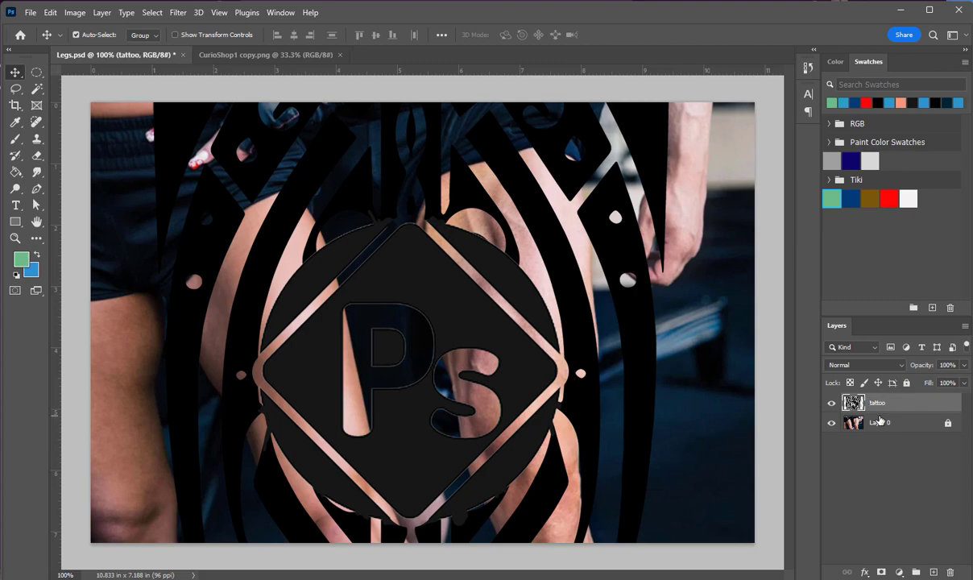
# Scale the tattoo proportionally to about 22% of its size and position it over the man's bare thigh
pyautogui.moveTo(458, 286); pyautogui.dragTo(473, 376)
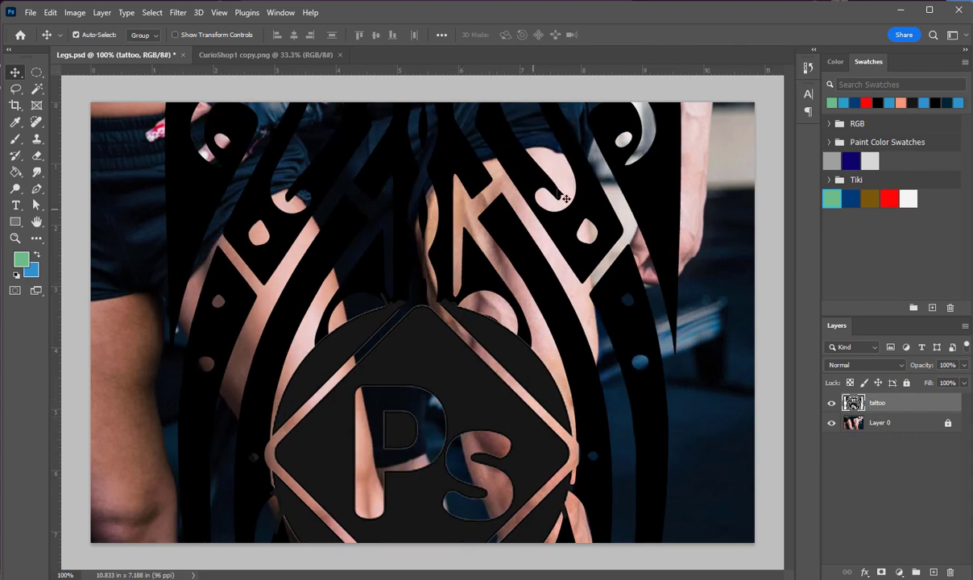
pyautogui.moveTo(652, 165); pyautogui.dragTo(597, 448)
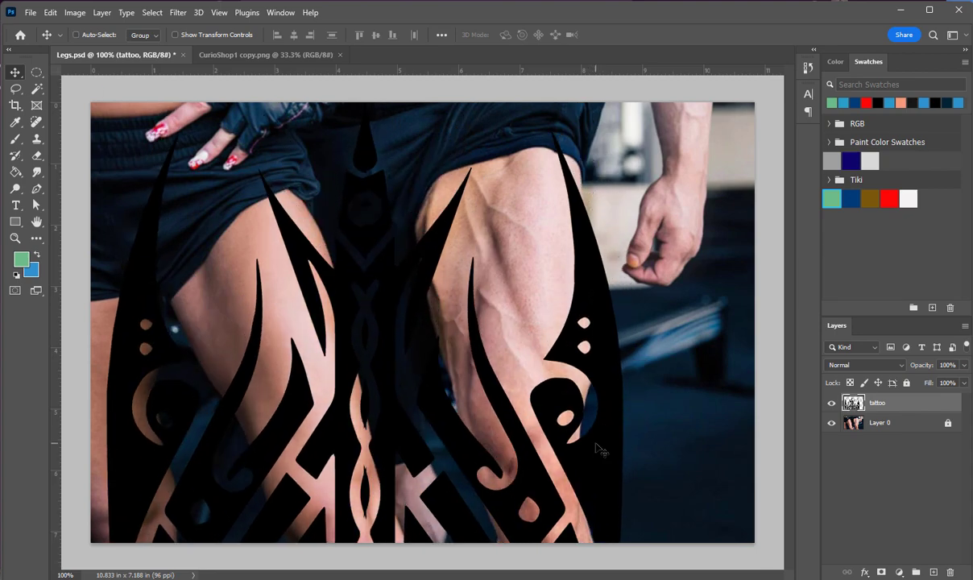
pyautogui.hotkey('ctrl', 't')
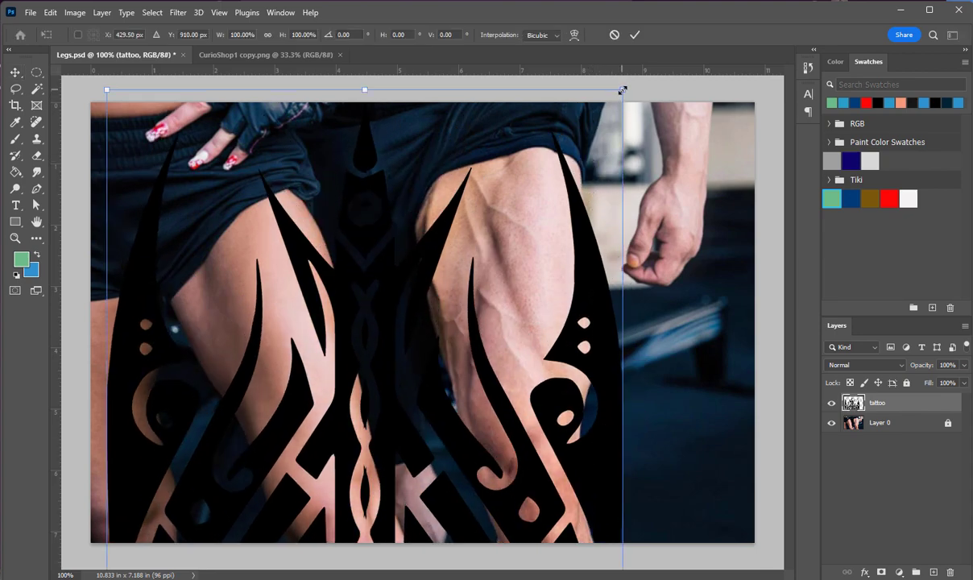
pyautogui.moveTo(622, 89); pyautogui.dragTo(462, 454)
pyautogui.moveTo(282, 513); pyautogui.dragTo(491, 247)
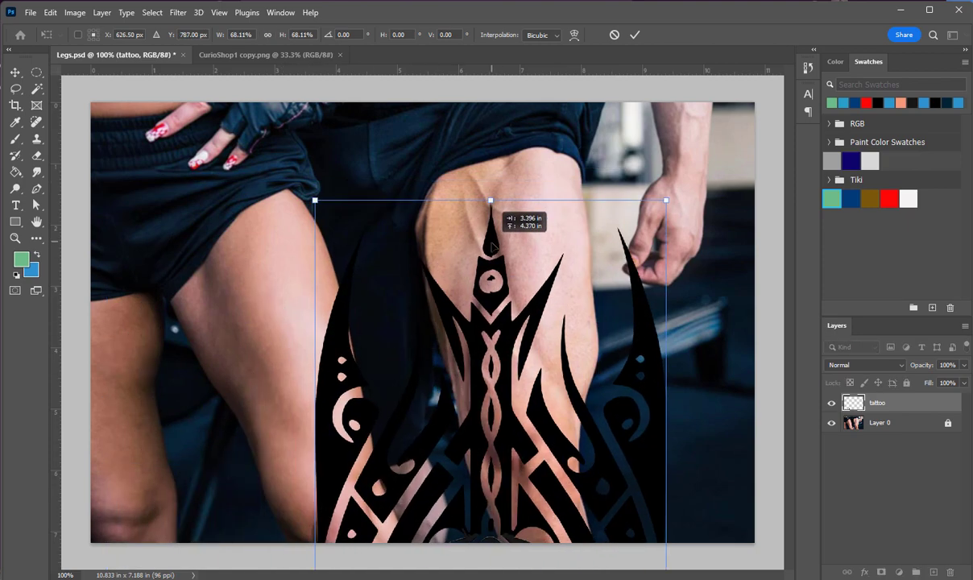
pyautogui.moveTo(665, 201); pyautogui.dragTo(437, 430)
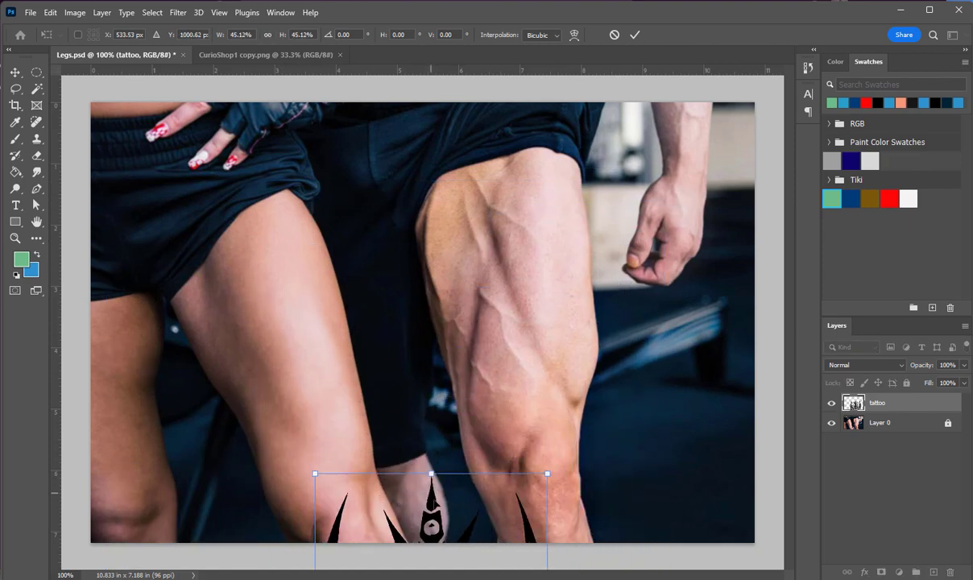
pyautogui.moveTo(436, 504); pyautogui.dragTo(475, 217)
pyautogui.moveTo(587, 186); pyautogui.dragTo(470, 460)
pyautogui.moveTo(386, 471); pyautogui.dragTo(488, 210)
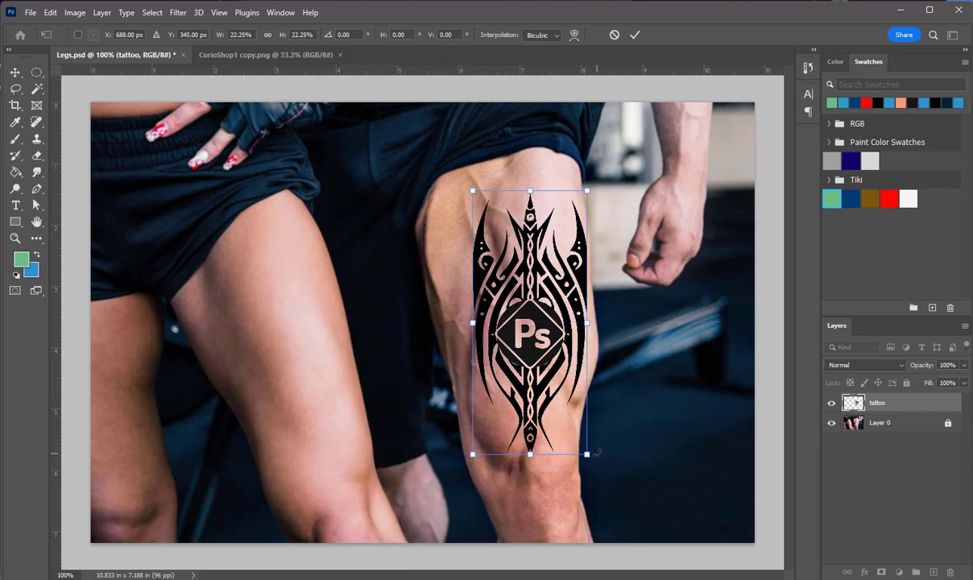
# Rotate the tattoo about -4.8° and stretch it to about 24% width and 23% height to fit the thigh
pyautogui.moveTo(596, 453); pyautogui.dragTo(634, 428)
pyautogui.moveTo(505, 335)
pyautogui.mouseDown()
pyautogui.moveTo(523, 353)
pyautogui.moveTo(518, 342)
pyautogui.mouseUp()
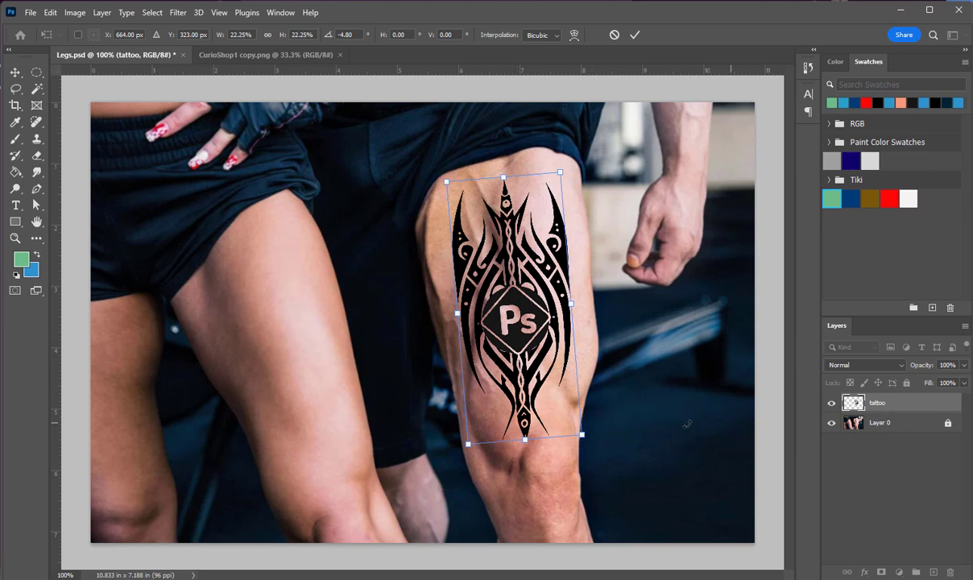
pyautogui.moveTo(582, 435)
pyautogui.mouseDown()
pyautogui.moveTo(604, 441)
pyautogui.moveTo(591, 424)
pyautogui.mouseUp()
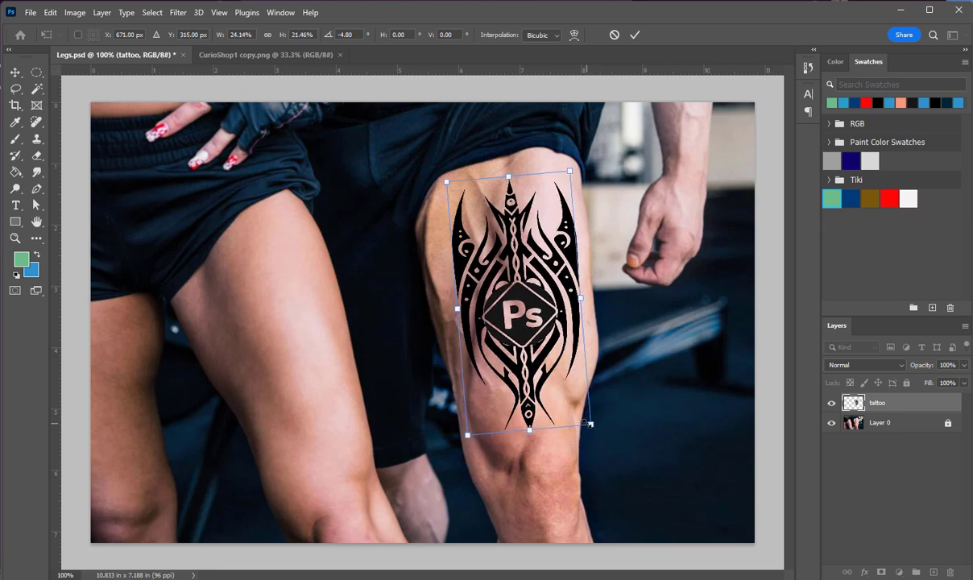
pyautogui.moveTo(530, 430); pyautogui.dragTo(532, 451)
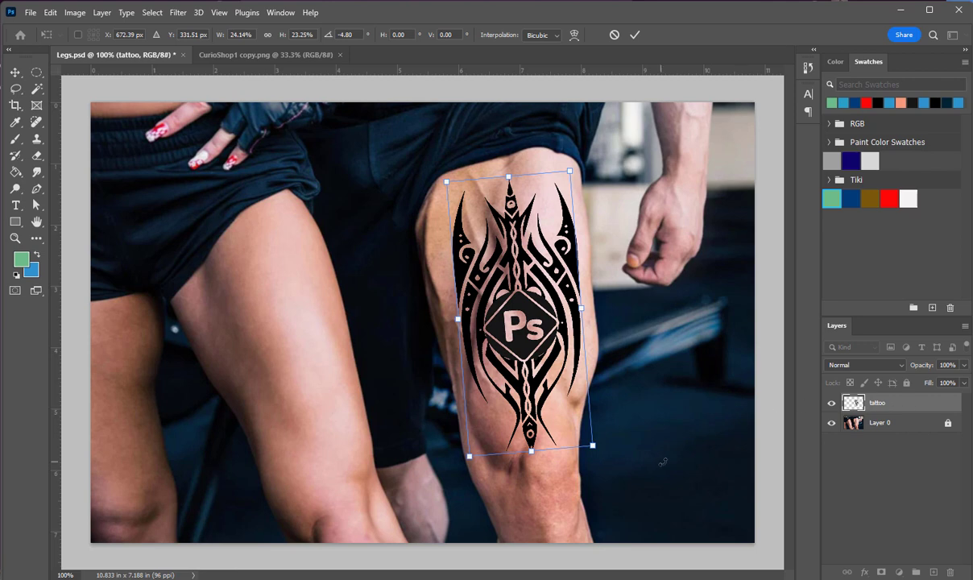
pyautogui.press('Return')
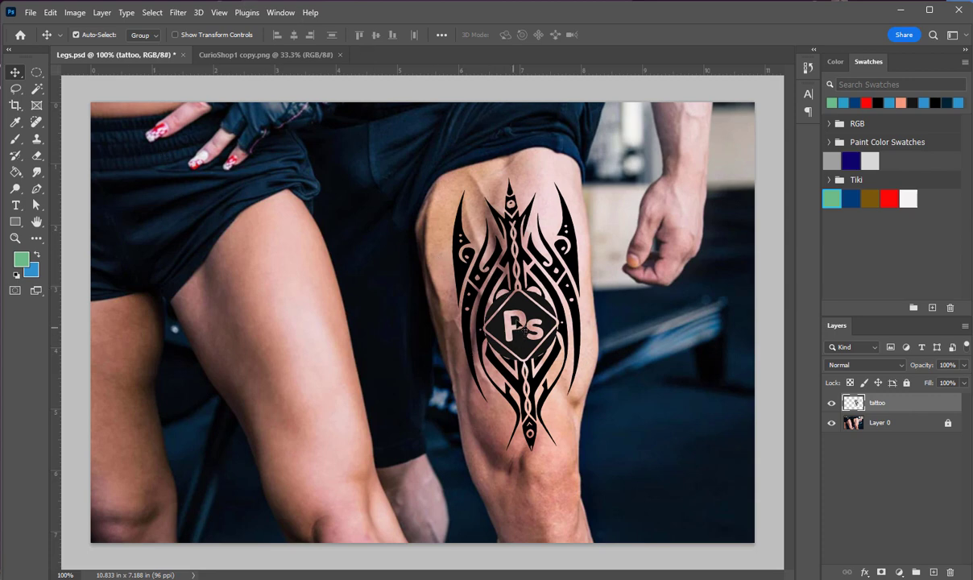
# Shift the tattoo slightly toward the inner thigh and rotate it about 3.2° to straighten it
pyautogui.moveTo(521, 312); pyautogui.dragTo(510, 311)
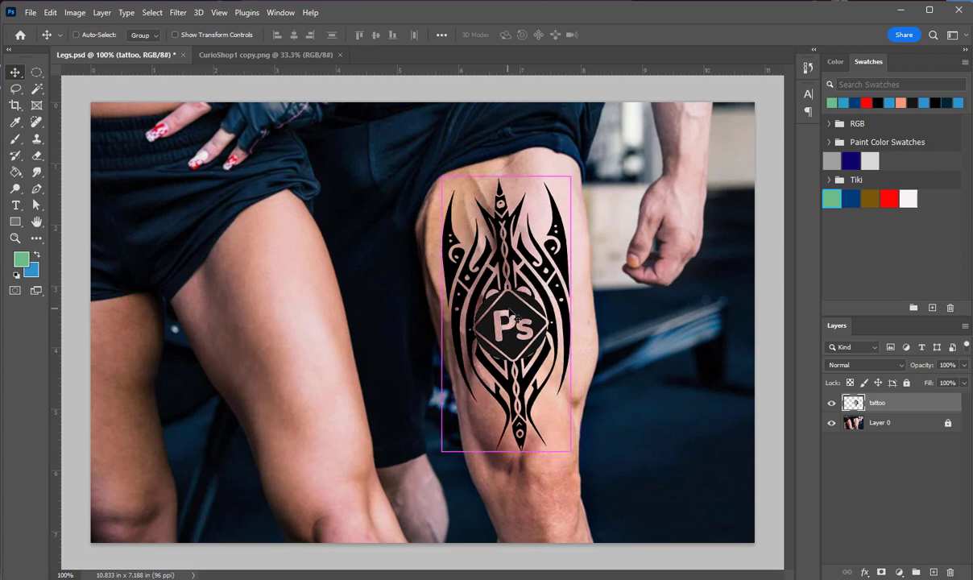
pyautogui.hotkey('ctrl', 't')
pyautogui.moveTo(579, 171); pyautogui.dragTo(590, 178)
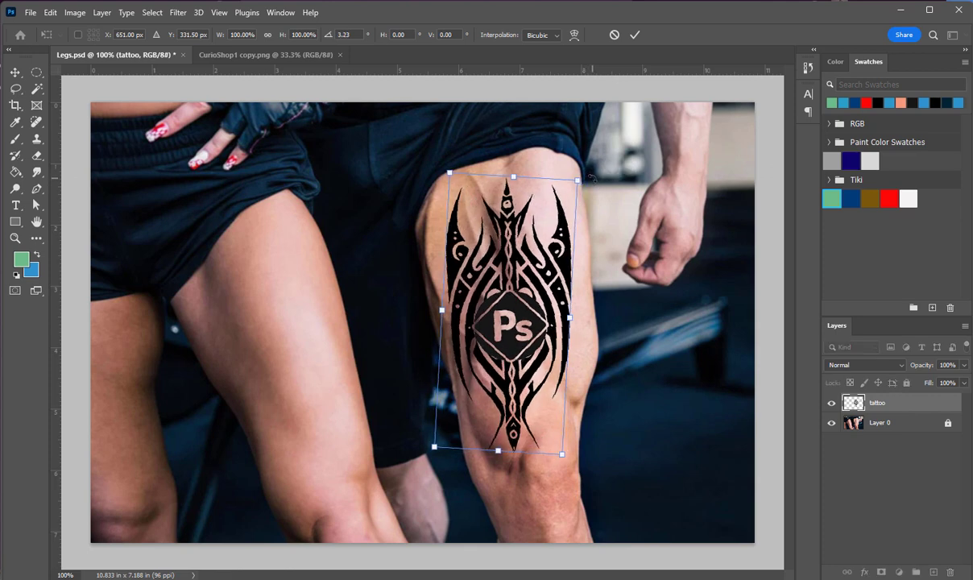
pyautogui.press('Return')
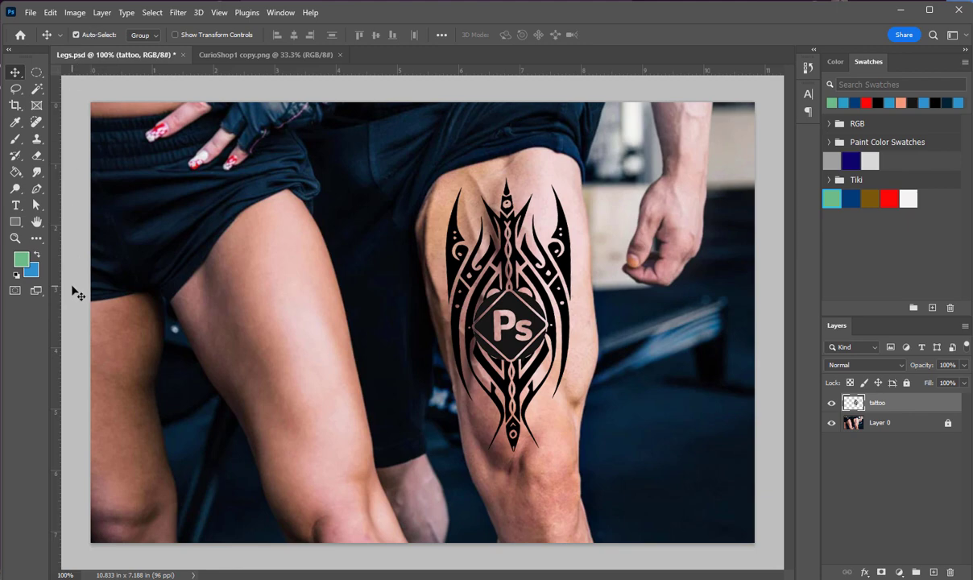
# Start a Warp transform on the tattoo layer with the Cylinder preset
pyautogui.click(52, 12)
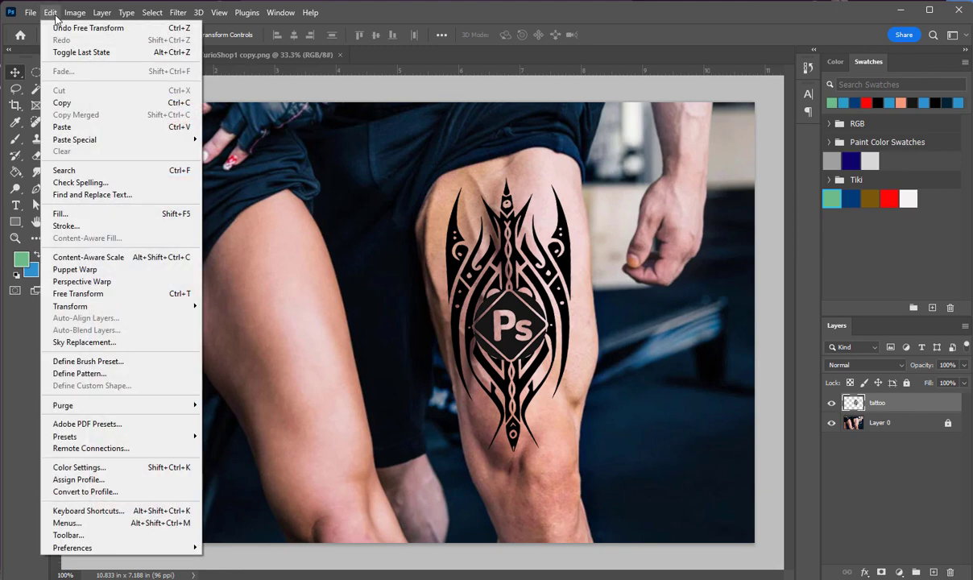
pyautogui.moveTo(80, 312)
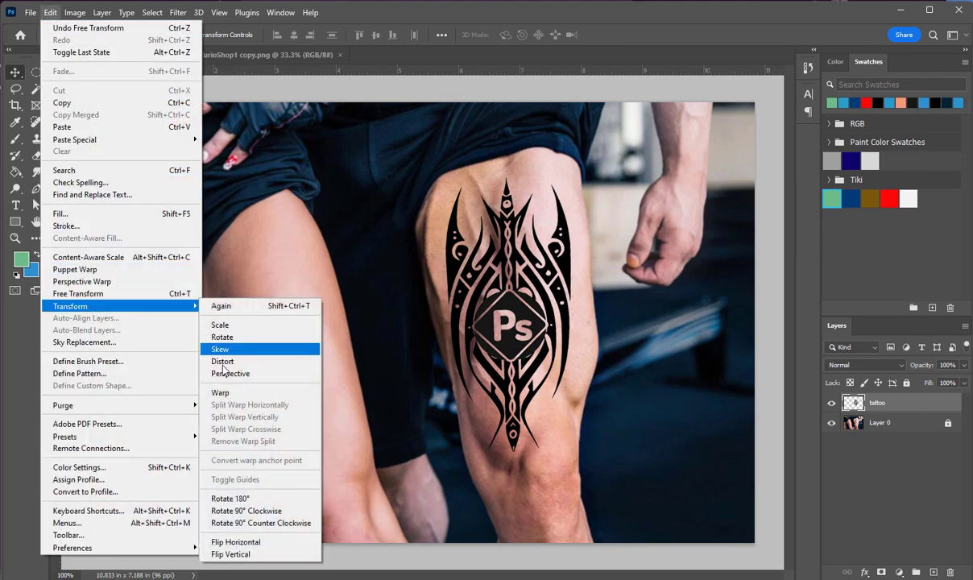
pyautogui.click(221, 392)
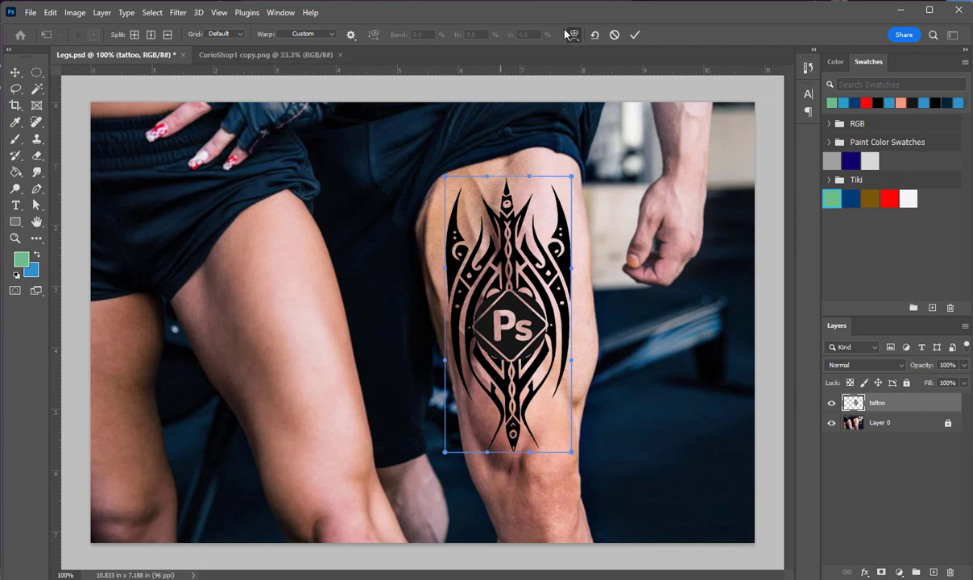
pyautogui.click(326, 36)
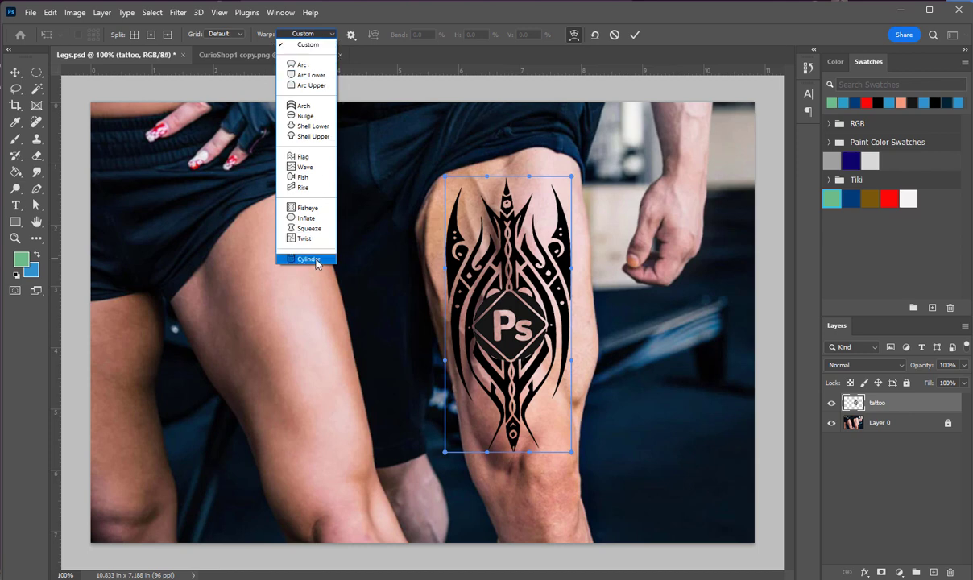
pyautogui.click(310, 259)
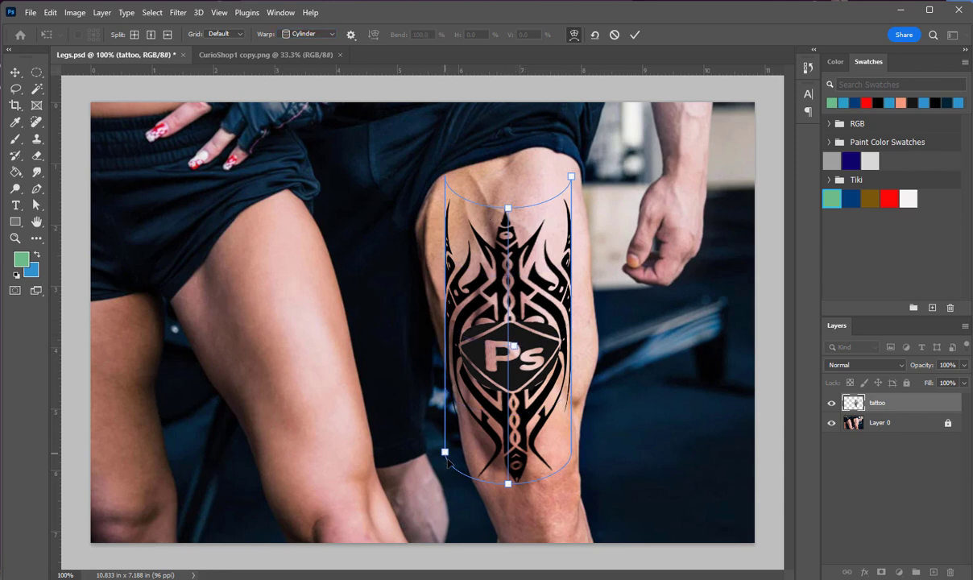
# Adjust the cylinder warp's width, height, curvature and position so the tattoo wraps around the thigh, and apply it
pyautogui.moveTo(444, 452); pyautogui.dragTo(429, 396)
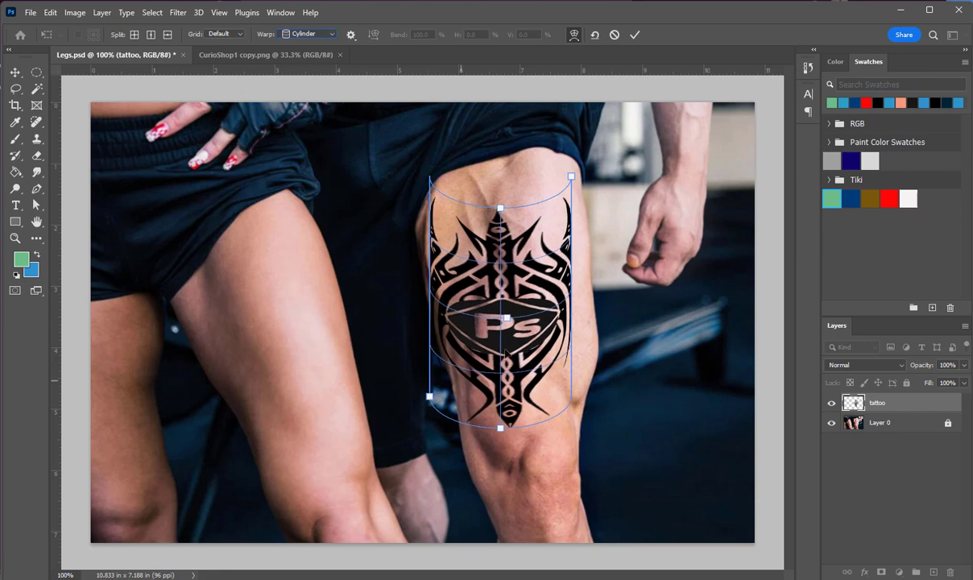
pyautogui.moveTo(500, 207)
pyautogui.mouseDown()
pyautogui.moveTo(500, 226)
pyautogui.moveTo(508, 196)
pyautogui.mouseUp()
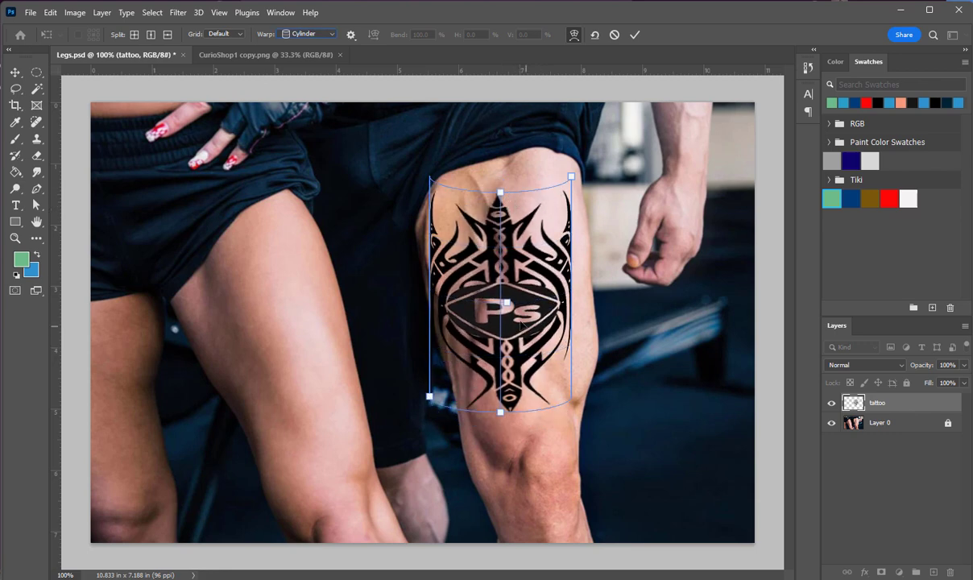
pyautogui.moveTo(510, 331); pyautogui.dragTo(516, 350)
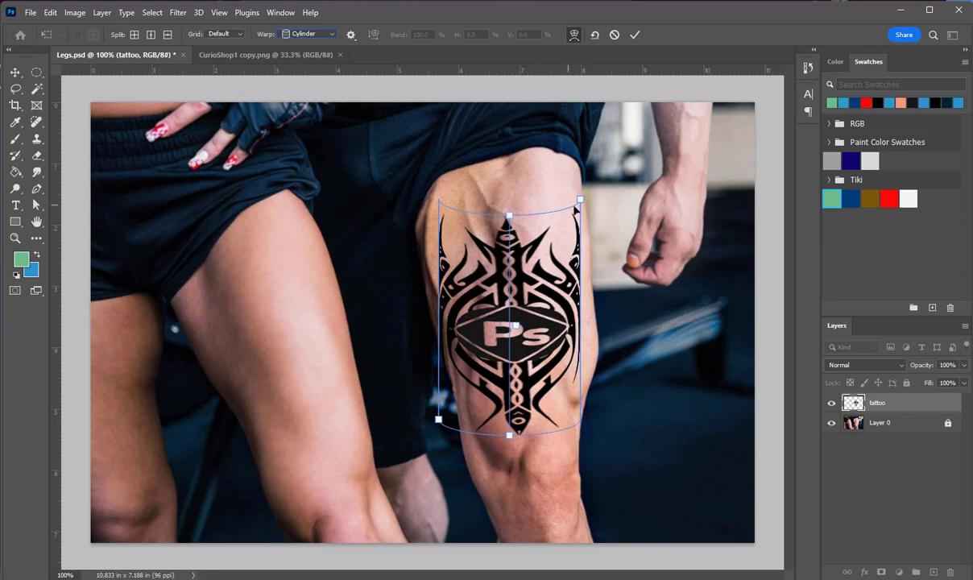
pyautogui.moveTo(578, 197)
pyautogui.mouseDown()
pyautogui.moveTo(548, 193)
pyautogui.moveTo(585, 201)
pyautogui.mouseUp()
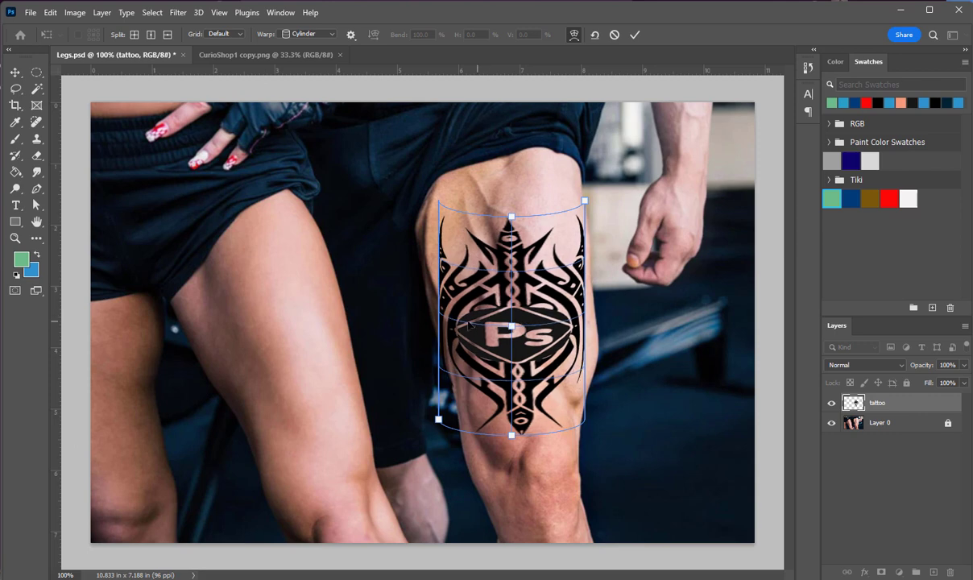
pyautogui.moveTo(511, 326); pyautogui.dragTo(548, 324)
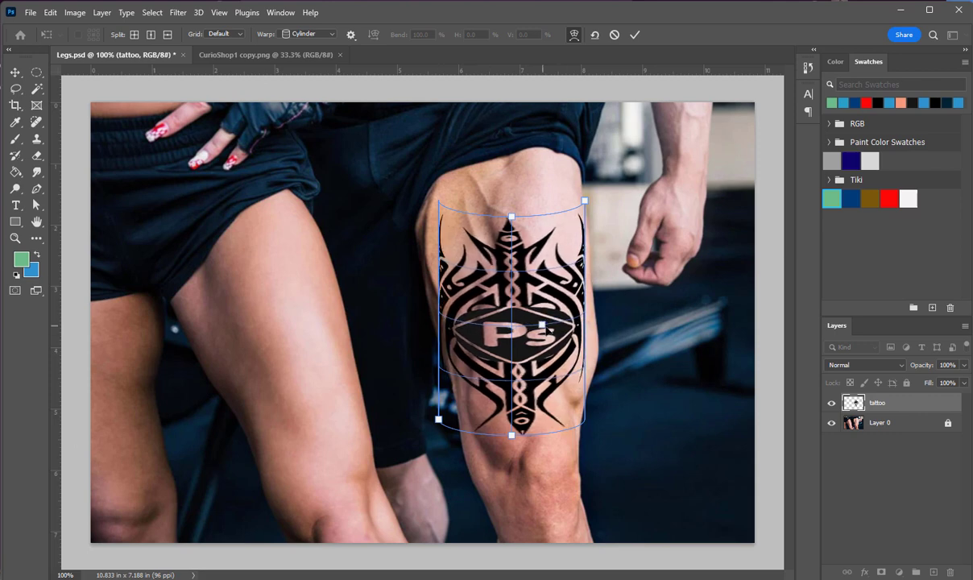
pyautogui.moveTo(512, 216)
pyautogui.mouseDown()
pyautogui.moveTo(512, 200)
pyautogui.moveTo(515, 235)
pyautogui.moveTo(519, 224)
pyautogui.mouseUp()
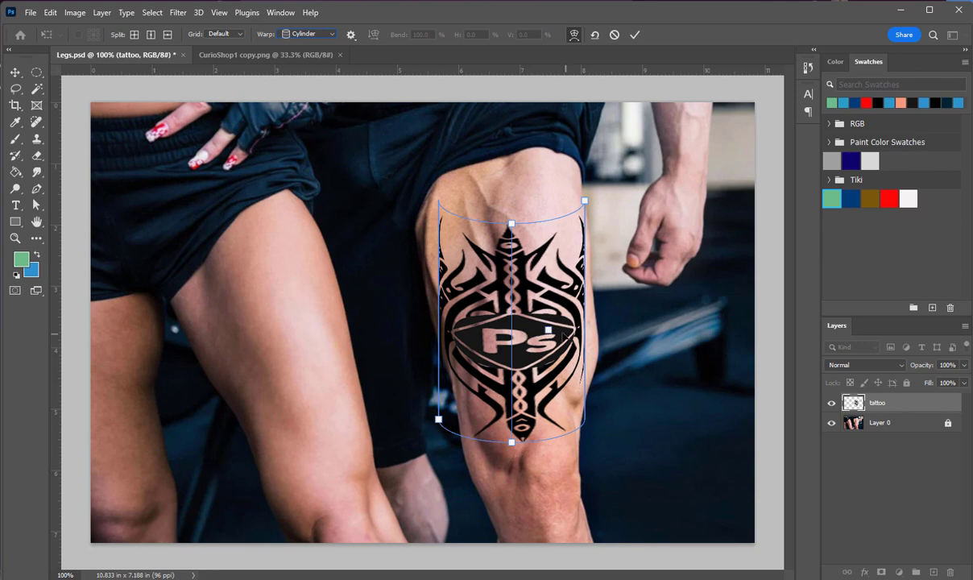
pyautogui.moveTo(549, 329); pyautogui.dragTo(540, 331)
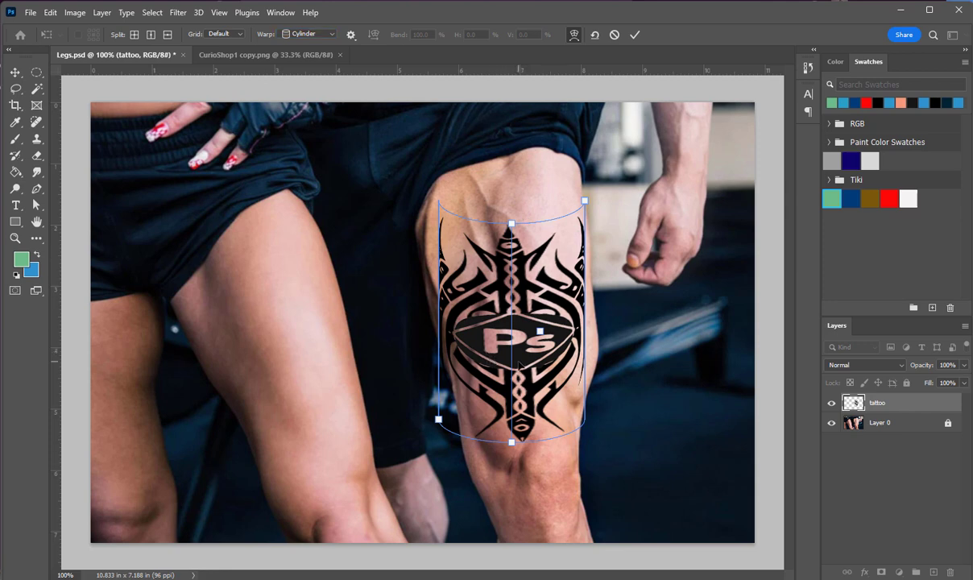
pyautogui.press('Return')
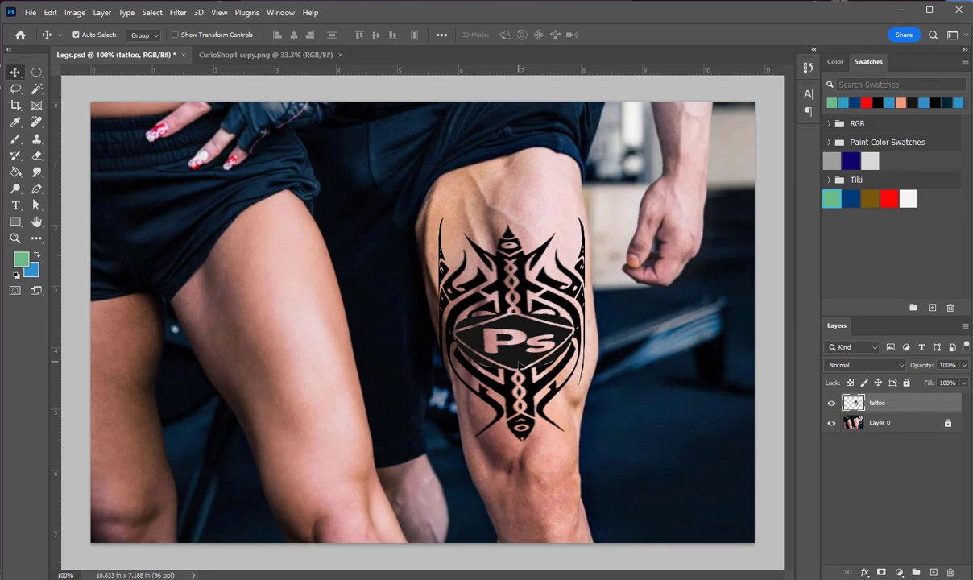
# Rotate the warped tattoo about -6° to follow the leg's angle and move it slightly up the thigh
pyautogui.hotkey('ctrl', 't')
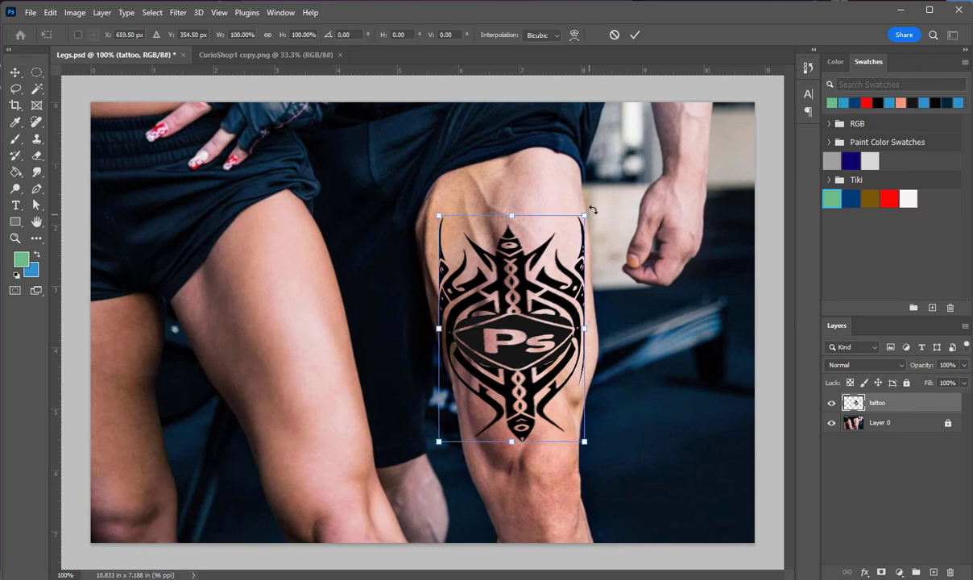
pyautogui.moveTo(591, 207); pyautogui.dragTo(573, 174)
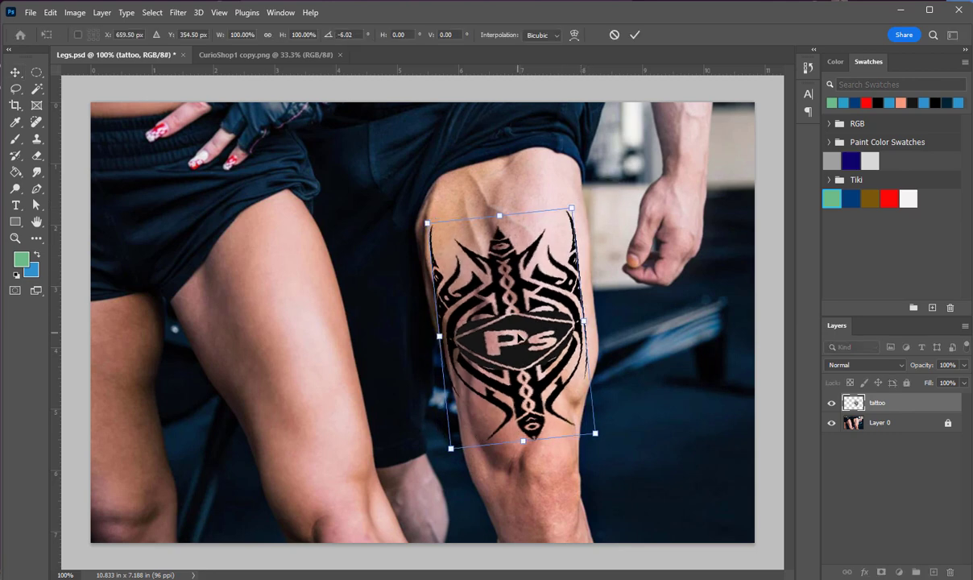
pyautogui.moveTo(525, 360); pyautogui.dragTo(525, 350)
pyautogui.press('Return')
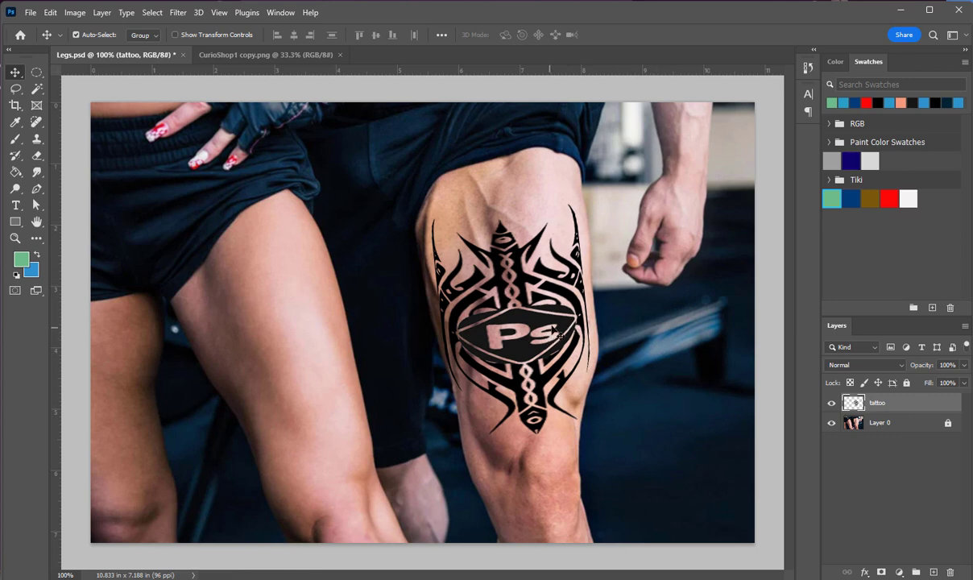
# Try a lower opacity on the tattoo layer
pyautogui.click(965, 366)
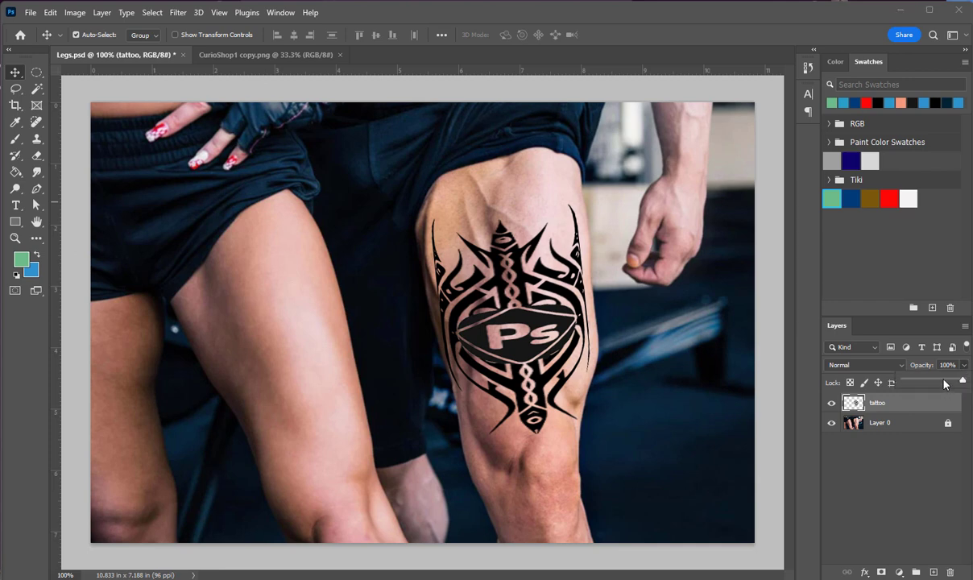
pyautogui.click(944, 379)
pyautogui.moveTo(944, 382); pyautogui.dragTo(945, 383)
# Blend the tattoo layer into the skin with the Multiply blend mode at 66% opacity
pyautogui.click(854, 367)
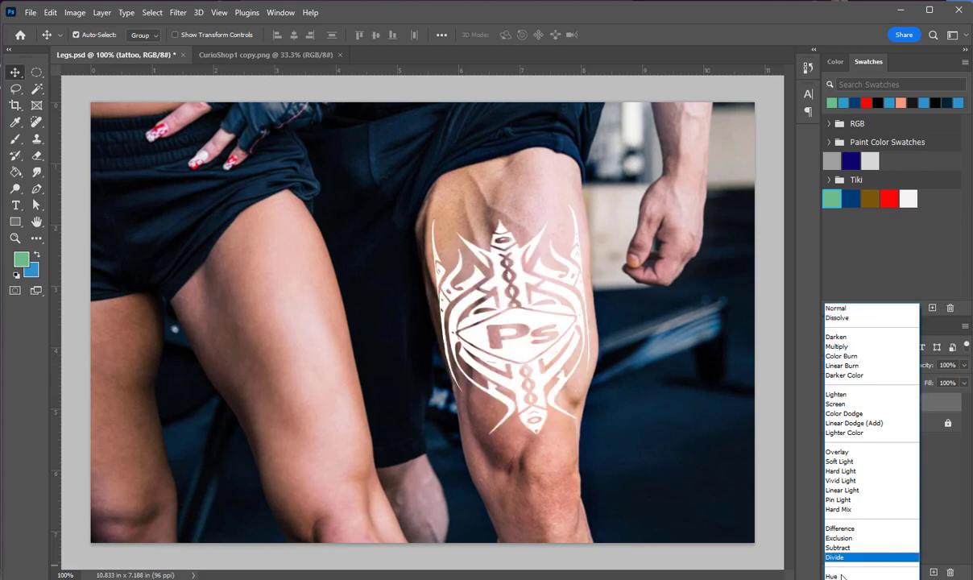
pyautogui.click(843, 346)
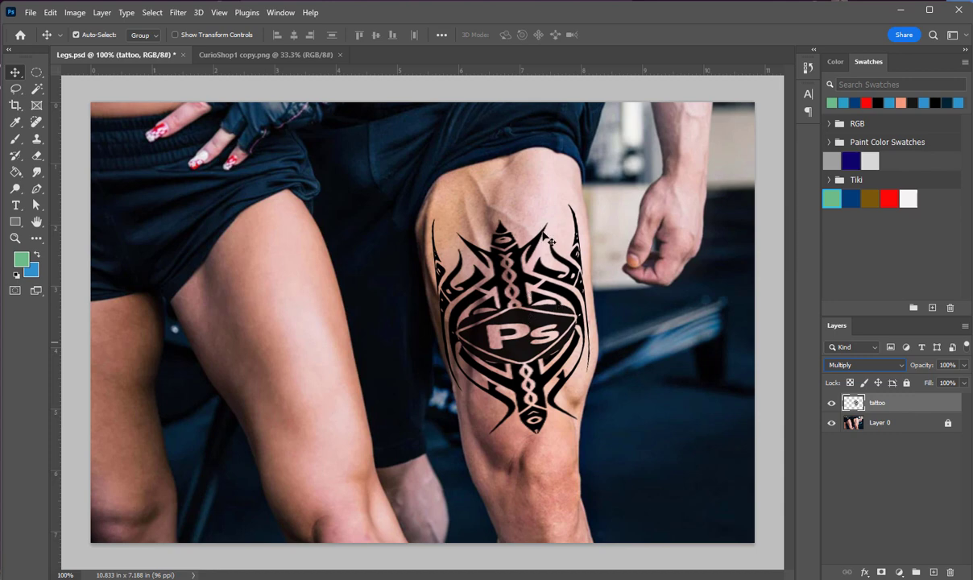
pyautogui.click(965, 365)
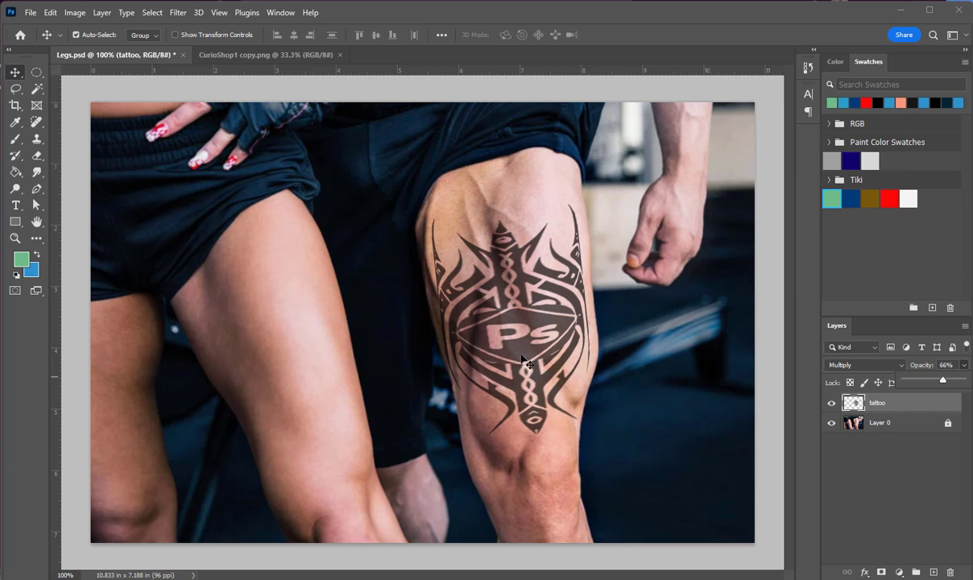
pyautogui.click(908, 404)
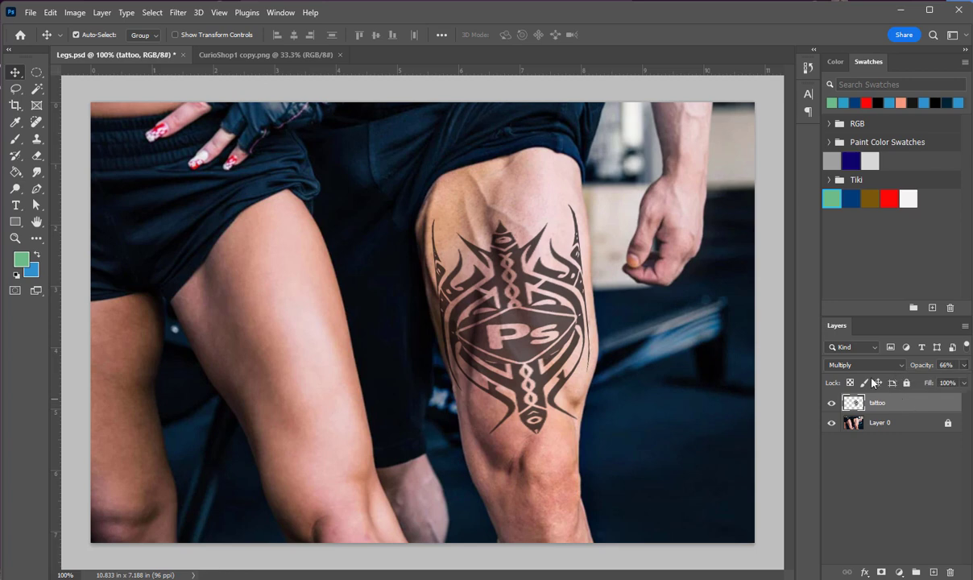
# Colorize the tattoo layer with Hue/Saturation using hue 180, saturation 100 and lightness +13
pyautogui.click(76, 13)
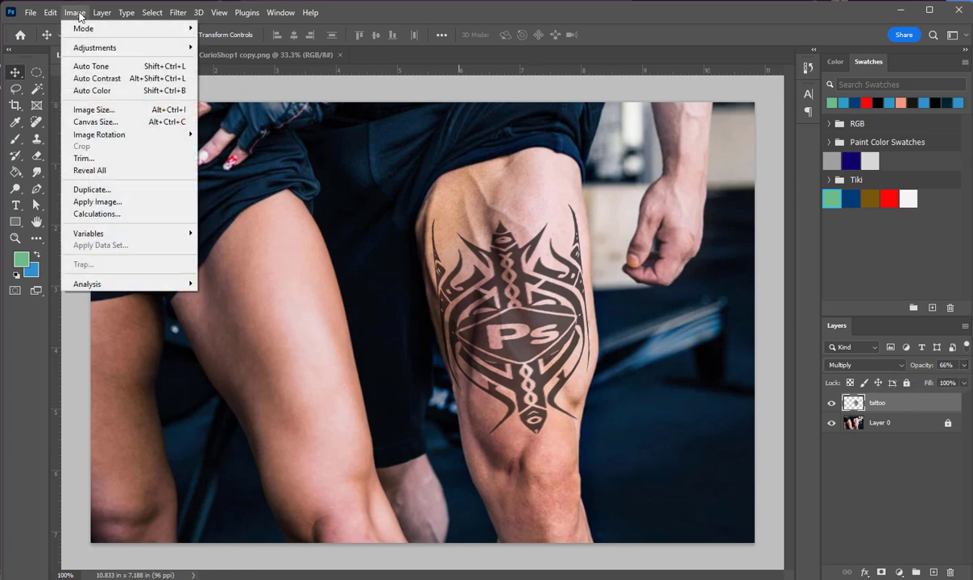
pyautogui.moveTo(98, 45)
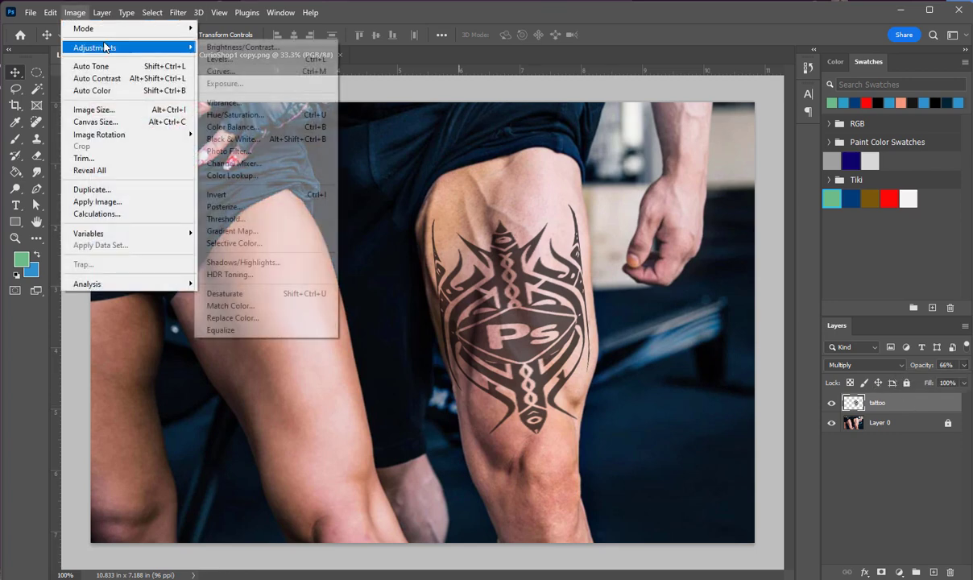
pyautogui.click(233, 117)
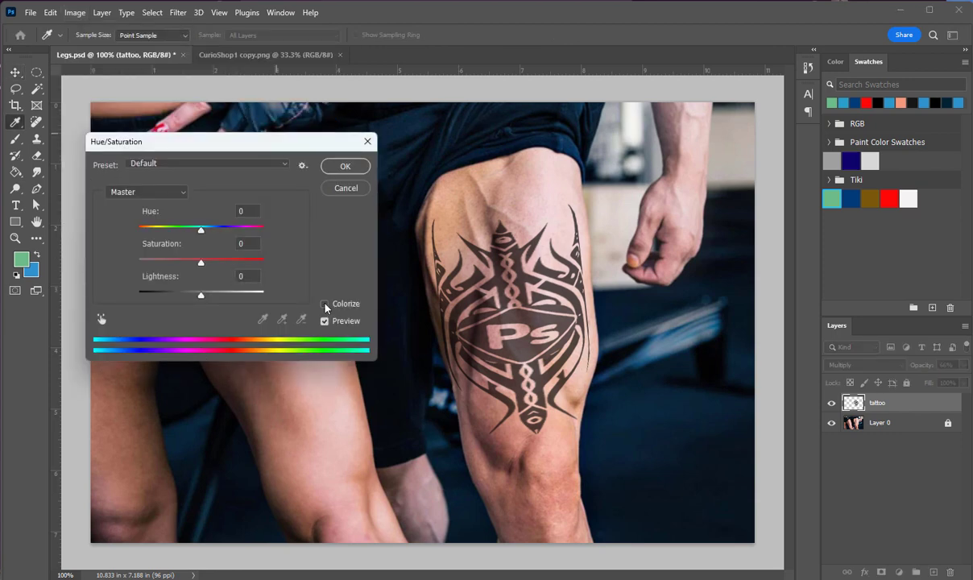
pyautogui.click(325, 303)
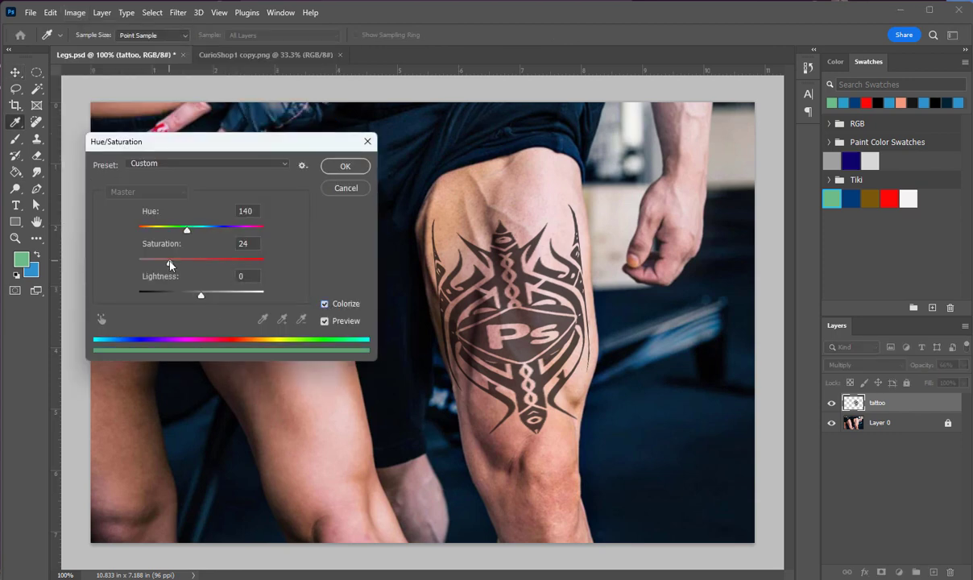
pyautogui.moveTo(170, 264); pyautogui.dragTo(305, 275)
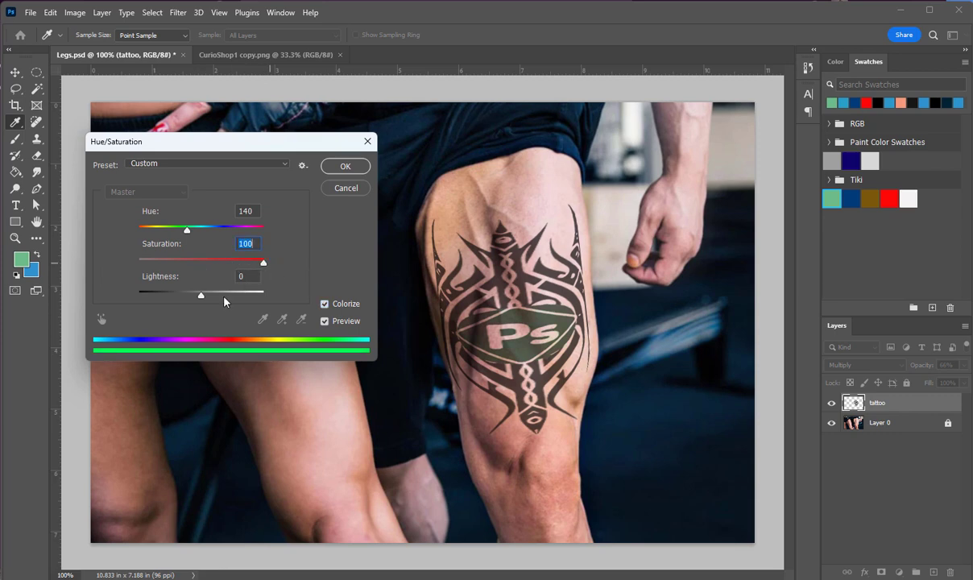
pyautogui.moveTo(199, 299)
pyautogui.mouseDown()
pyautogui.moveTo(169, 299)
pyautogui.moveTo(231, 300)
pyautogui.moveTo(194, 295)
pyautogui.moveTo(215, 311)
pyautogui.mouseUp()
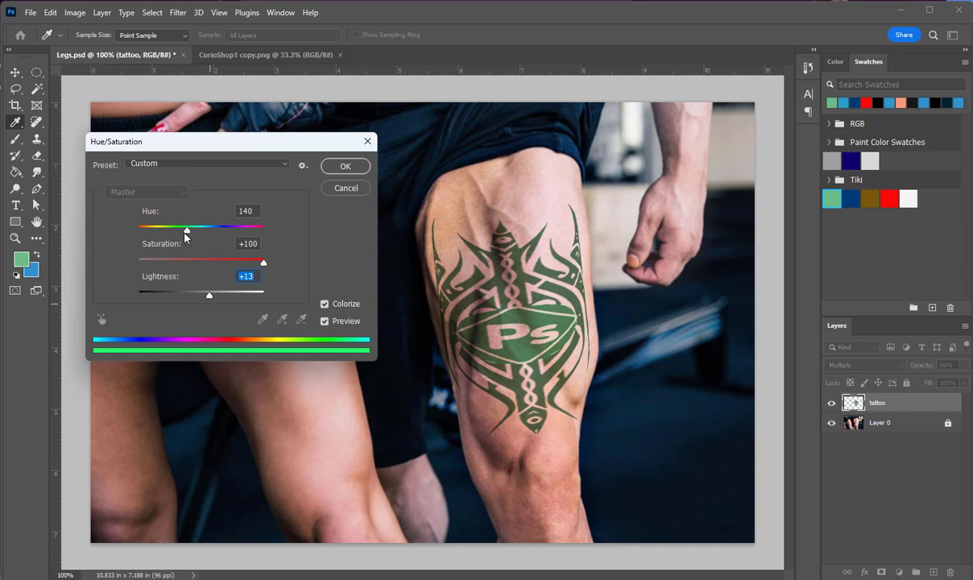
pyautogui.moveTo(185, 233); pyautogui.dragTo(201, 245)
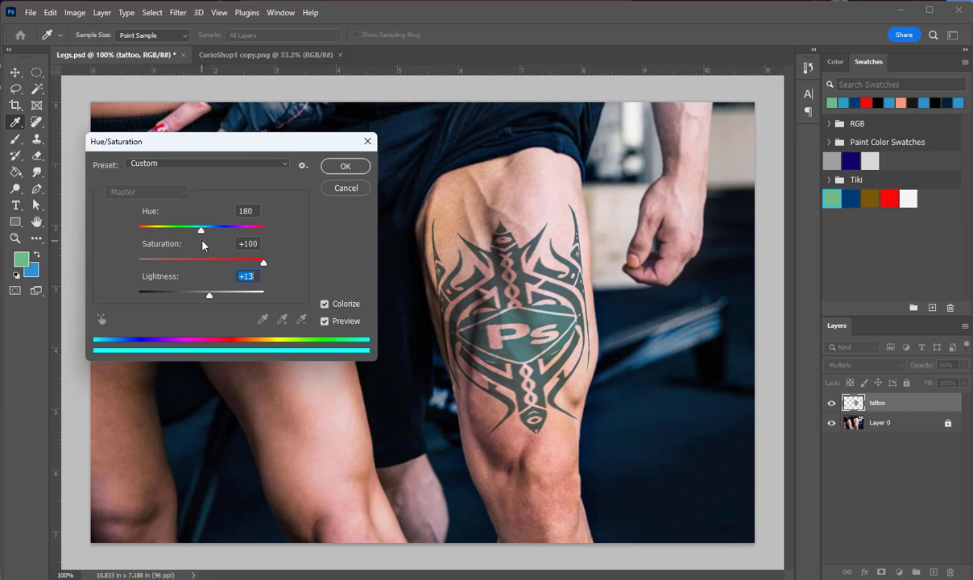
pyautogui.click(329, 161)
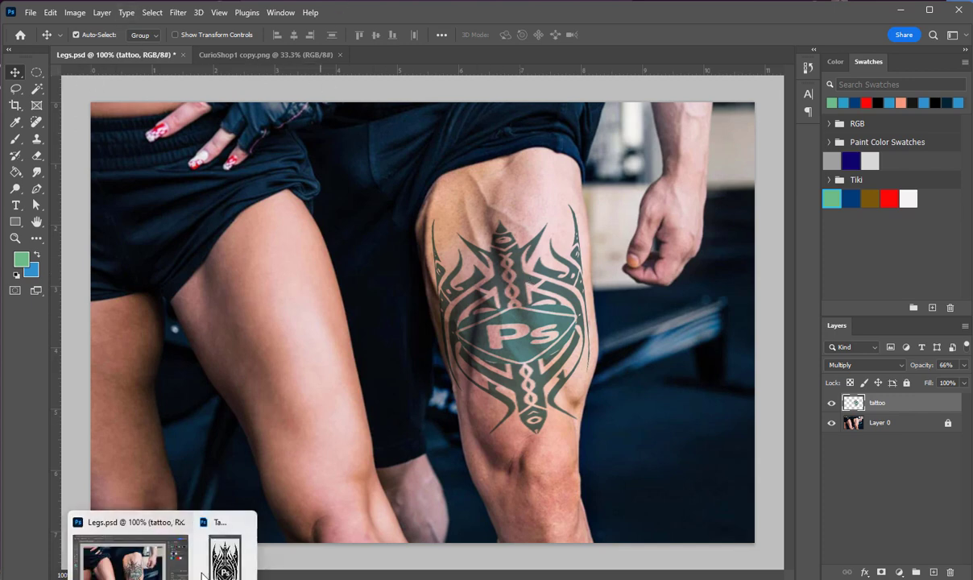
# Darken the artwork in Tattoo Photoshop.png with legacy Brightness/Contrast, setting brightness and contrast both to -100
pyautogui.click(211, 541)
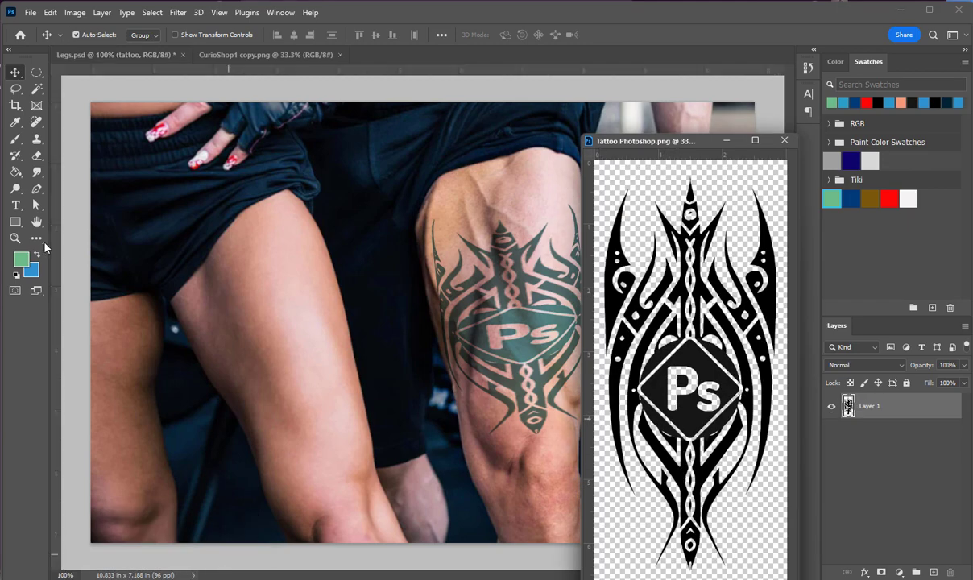
pyautogui.click(15, 238)
pyautogui.click(643, 385)
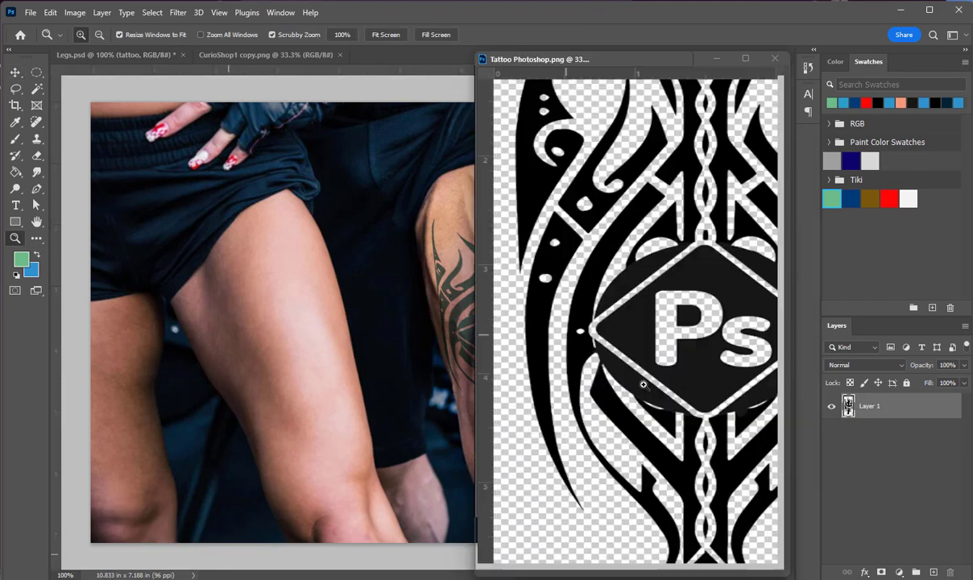
pyautogui.click(632, 296)
pyautogui.click(583, 258)
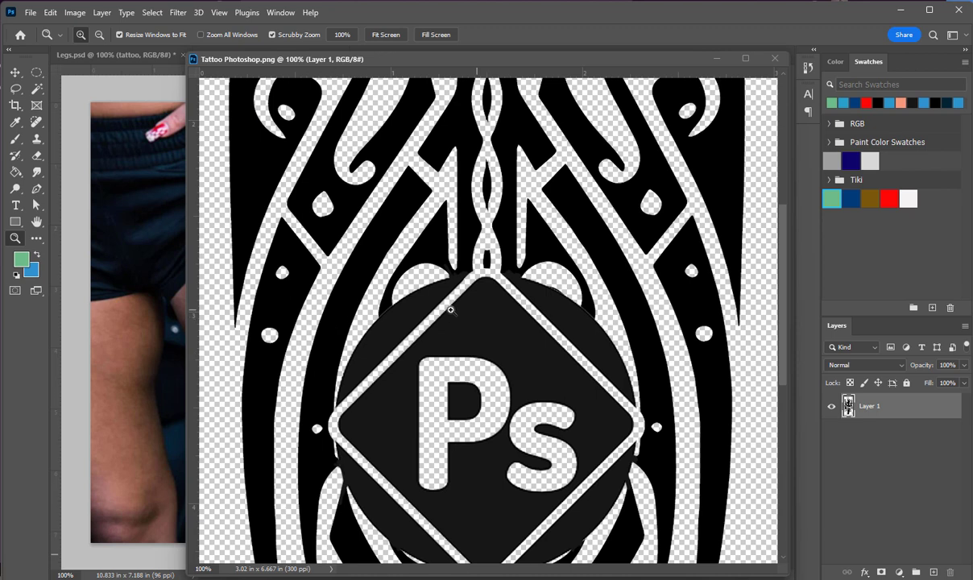
pyautogui.click(75, 12)
pyautogui.moveTo(105, 49)
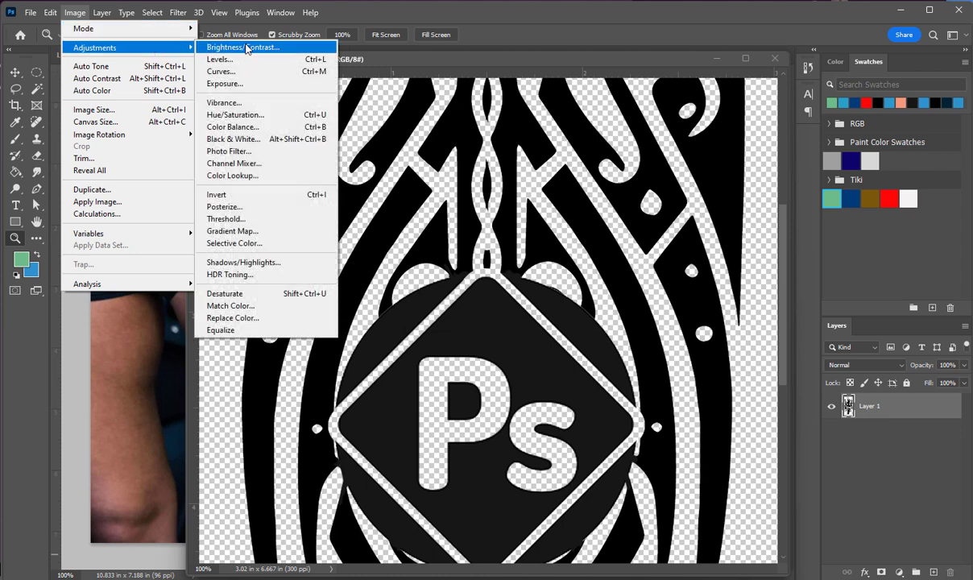
pyautogui.click(242, 47)
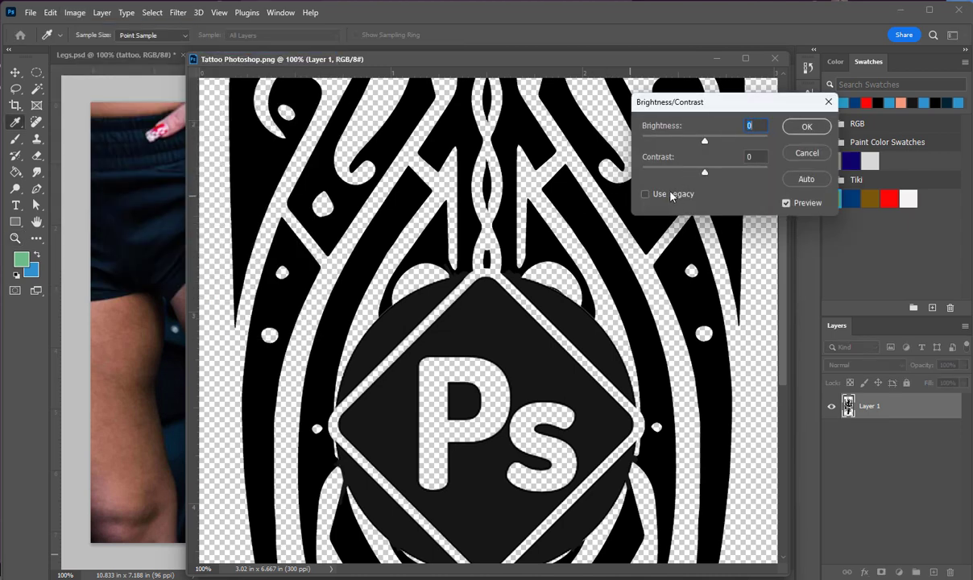
pyautogui.click(672, 196)
pyautogui.moveTo(707, 174); pyautogui.dragTo(418, 240)
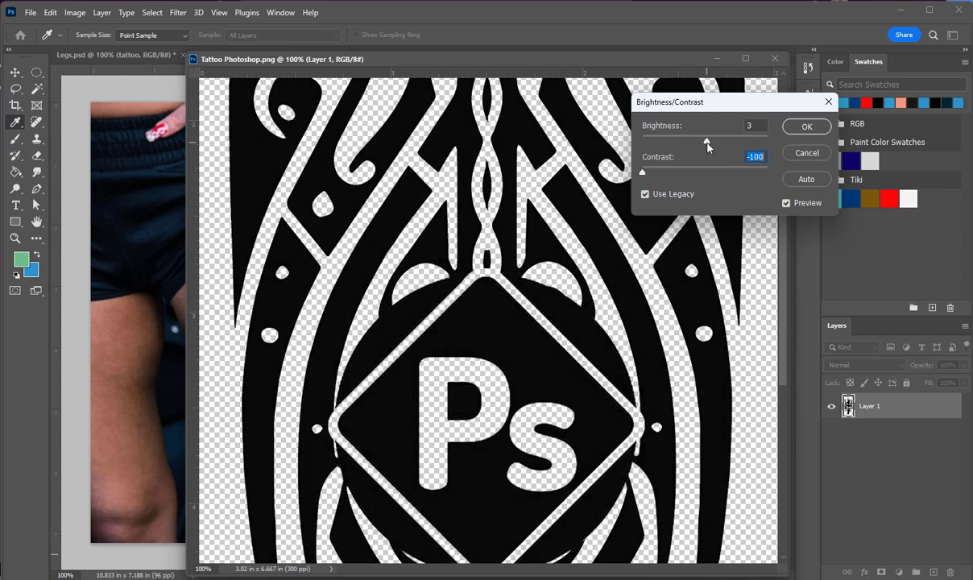
pyautogui.moveTo(707, 145); pyautogui.dragTo(532, 164)
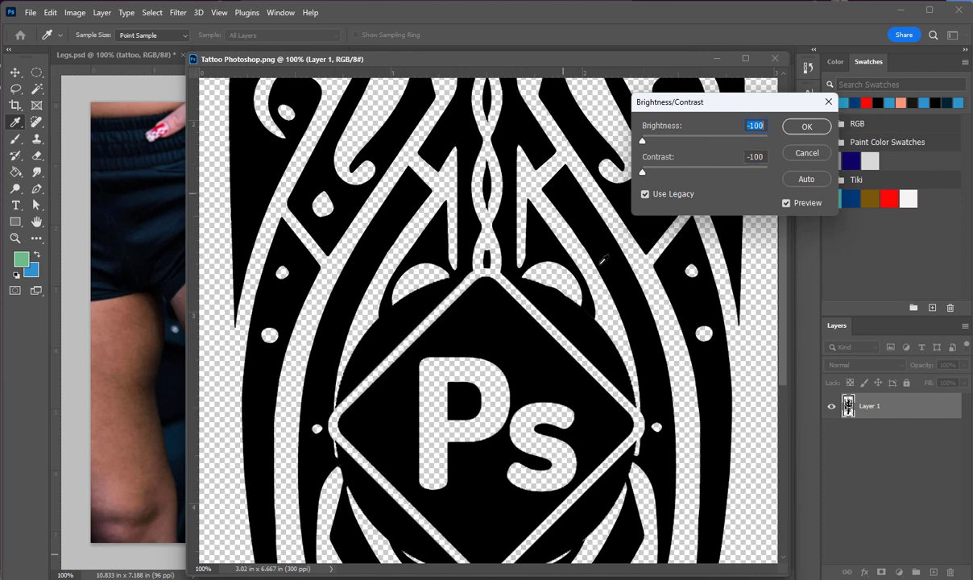
pyautogui.click(805, 127)
pyautogui.press('z')
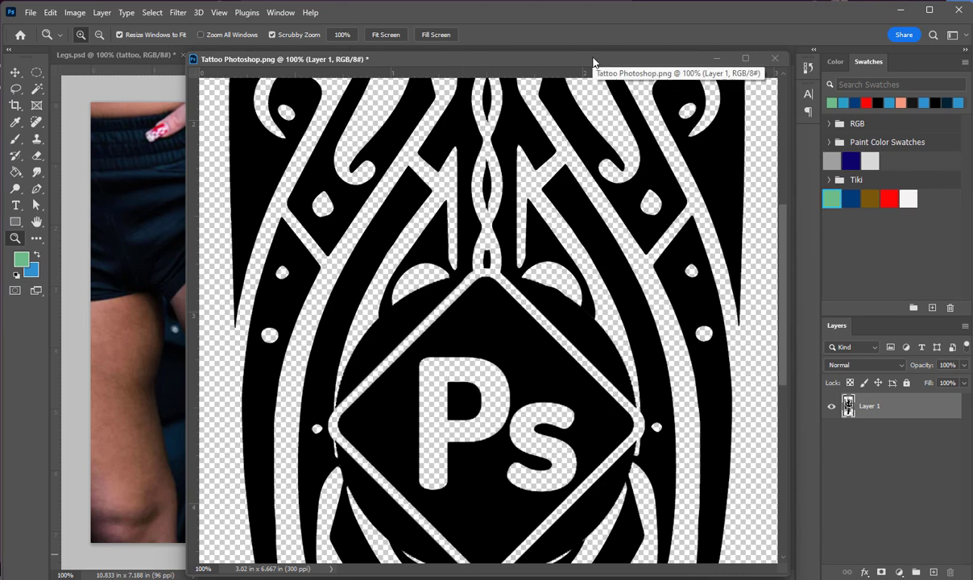
# Save the darkened Tattoo Photoshop.png and close its window to return to Legs.psd
pyautogui.moveTo(593, 62); pyautogui.dragTo(566, 103)
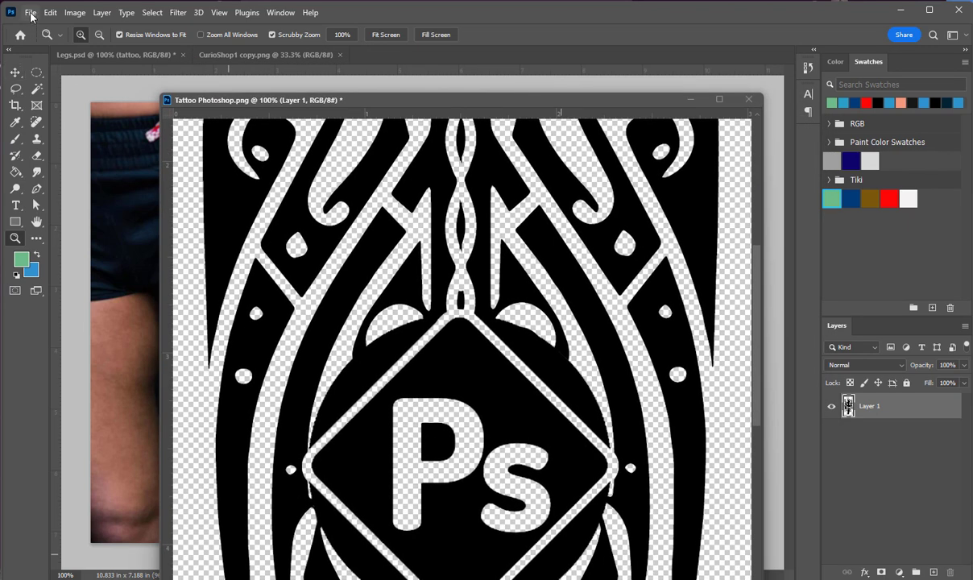
pyautogui.click(30, 13)
pyautogui.click(59, 158)
pyautogui.click(744, 101)
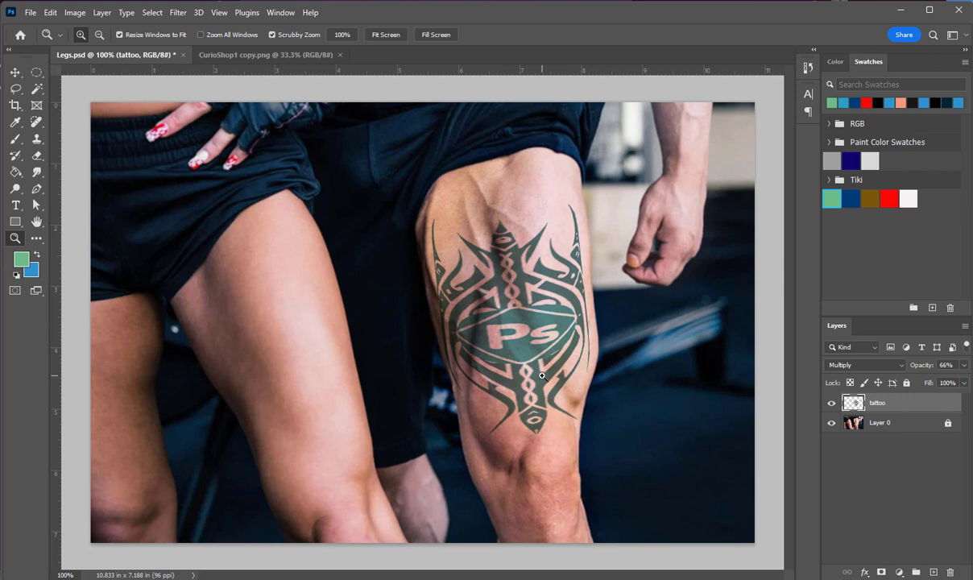
# Check how the colored tattoo looks on the thigh at reduced and full zoom
pyautogui.keyDown('alt'); pyautogui.click(496, 347); pyautogui.keyUp('alt')
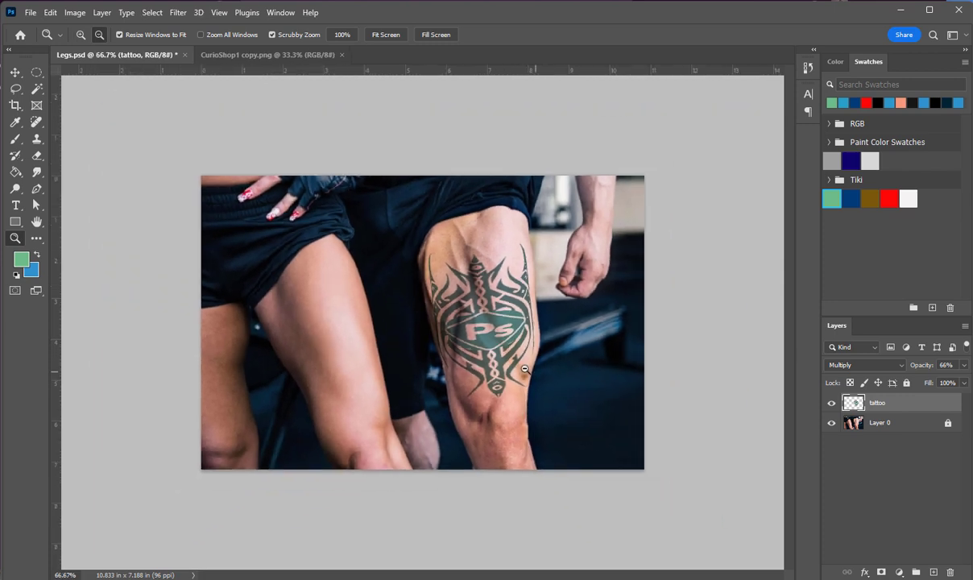
pyautogui.keyDown('alt'); pyautogui.click(461, 344); pyautogui.keyUp('alt')
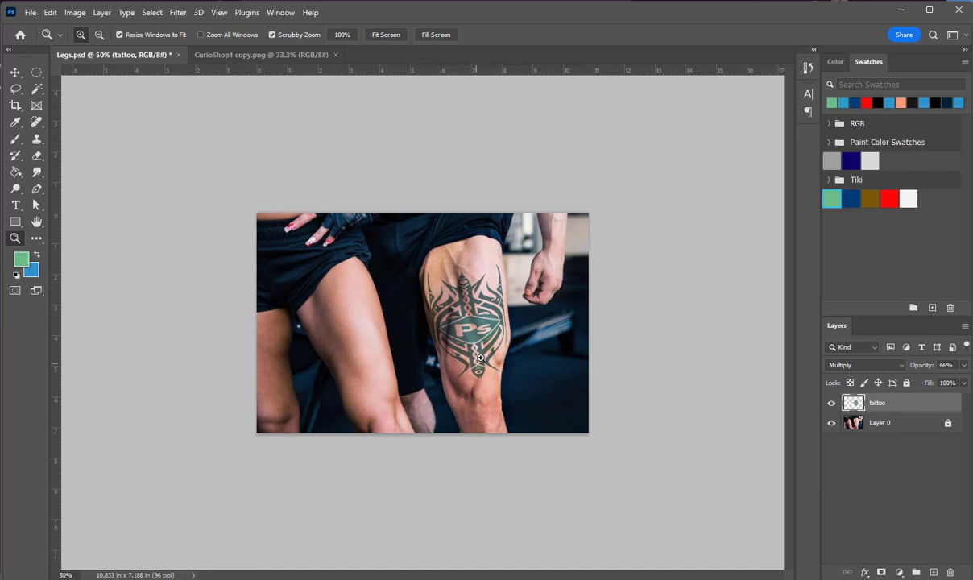
pyautogui.click(444, 341)
pyautogui.click(464, 341)
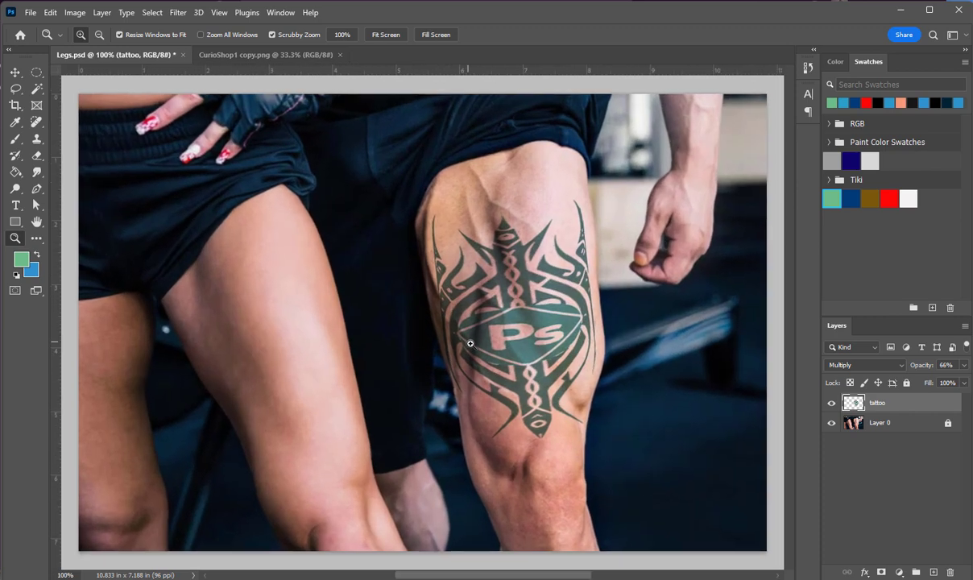
# Warp the tattoo layer freely, nudging the Ps emblem and upper design slightly to follow the thigh's muscles
pyautogui.click(471, 334)
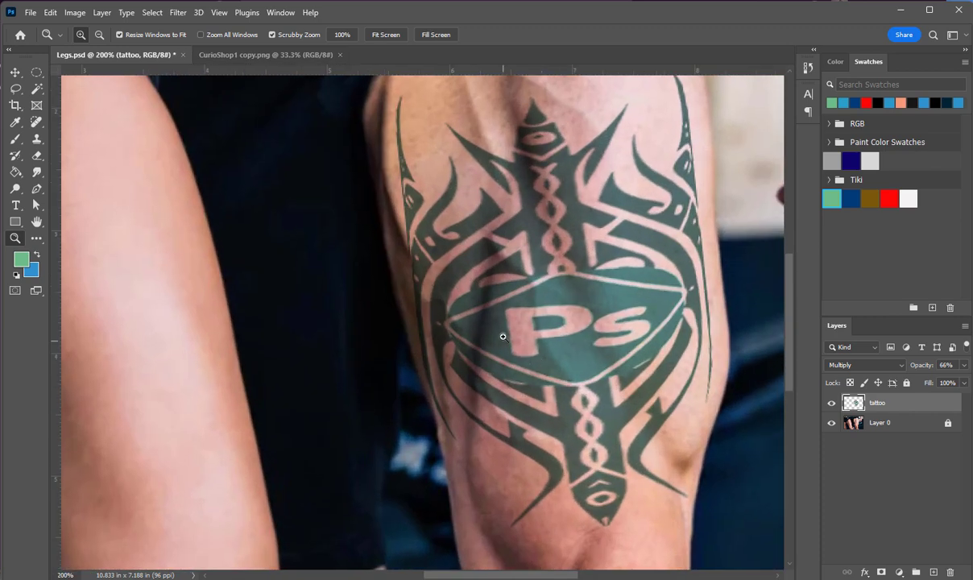
pyautogui.click(75, 12)
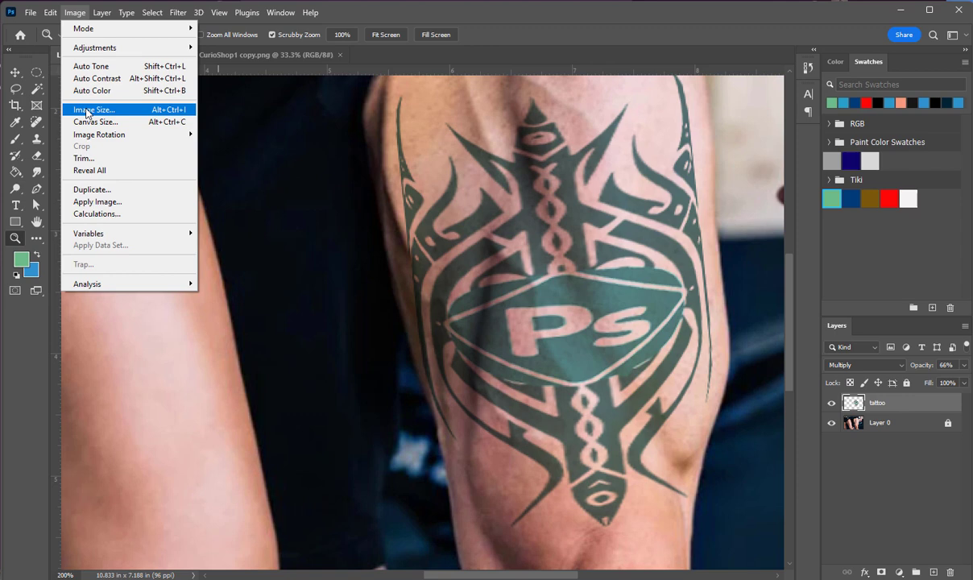
pyautogui.moveTo(76, 51)
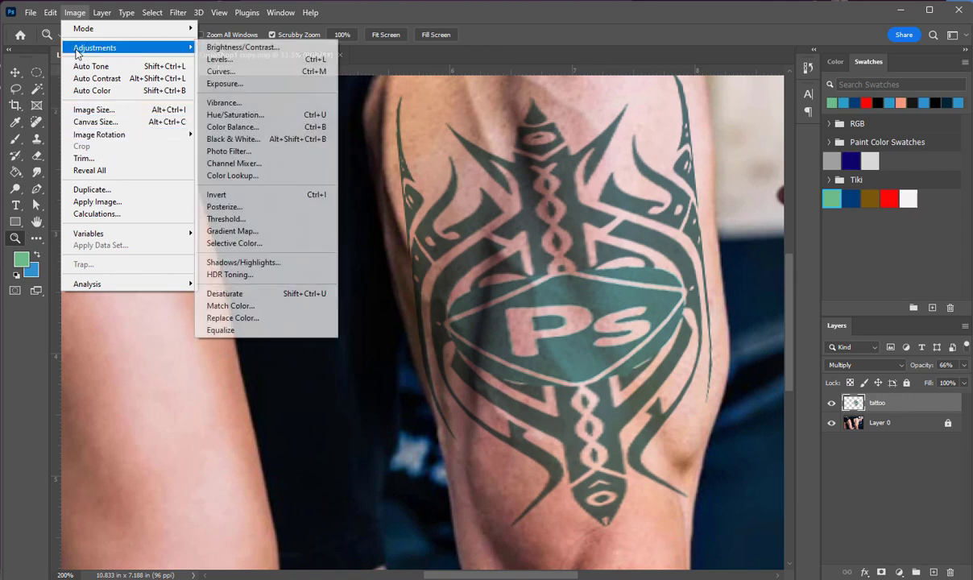
pyautogui.moveTo(50, 12)
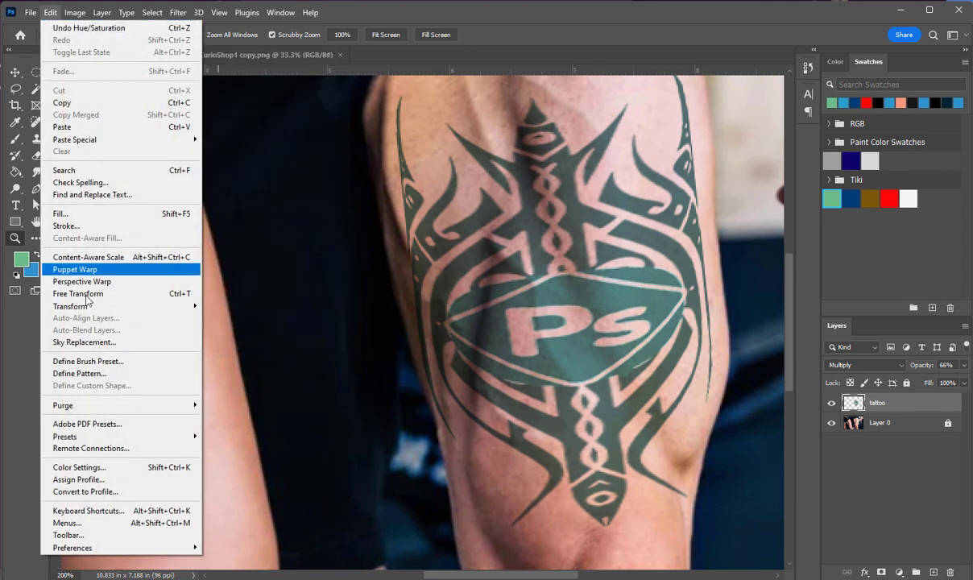
pyautogui.moveTo(112, 306)
pyautogui.click(220, 392)
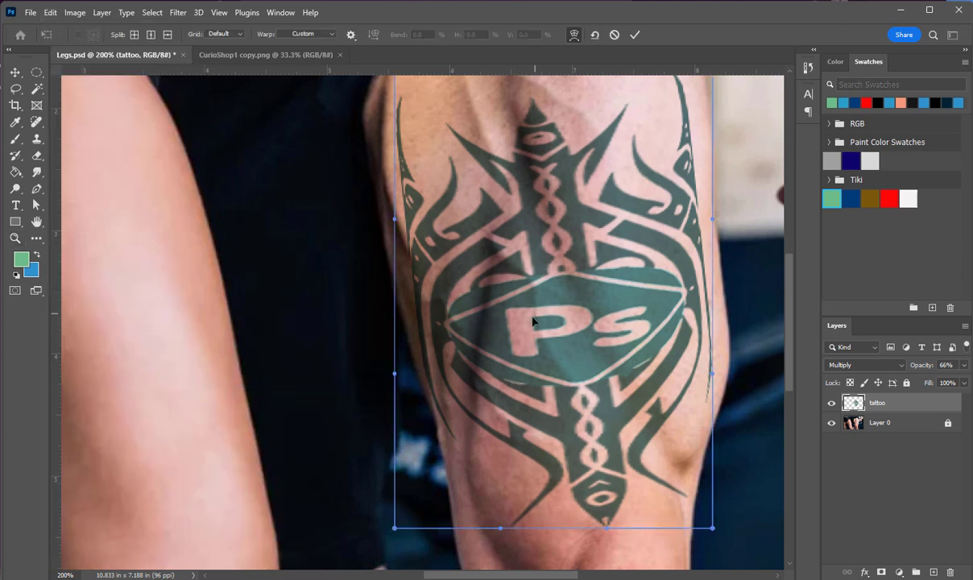
pyautogui.moveTo(534, 319); pyautogui.dragTo(531, 313)
pyautogui.moveTo(449, 298); pyautogui.dragTo(482, 322)
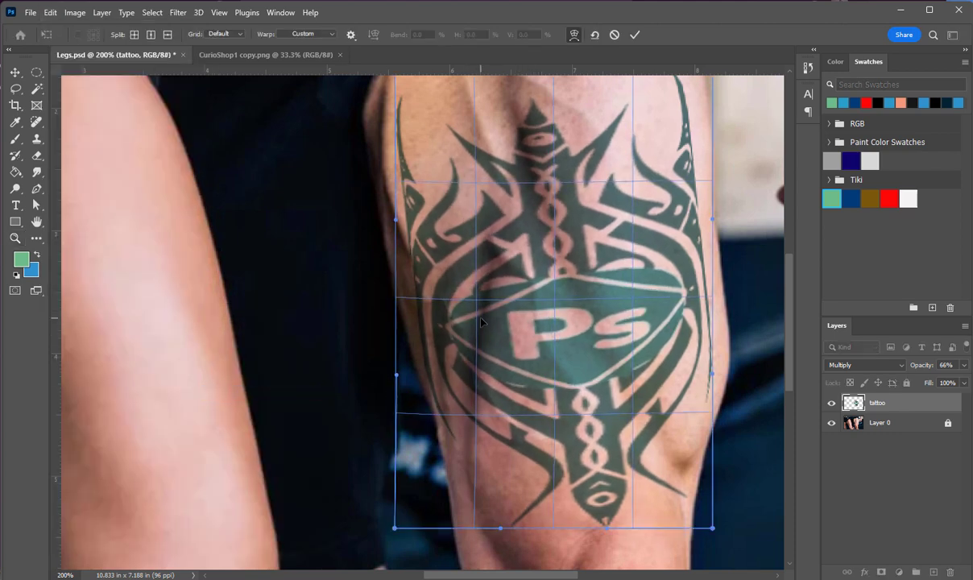
pyautogui.moveTo(592, 207); pyautogui.dragTo(582, 211)
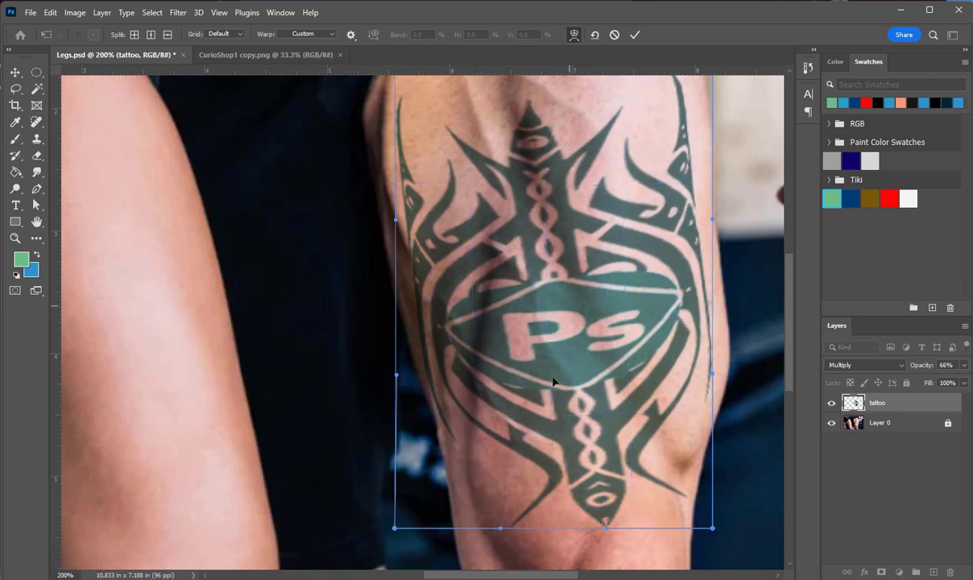
# Bend the lower edge of the tattoo's warp slightly to suit the area above the knee, and apply the warp
pyautogui.moveTo(547, 478); pyautogui.dragTo(554, 484)
pyautogui.moveTo(549, 481); pyautogui.dragTo(590, 537)
pyautogui.moveTo(627, 417); pyautogui.dragTo(629, 421)
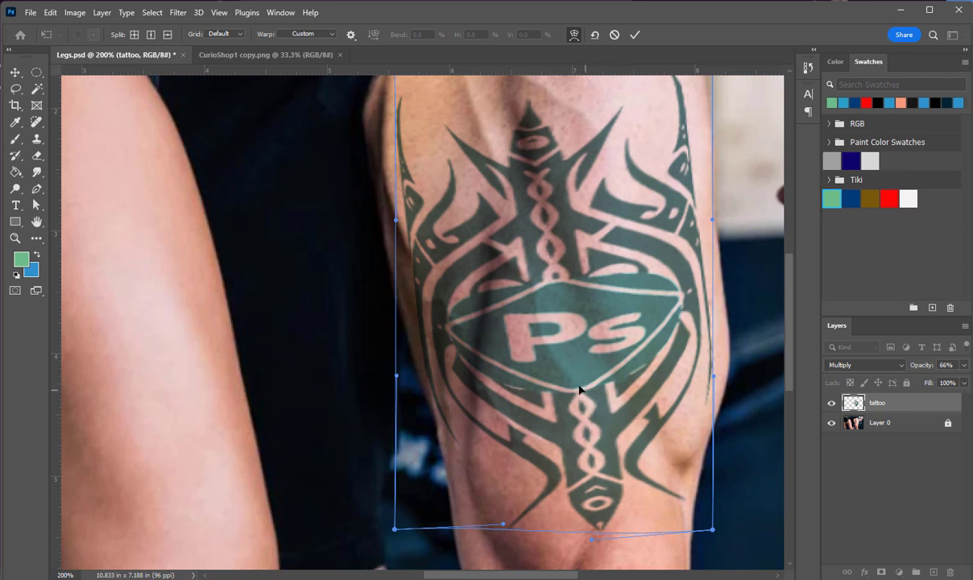
pyautogui.press('Return')
pyautogui.press('z')
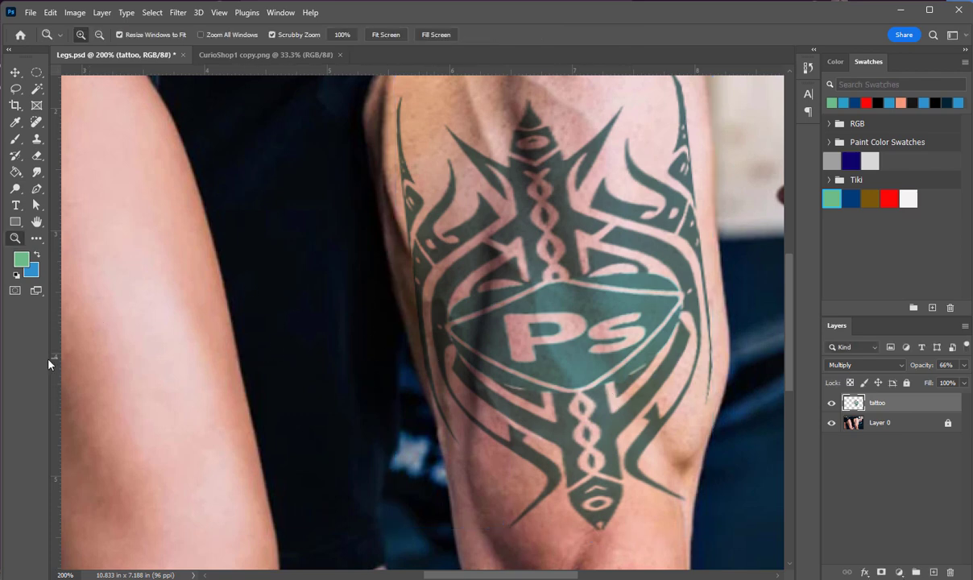
pyautogui.keyDown('alt'); pyautogui.click(499, 354); pyautogui.keyUp('alt')
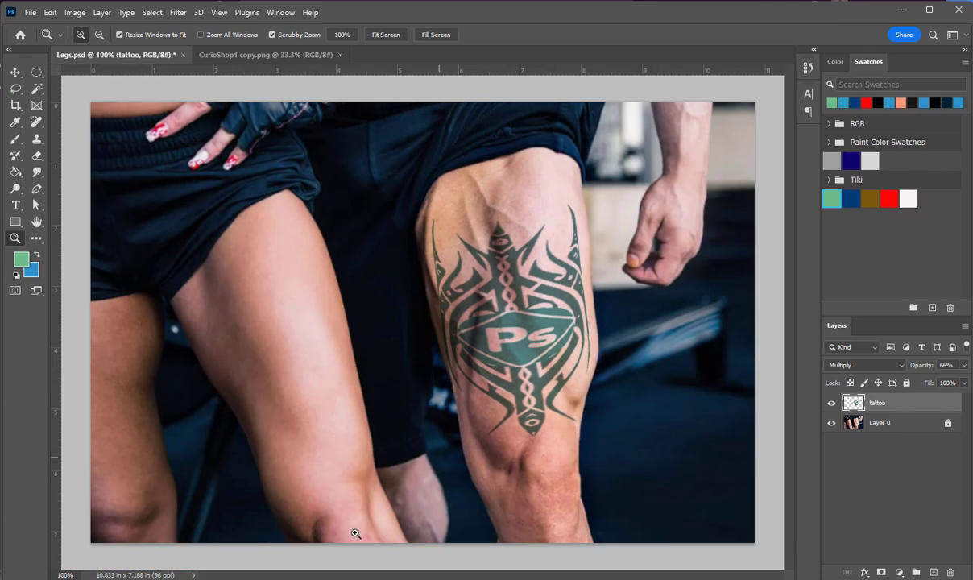
pyautogui.click(846, 367)
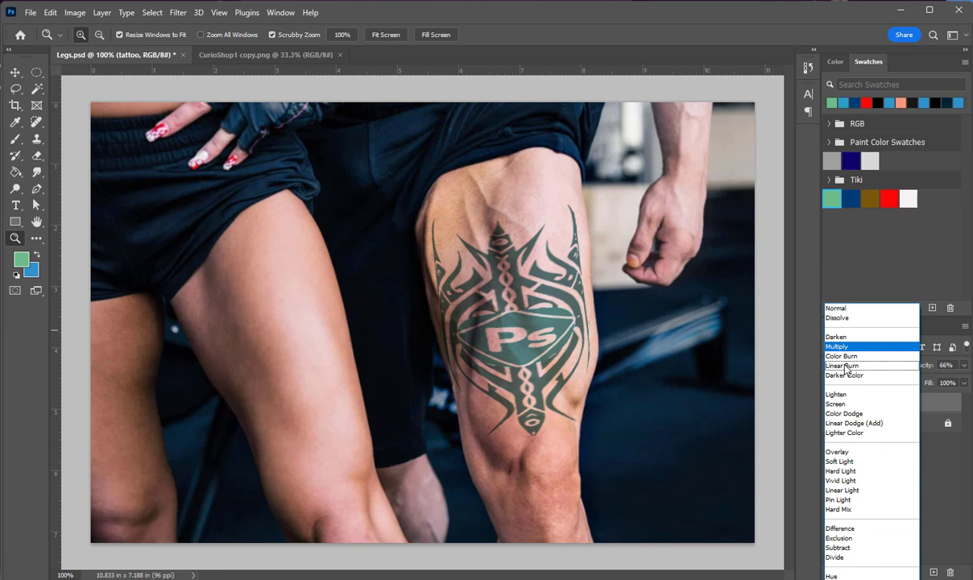
pyautogui.click(960, 496)
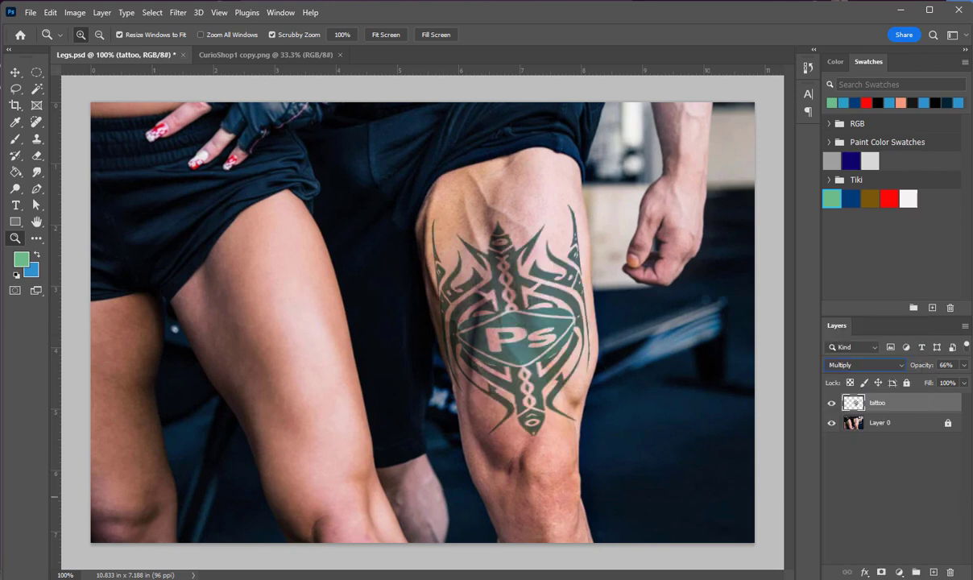
# Reopen the recent file Tattoo Photoshop.png, copy its whole canvas and paste the black design into Legs.psd as a new layer
pyautogui.click(30, 12)
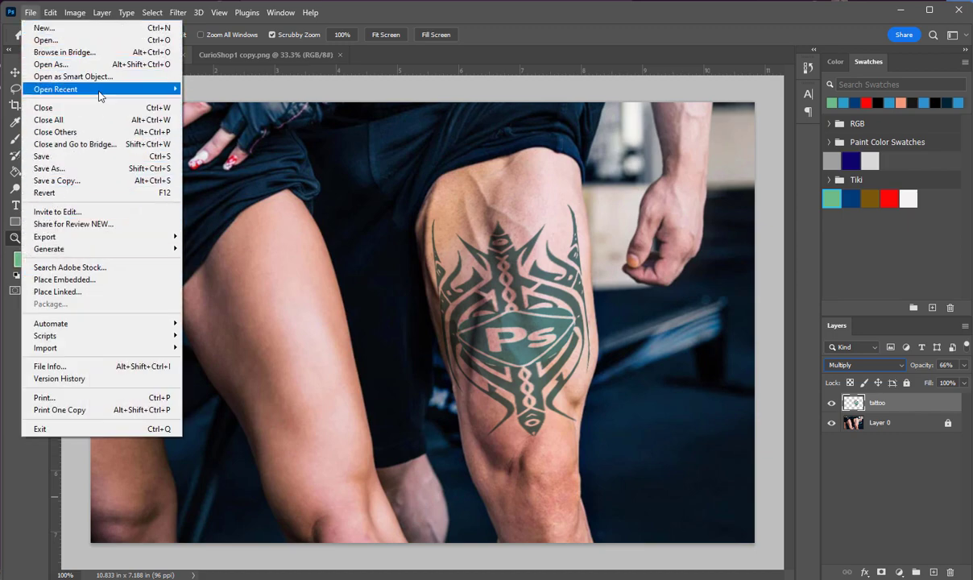
pyautogui.moveTo(96, 90)
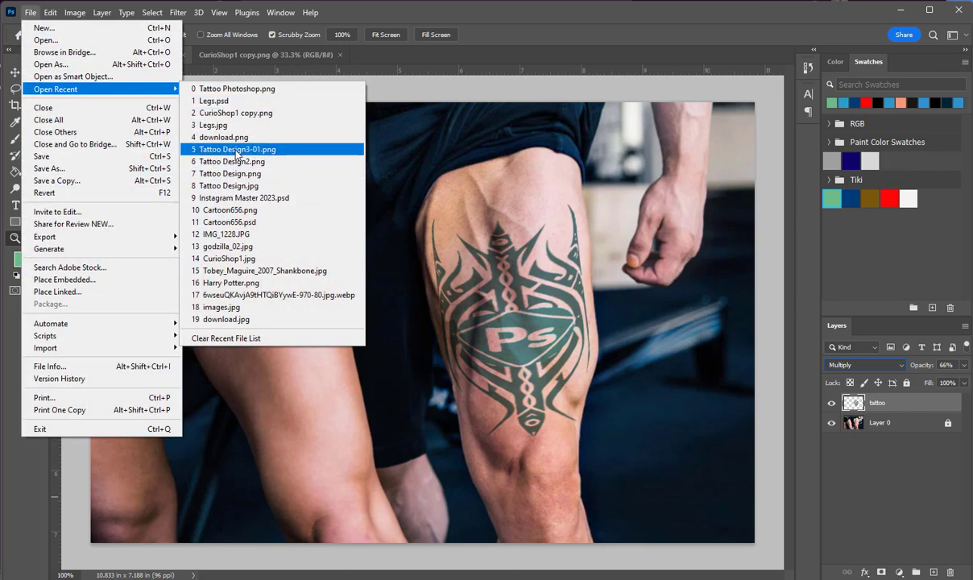
pyautogui.click(242, 90)
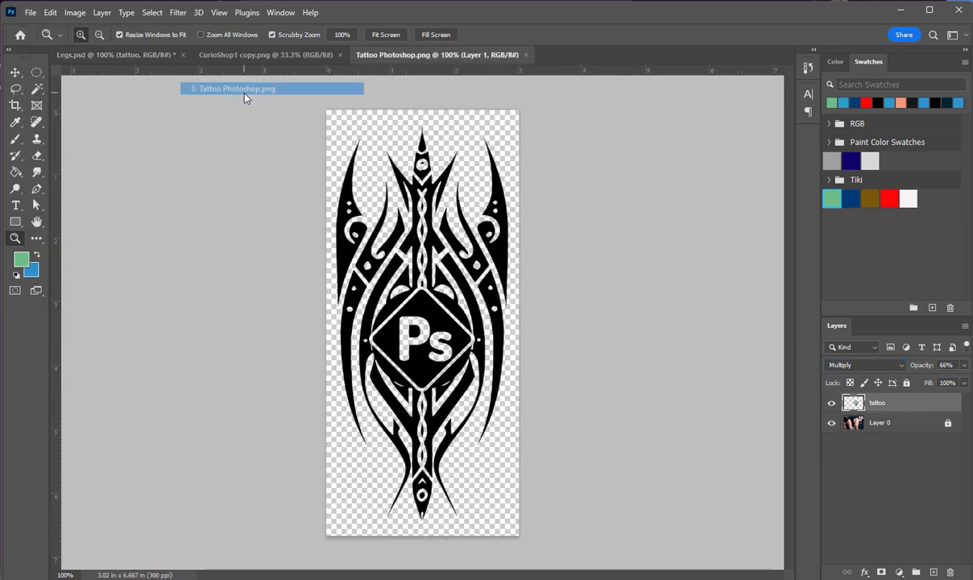
pyautogui.click(126, 14)
pyautogui.click(153, 29)
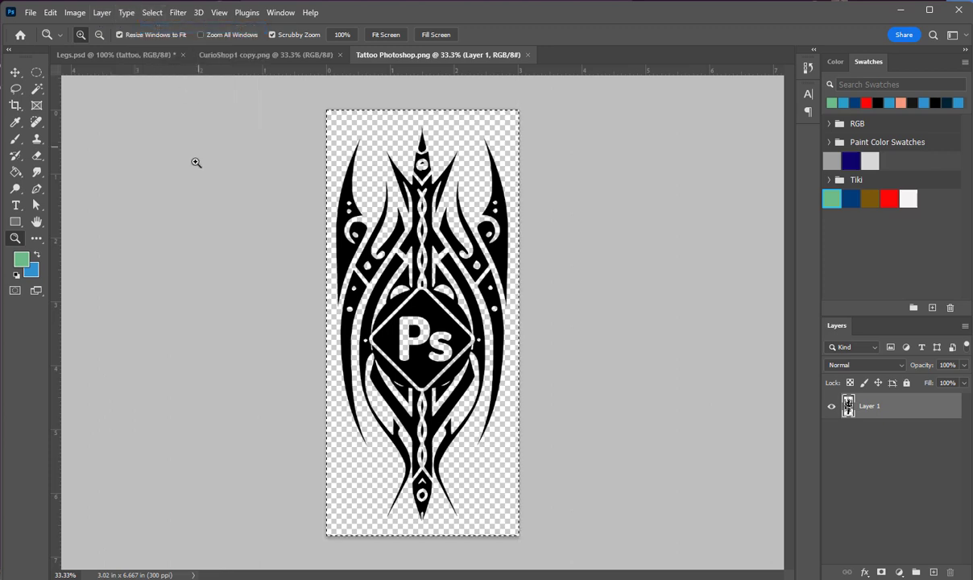
pyautogui.click(122, 54)
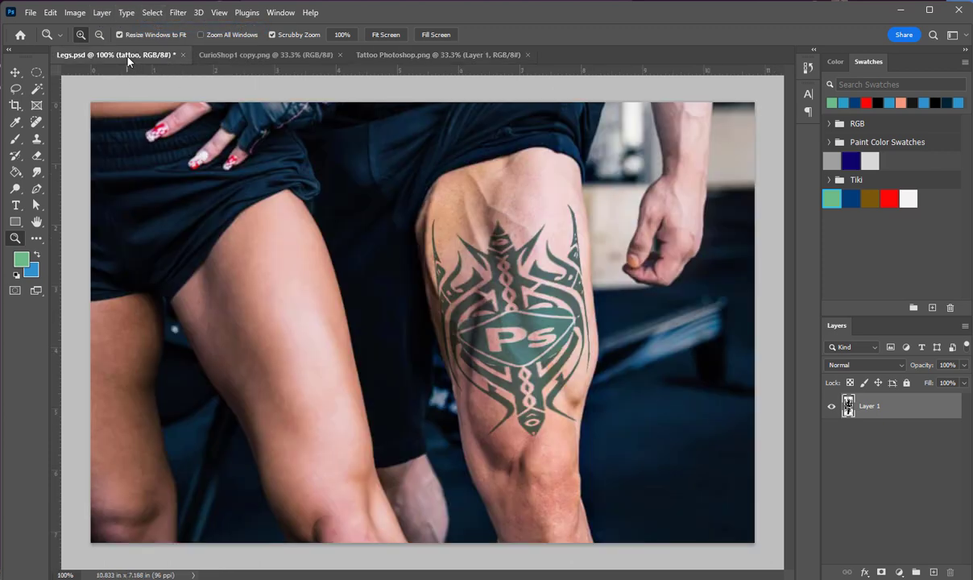
pyautogui.hotkey('ctrl', 'v')
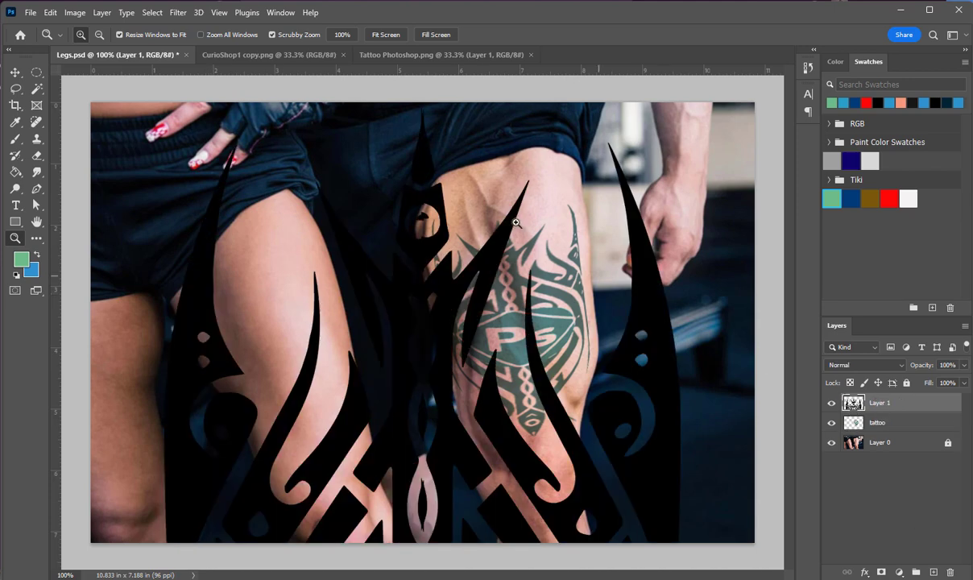
# Scale the pasted tattoo to 21.79%, rotate it to -17.91°, position it on the woman's thigh and apply the transform
pyautogui.hotkey('ctrl', 't')
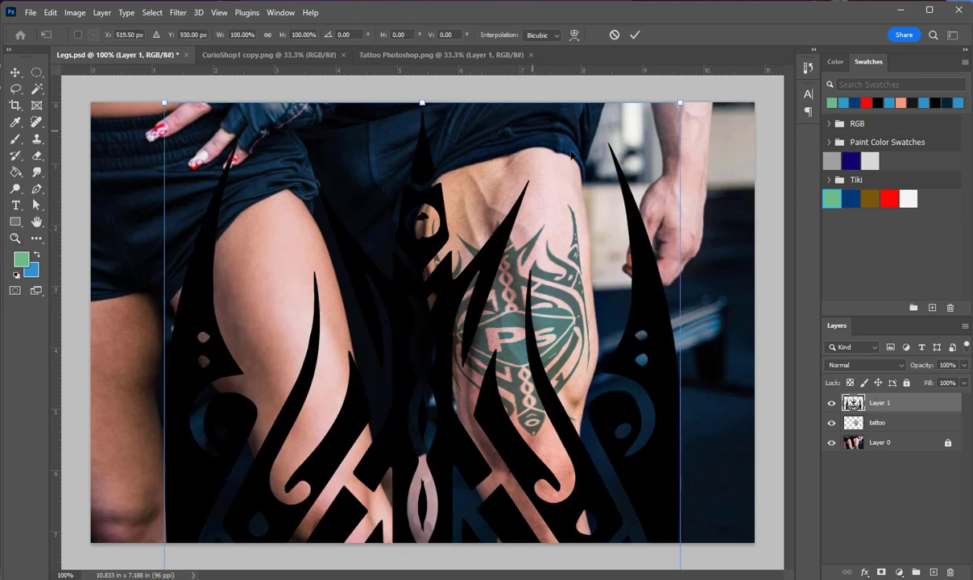
pyautogui.moveTo(682, 104); pyautogui.dragTo(331, 174)
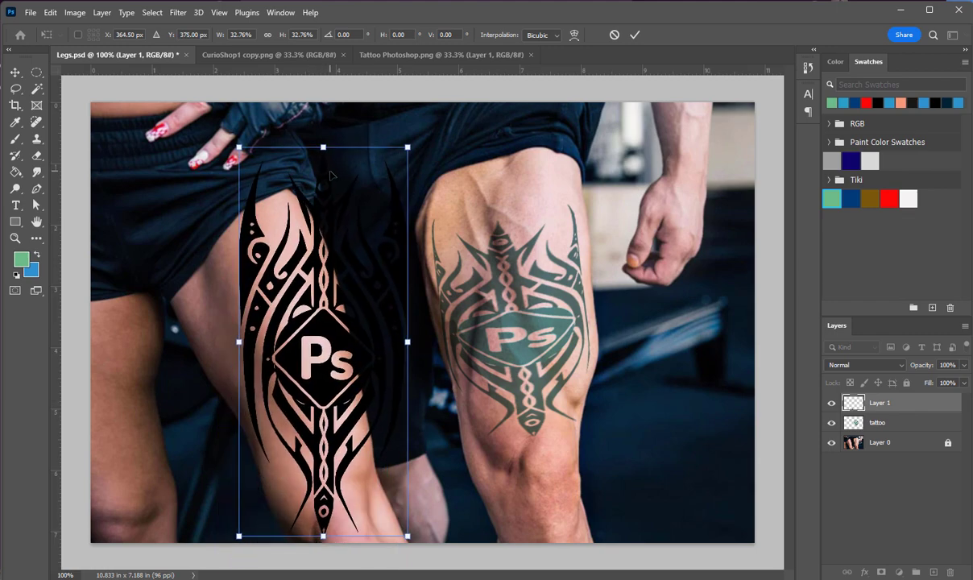
pyautogui.moveTo(407, 147); pyautogui.dragTo(310, 221)
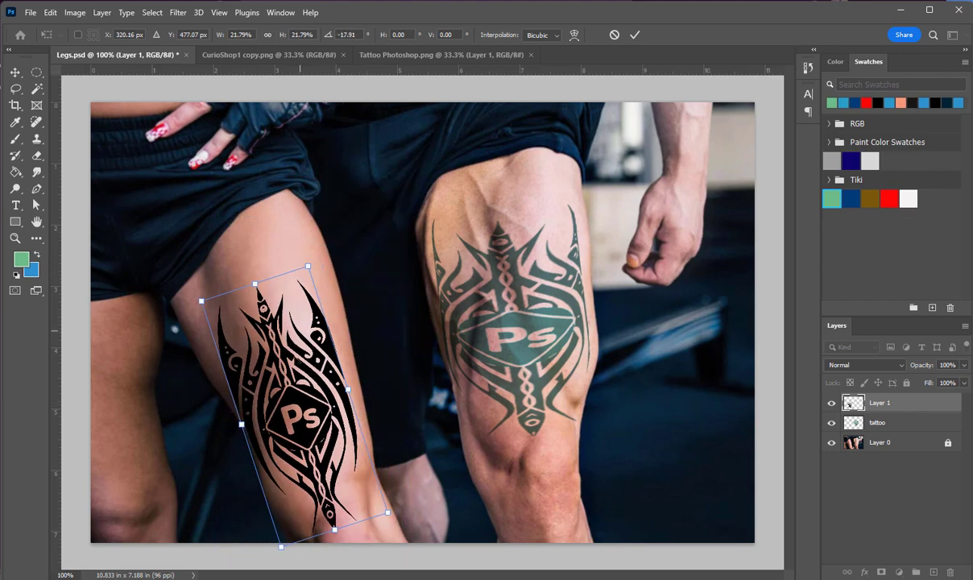
pyautogui.moveTo(302, 373); pyautogui.dragTo(313, 339)
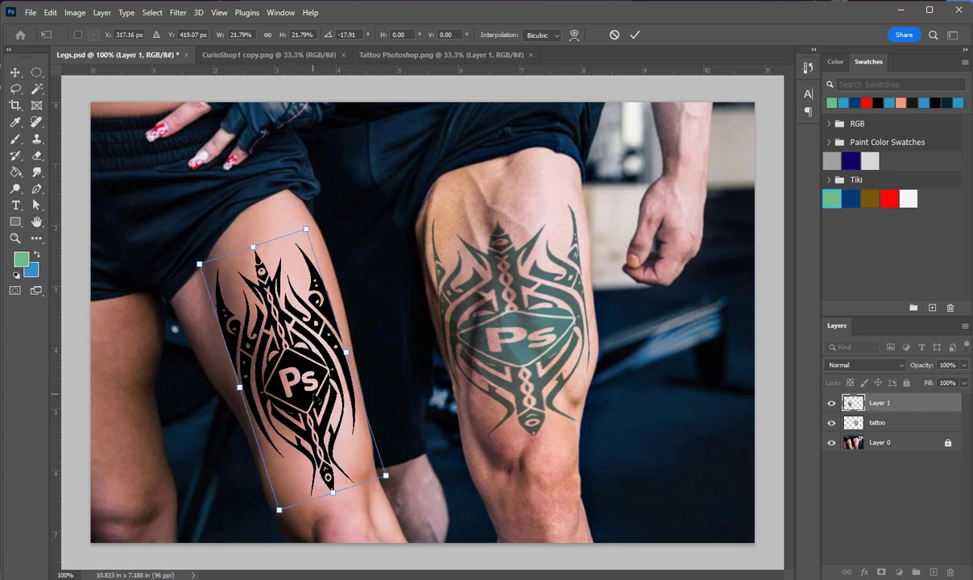
pyautogui.press('Return')
pyautogui.press('z')
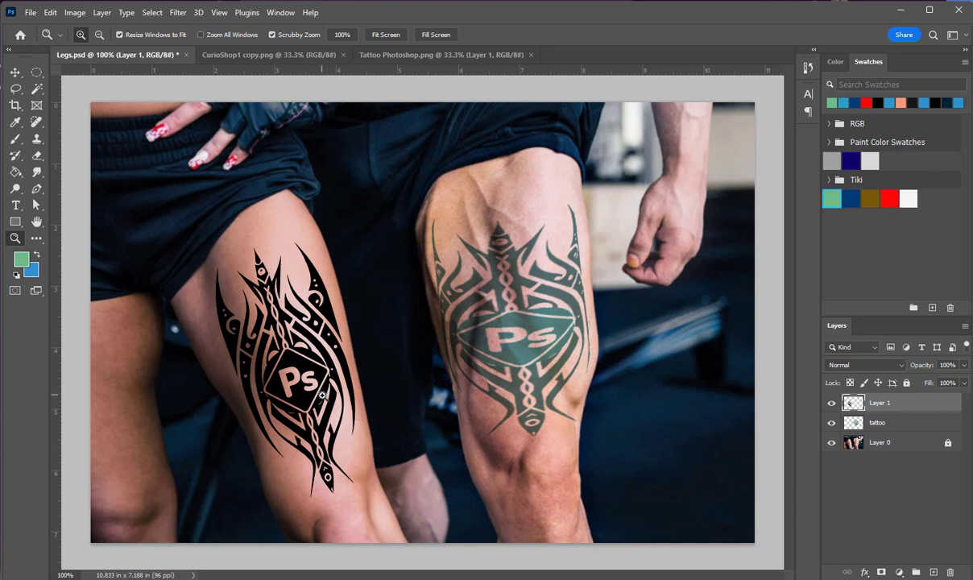
# Select all the black shapes of the woman's tattoo with the Magic Wand, adding each separate part to the selection
pyautogui.click(38, 90)
pyautogui.click(233, 342)
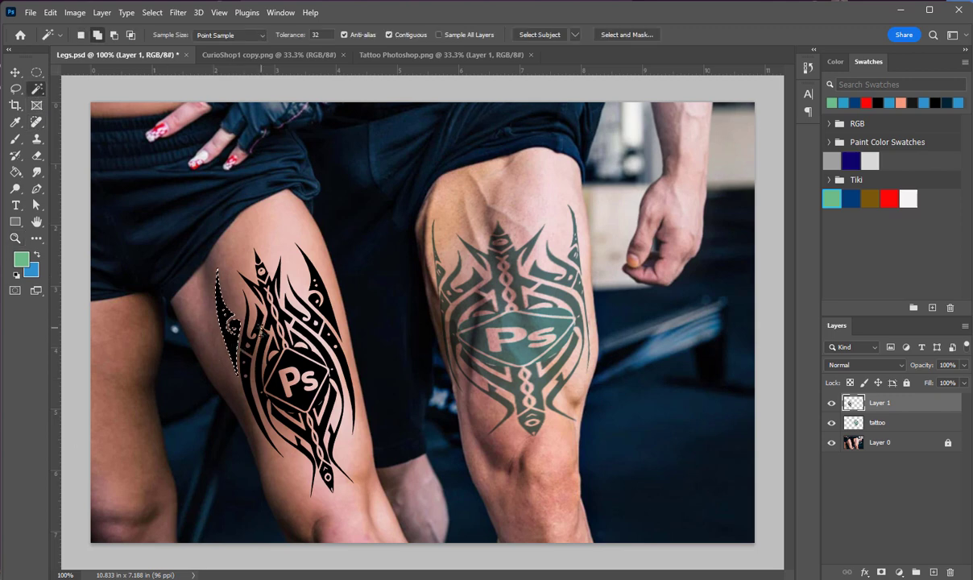
pyautogui.keyDown('shift'); pyautogui.click(251, 319); pyautogui.keyUp('shift')
pyautogui.keyDown('shift'); pyautogui.click(260, 266); pyautogui.keyUp('shift')
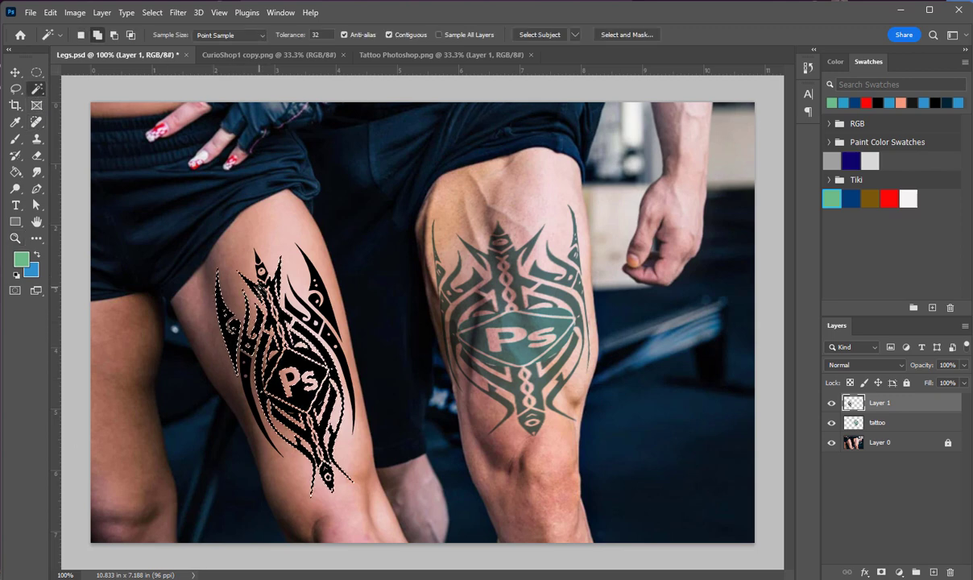
pyautogui.keyDown('shift'); pyautogui.click(256, 259); pyautogui.keyUp('shift')
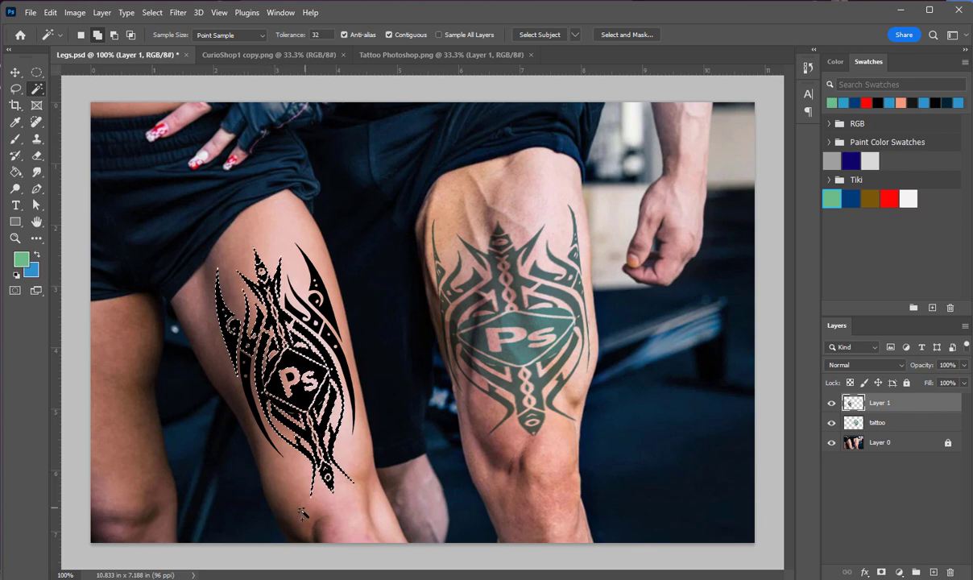
pyautogui.keyDown('shift'); pyautogui.click(309, 462); pyautogui.keyUp('shift')
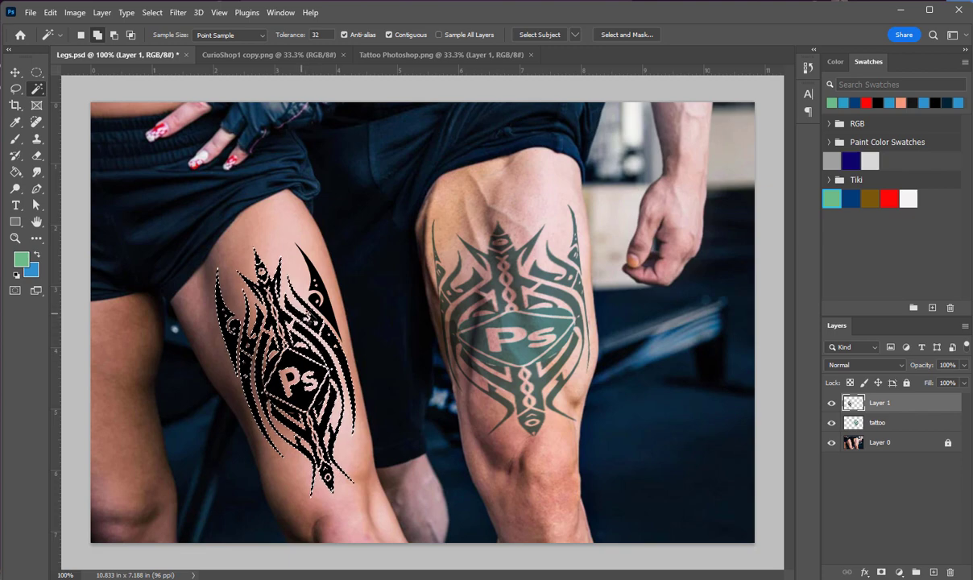
pyautogui.click(316, 298)
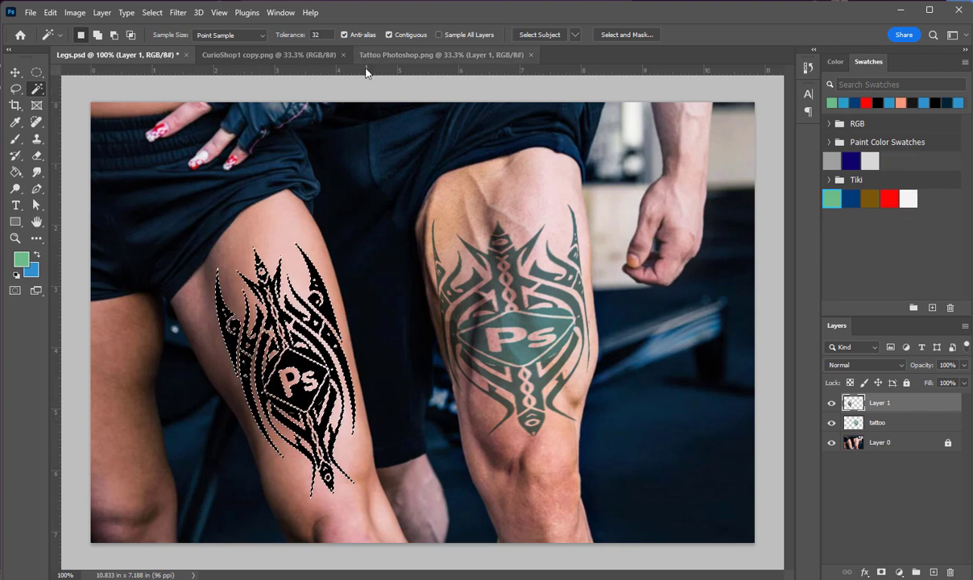
# Switch to CurioShop1 copy.png and copy the entire photo using a rectangular marquee selection
pyautogui.click(421, 54)
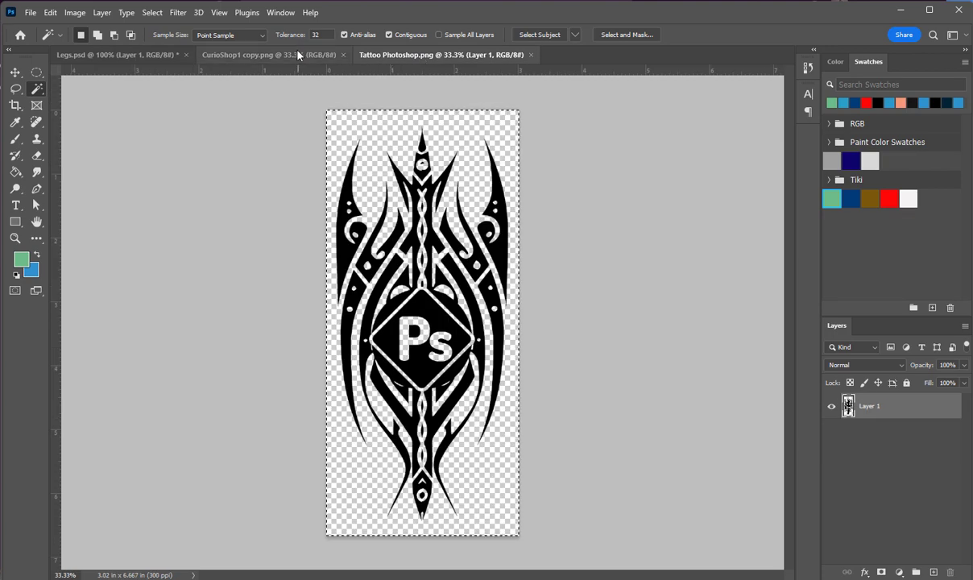
pyautogui.click(282, 55)
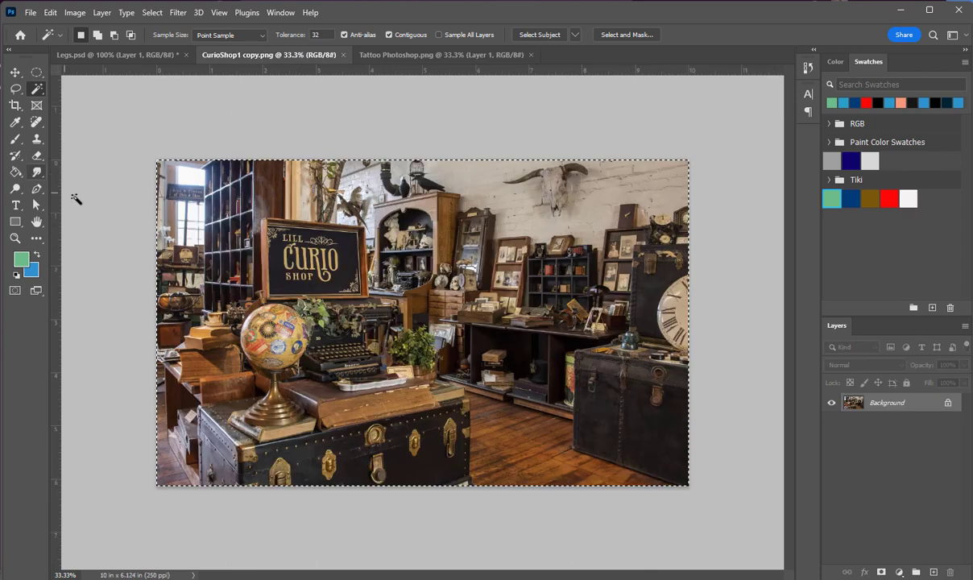
pyautogui.click(17, 88)
pyautogui.click(37, 72)
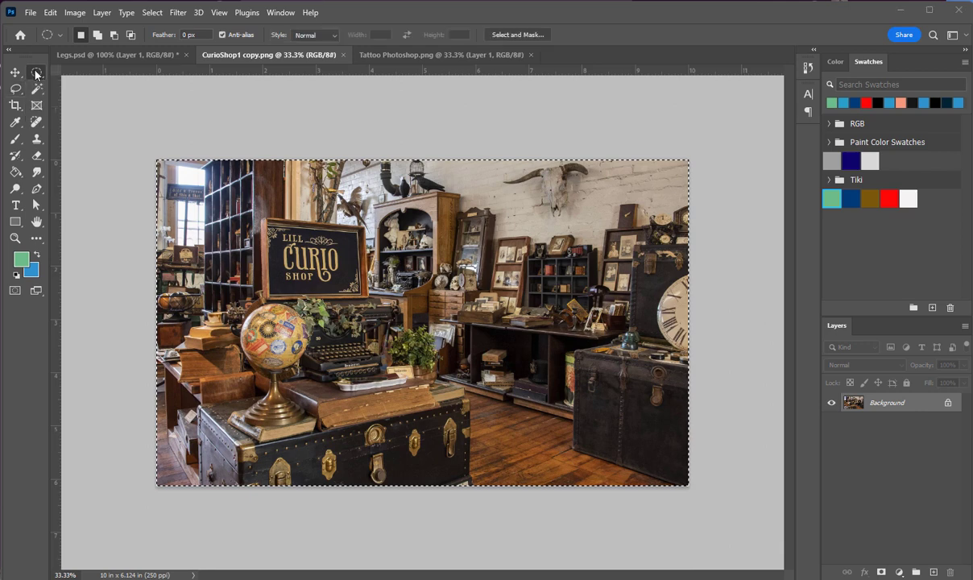
pyautogui.rightClick(36, 72)
pyautogui.click(81, 72)
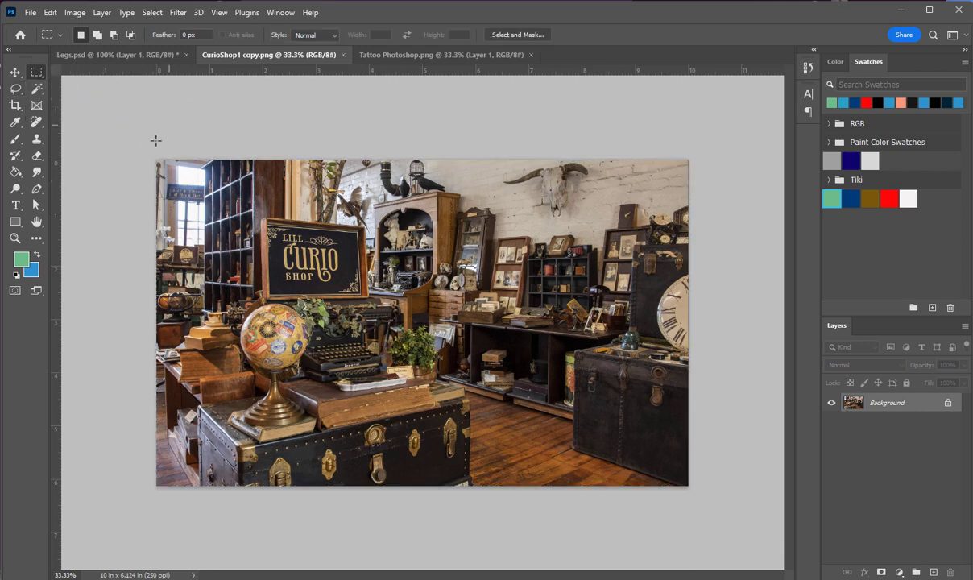
pyautogui.moveTo(156, 161); pyautogui.dragTo(757, 519)
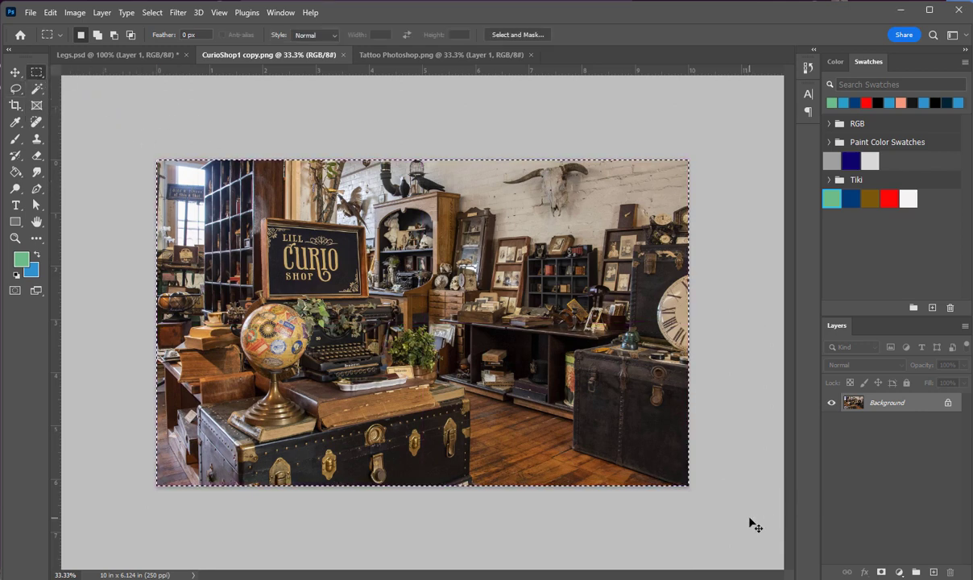
# Paste the copied shop photo into the selected tattoo shapes in Legs.psd with Paste Into
pyautogui.click(121, 55)
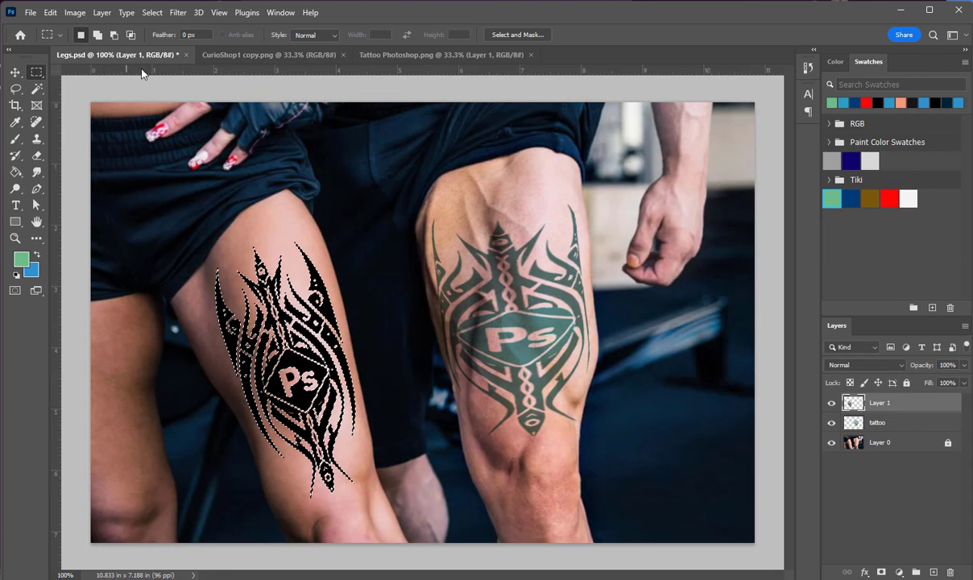
pyautogui.click(50, 12)
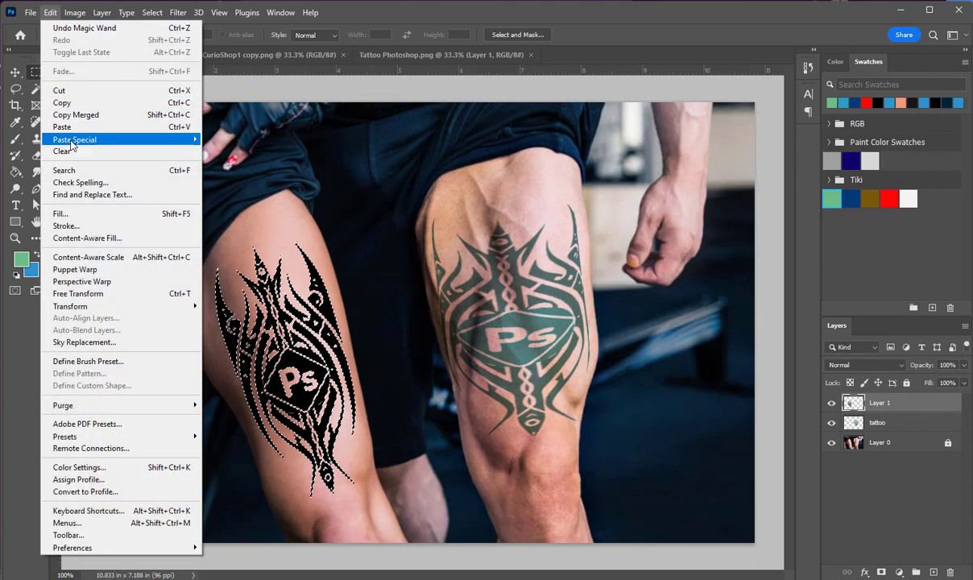
pyautogui.moveTo(71, 143)
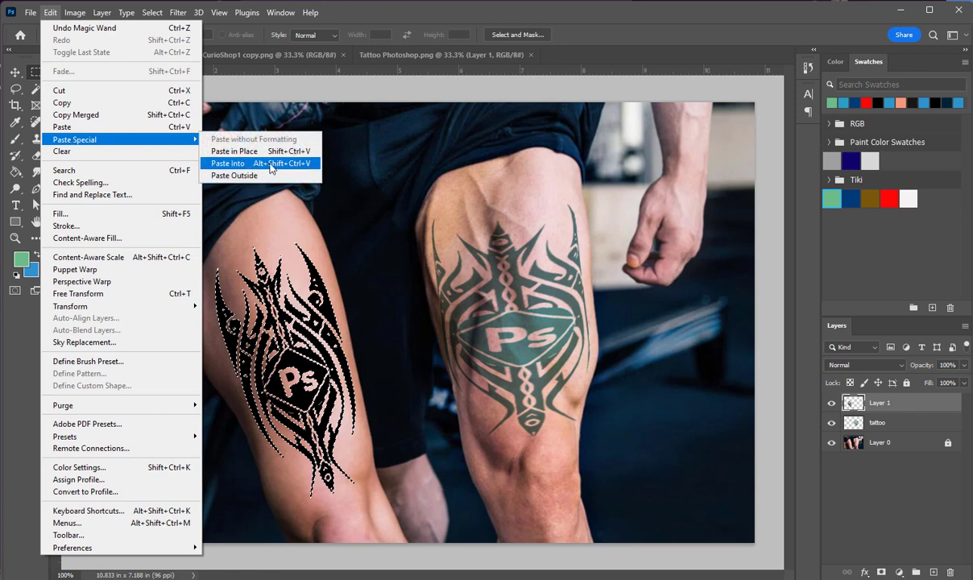
pyautogui.click(227, 164)
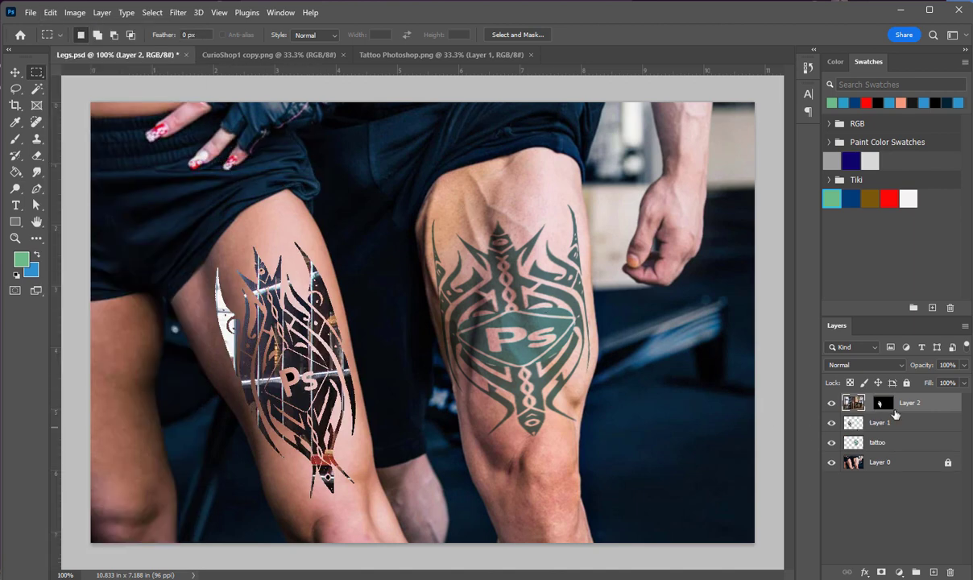
# Reposition the shop photo inside the woman's tattoo shape with Free Transform to try different parts of it, and apply the placement
pyautogui.click(15, 72)
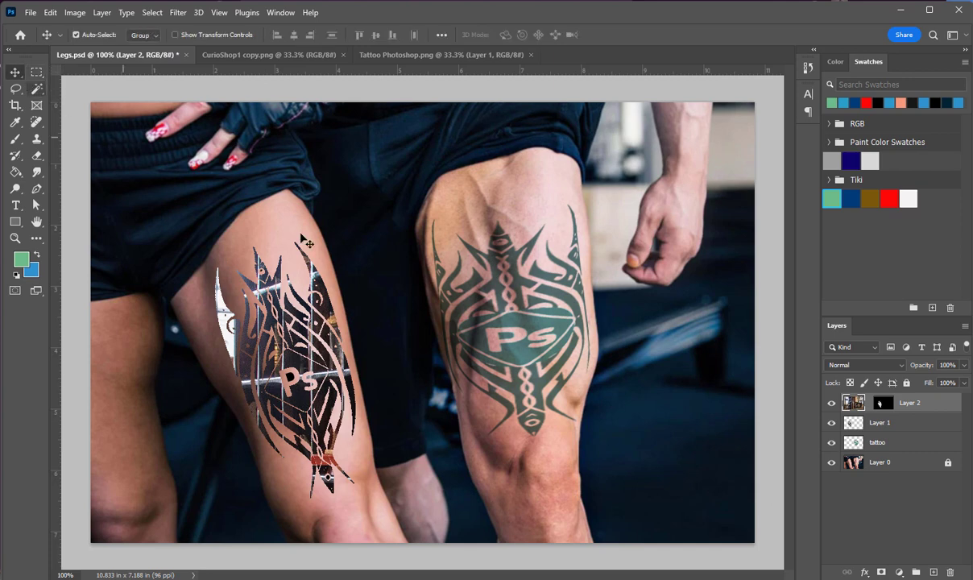
pyautogui.moveTo(296, 301); pyautogui.dragTo(366, 306)
pyautogui.moveTo(414, 417); pyautogui.dragTo(376, 409)
pyautogui.hotkey('ctrl', 't')
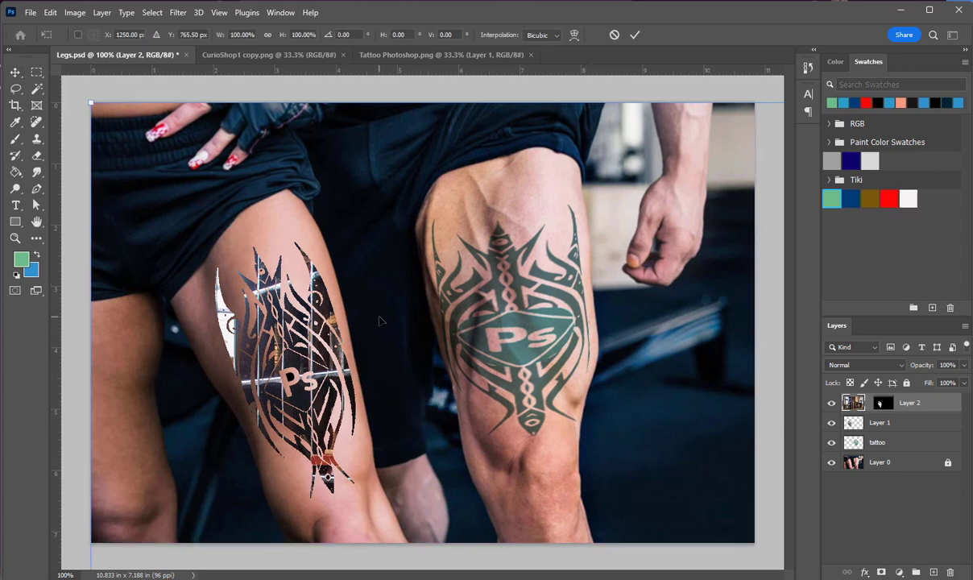
pyautogui.moveTo(155, 213); pyautogui.dragTo(0, 282)
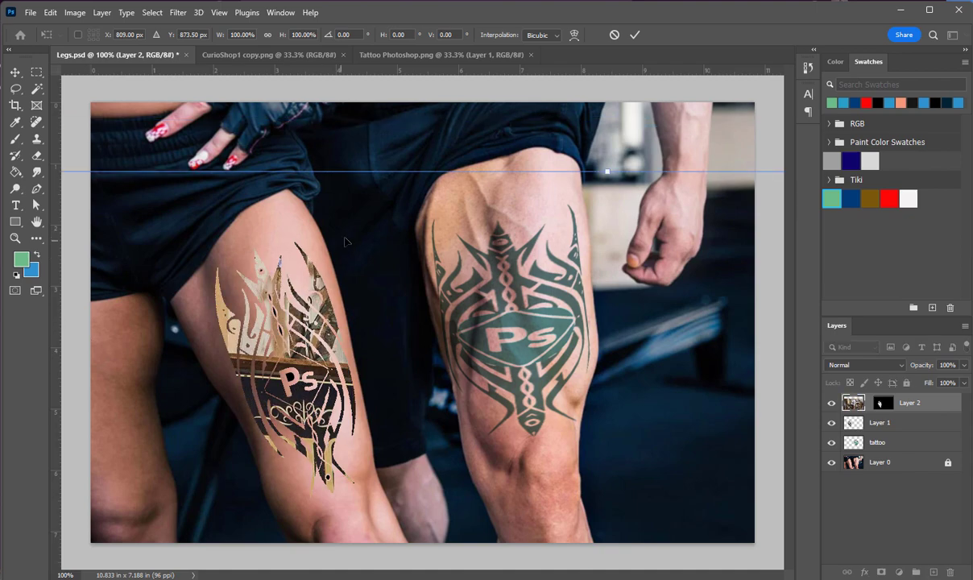
pyautogui.moveTo(345, 242); pyautogui.dragTo(692, 207)
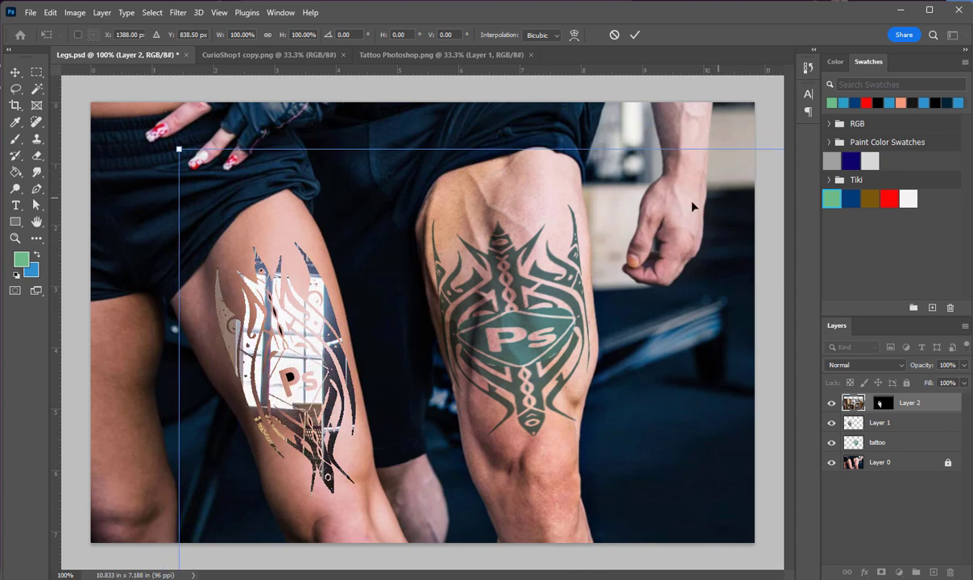
pyautogui.moveTo(370, 251)
pyautogui.mouseDown()
pyautogui.moveTo(385, 242)
pyautogui.moveTo(356, 219)
pyautogui.moveTo(300, 203)
pyautogui.moveTo(211, 208)
pyautogui.moveTo(356, 259)
pyautogui.moveTo(366, 230)
pyautogui.moveTo(379, 248)
pyautogui.mouseUp()
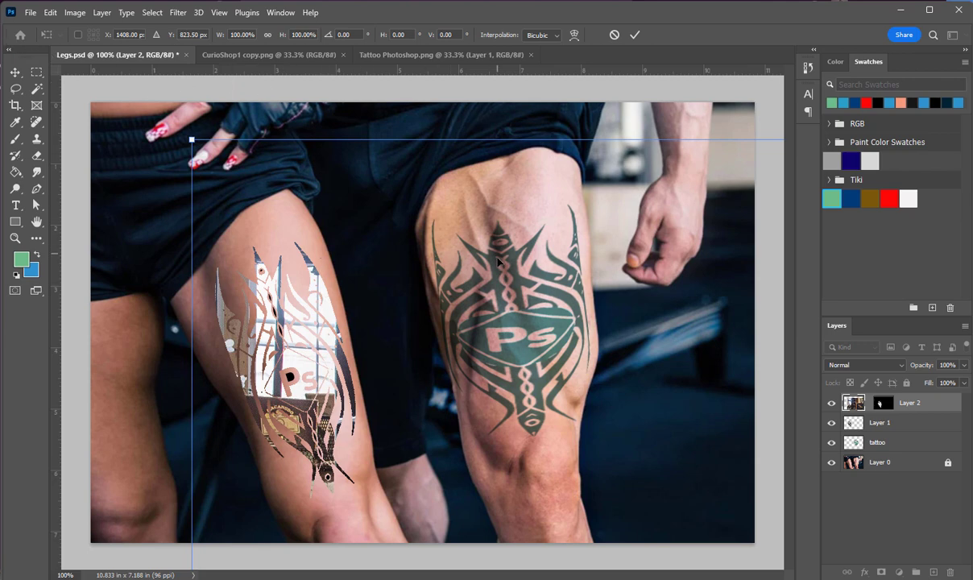
pyautogui.moveTo(498, 262); pyautogui.dragTo(427, 251)
pyautogui.press('Return')
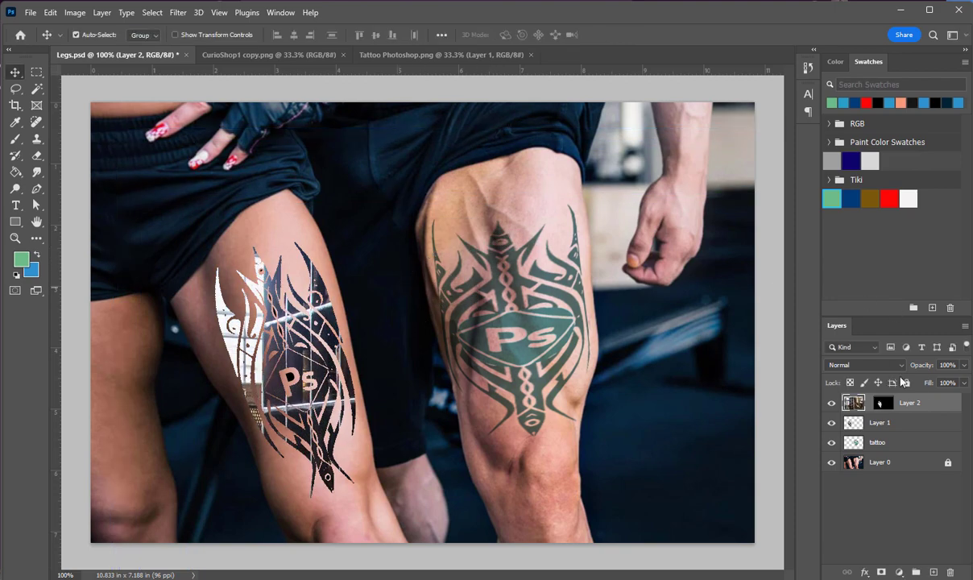
# Delete the masked shop photo layer from Legs.psd
pyautogui.click(949, 572)
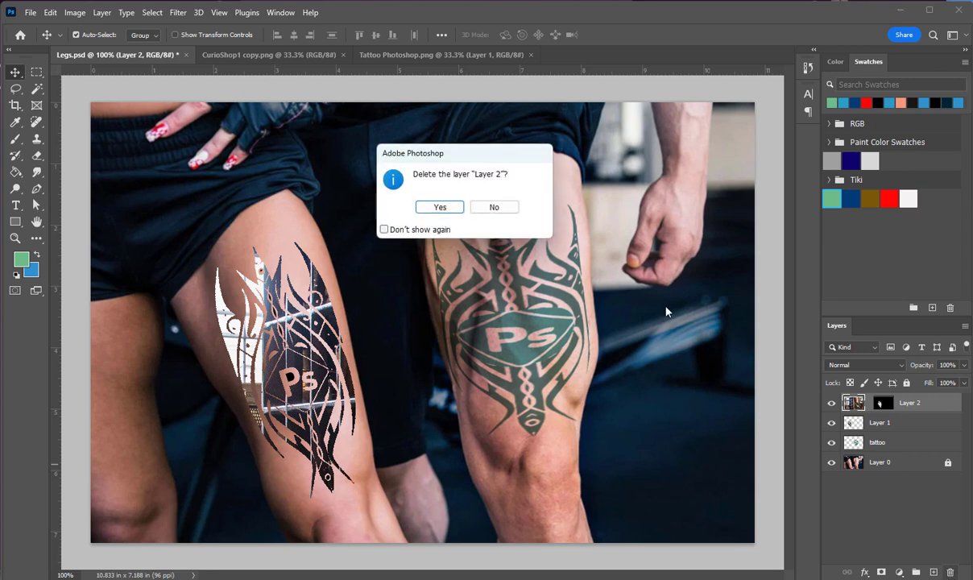
pyautogui.click(442, 207)
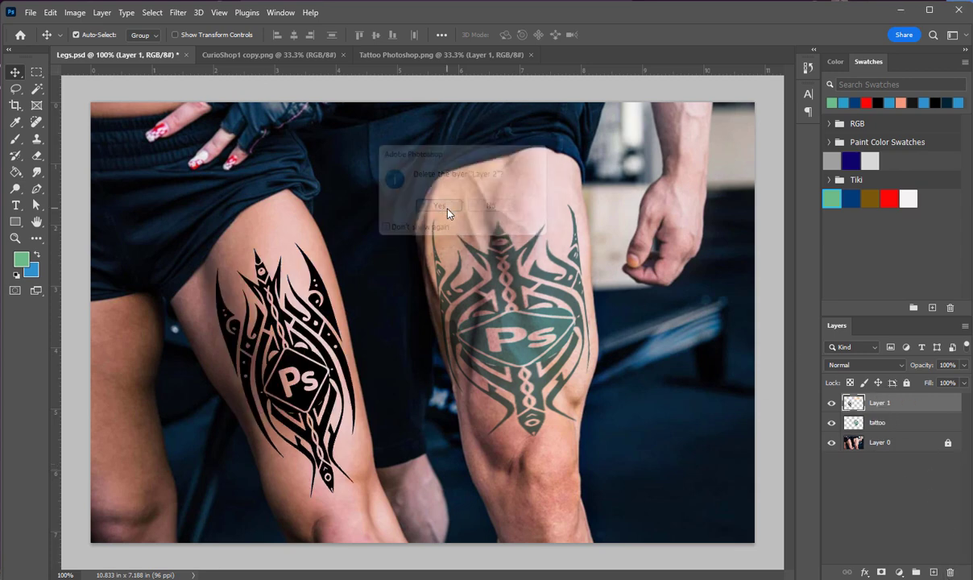
# Undo back to before the shop photo was pasted into the woman's tattoo, and clear the tattoo selection
pyautogui.hotkey('ctrl', 'z')
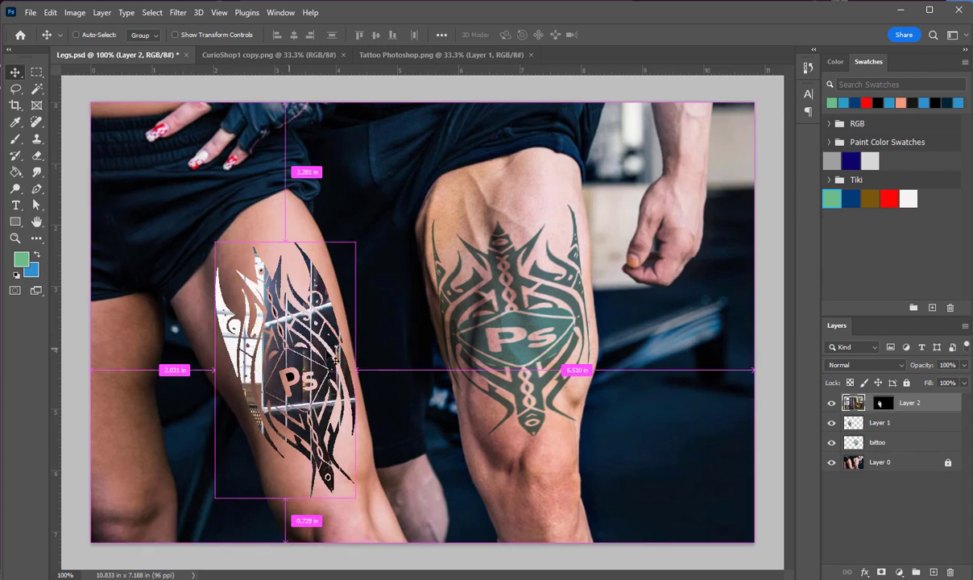
pyautogui.hotkey('ctrl', 'z')
pyautogui.hotkey('ctrl', 'z')
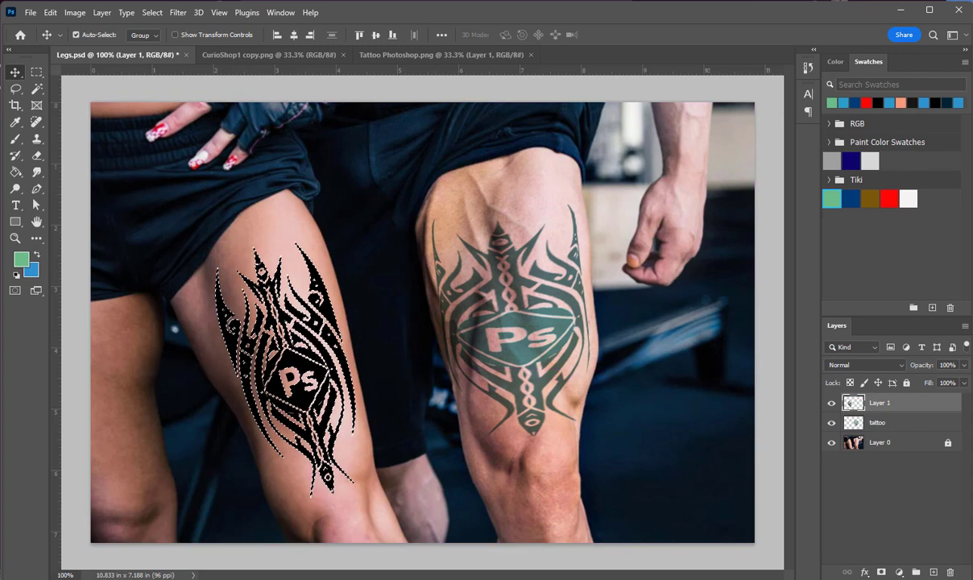
pyautogui.hotkey('ctrl', 'd')
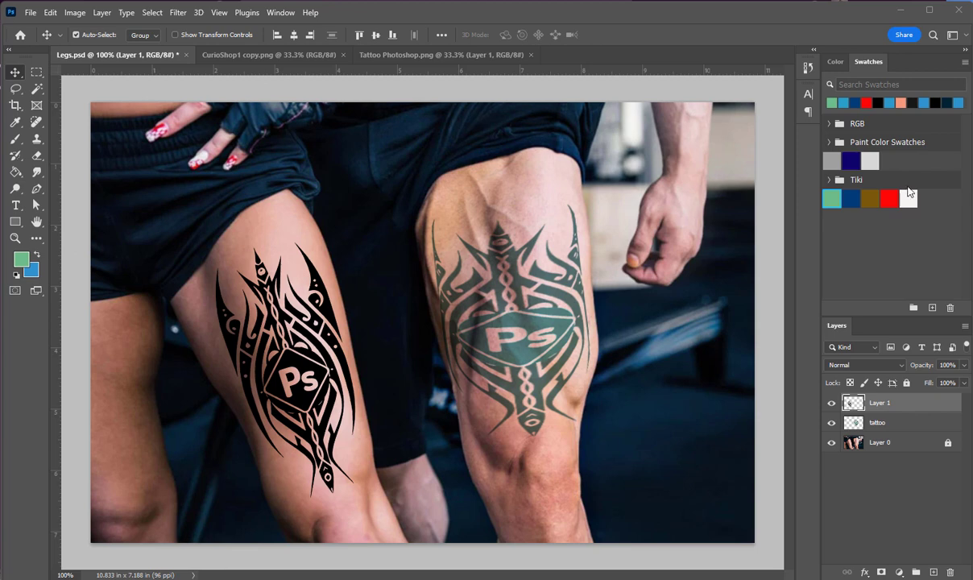
# Load the woman's tattoo shapes on Layer 1 as a selection and paste the copied pizza photo into them
pyautogui.keyDown('ctrl'); pyautogui.click(853, 403); pyautogui.keyUp('ctrl')
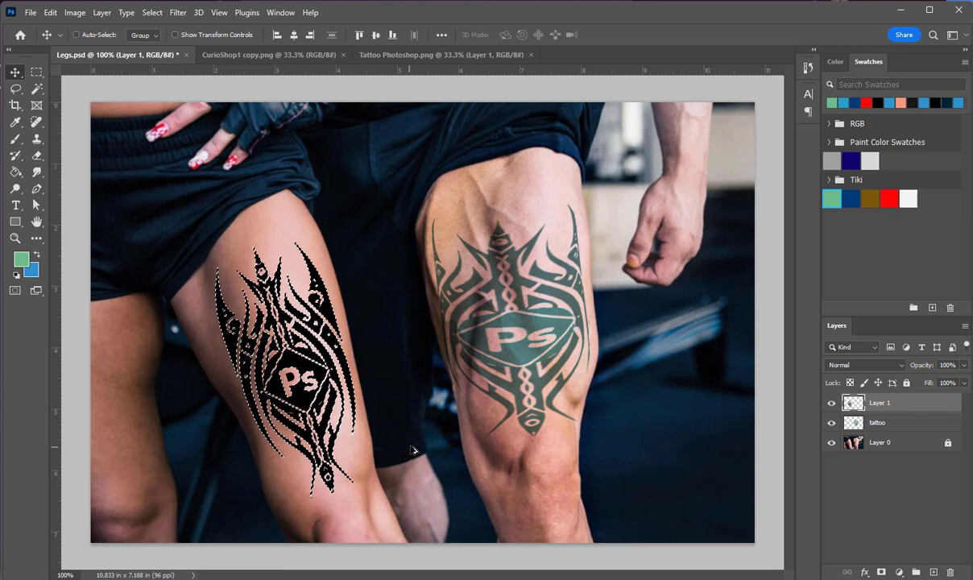
pyautogui.hotkey('ctrl', 'alt', 'shift', 'v')
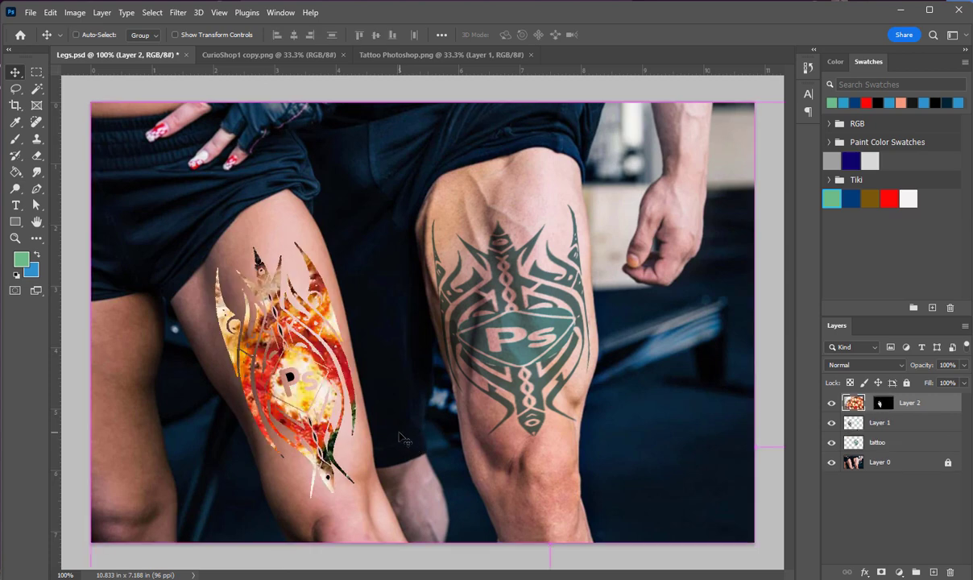
# Scale the pasted pizza photo to about 91.5% with Free Transform, reposition it inside the woman's tattoo, apply it and deselect the layer
pyautogui.hotkey('ctrl', 't')
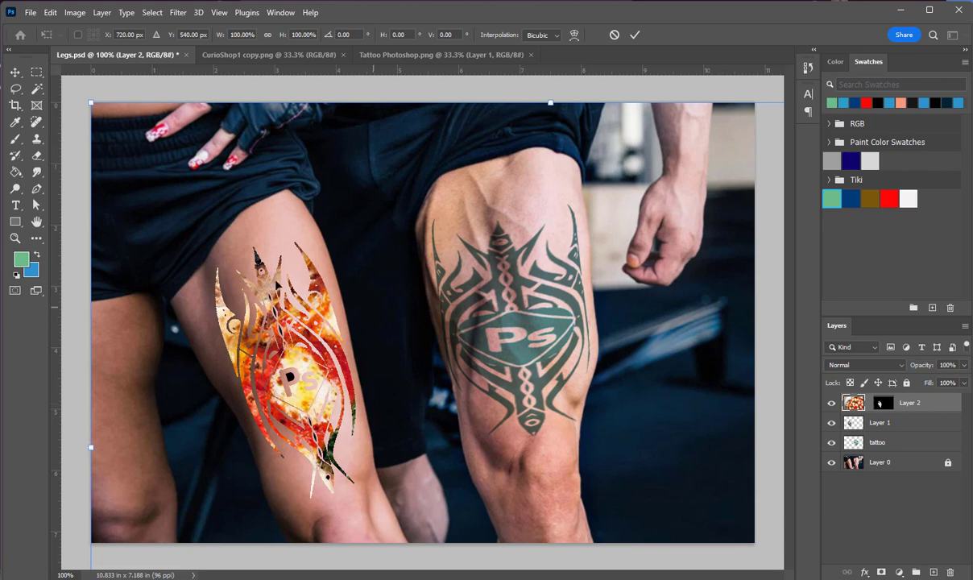
pyautogui.click(908, 500)
pyautogui.click(926, 407)
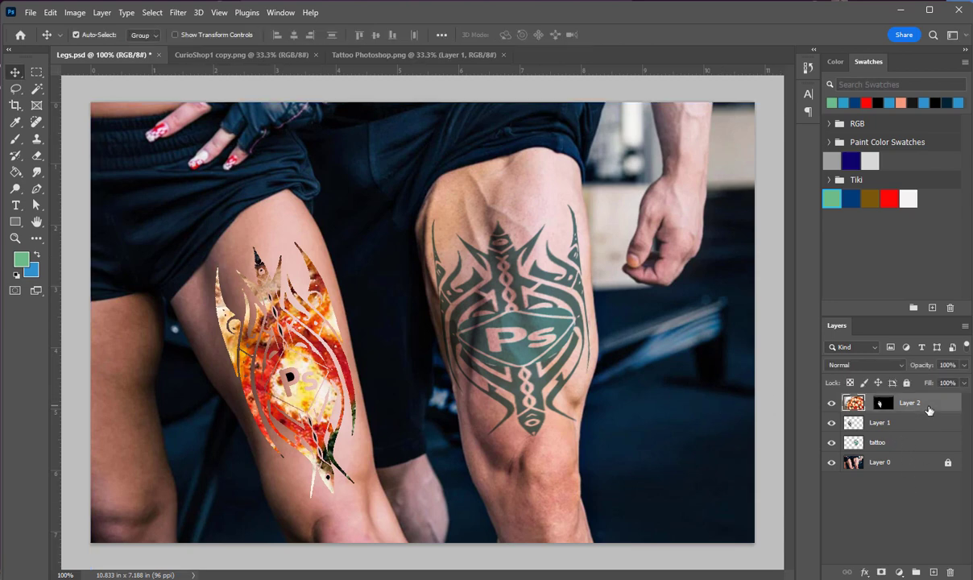
pyautogui.hotkey('ctrl', 't')
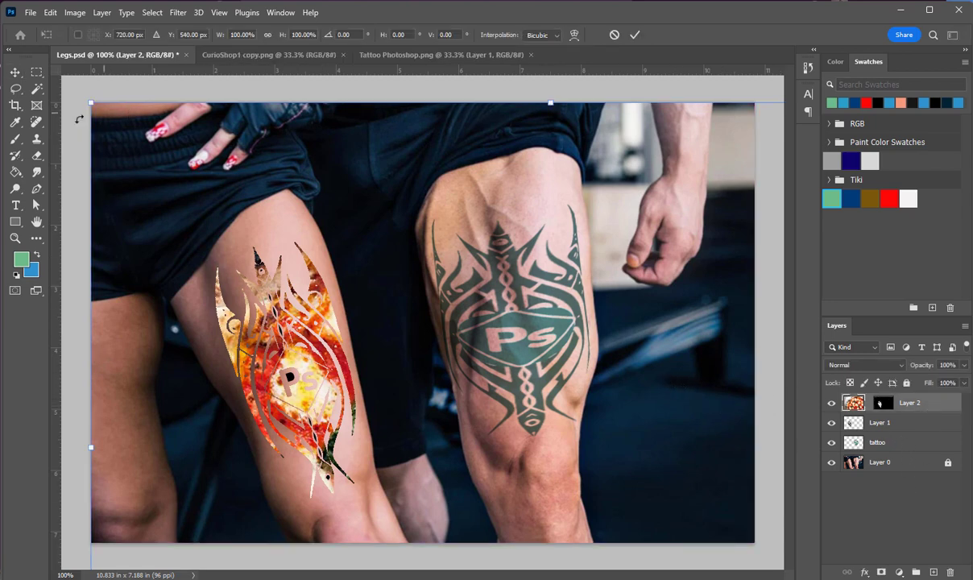
pyautogui.moveTo(92, 103); pyautogui.dragTo(373, 316)
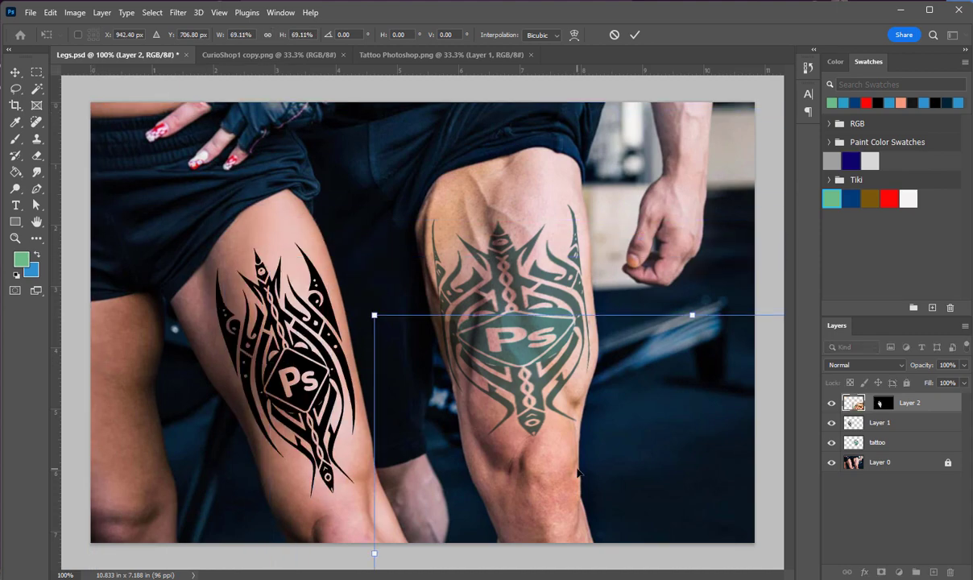
pyautogui.moveTo(573, 468); pyautogui.dragTo(215, 237)
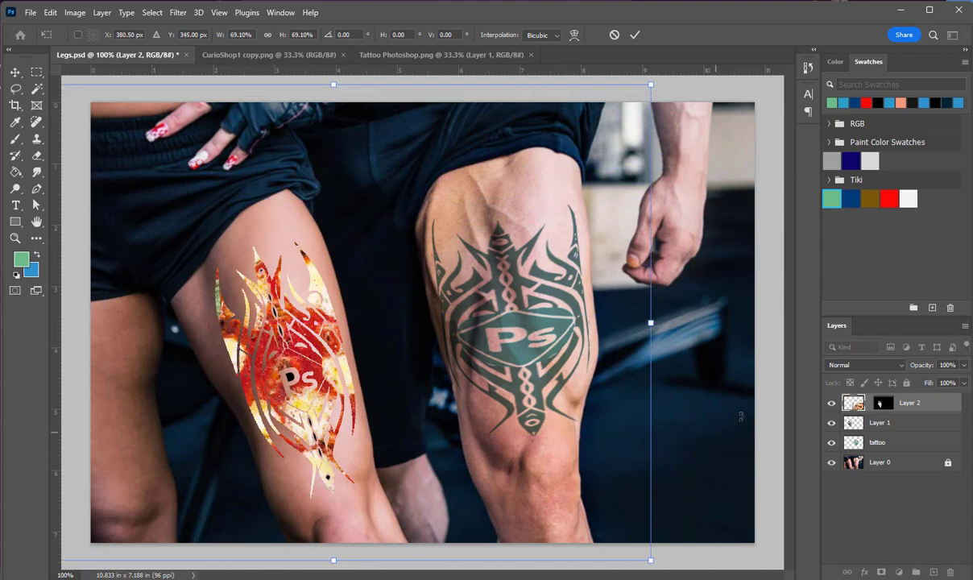
pyautogui.moveTo(587, 269); pyautogui.dragTo(596, 335)
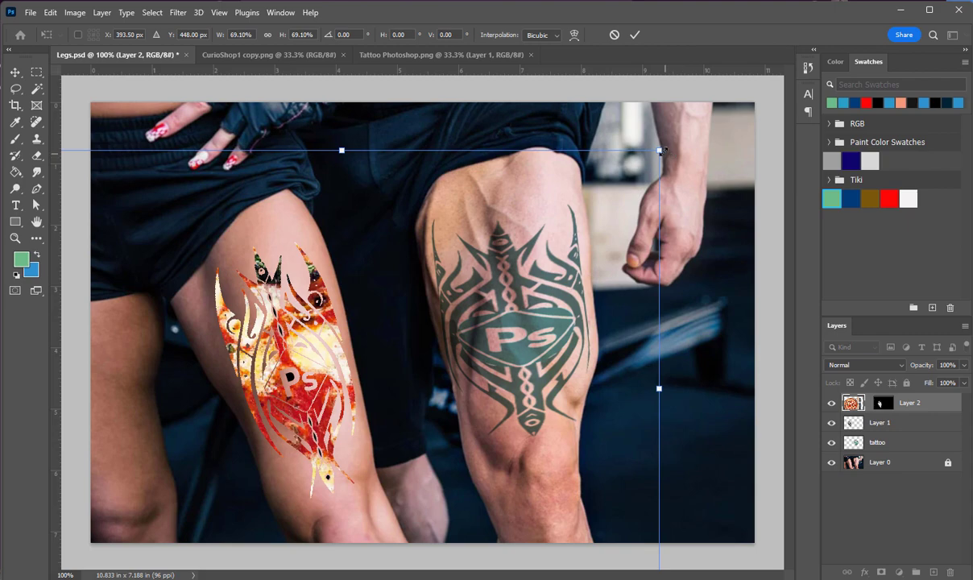
pyautogui.moveTo(662, 151); pyautogui.dragTo(881, 3)
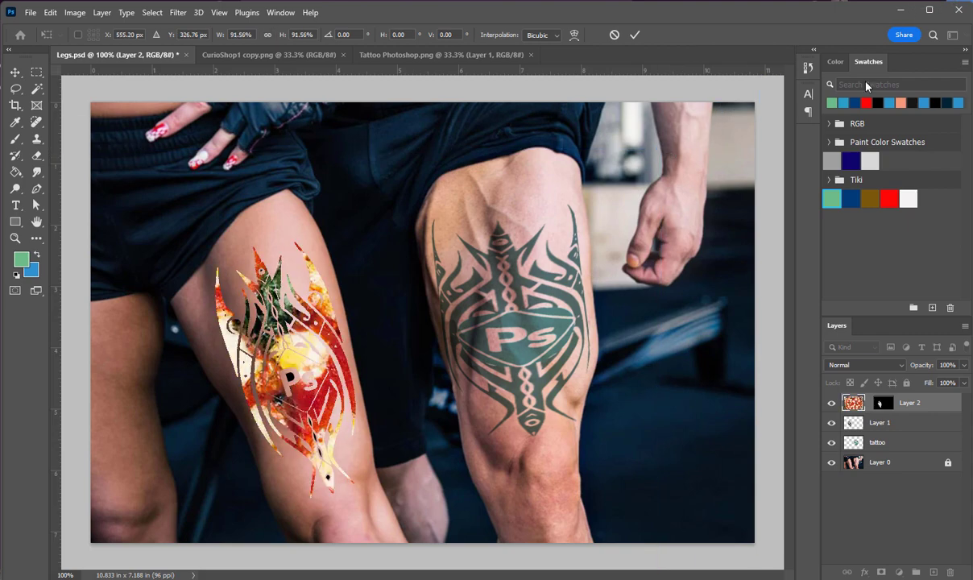
pyautogui.moveTo(594, 322); pyautogui.dragTo(530, 229)
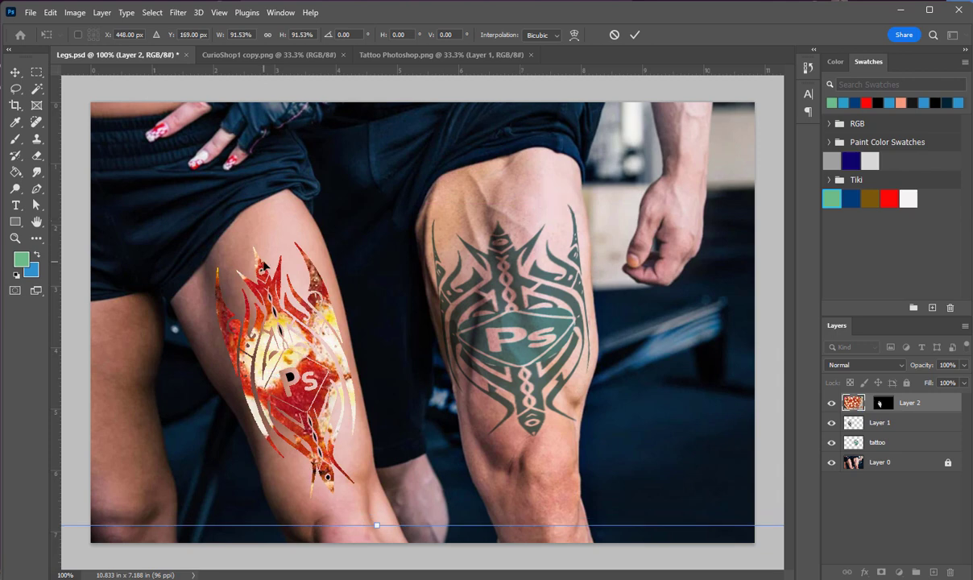
pyautogui.press('Return')
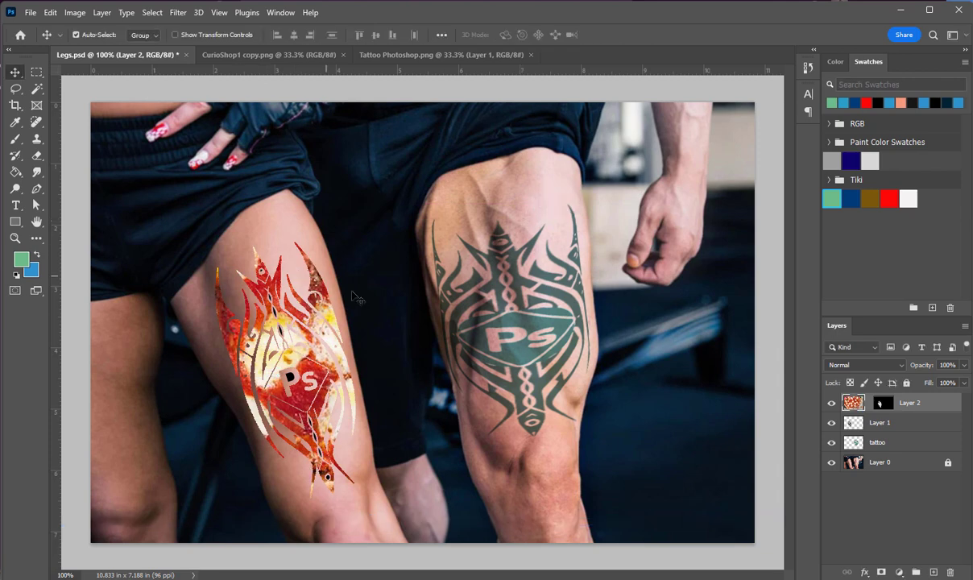
pyautogui.click(817, 490)
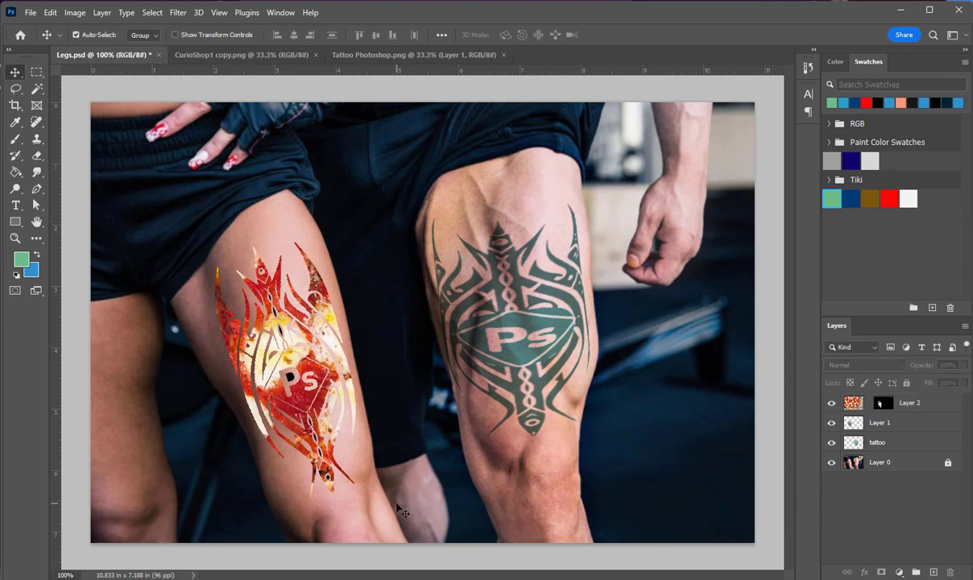
# Try a 2 px outside Stroke effect on Layer 1, the woman's original tattoo layer
pyautogui.click(912, 427)
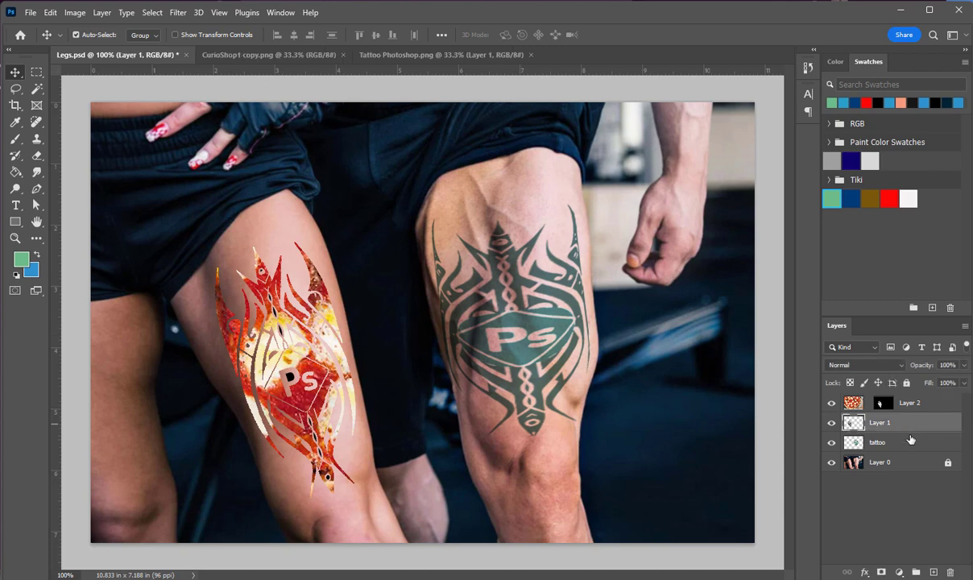
pyautogui.doubleClick(912, 428)
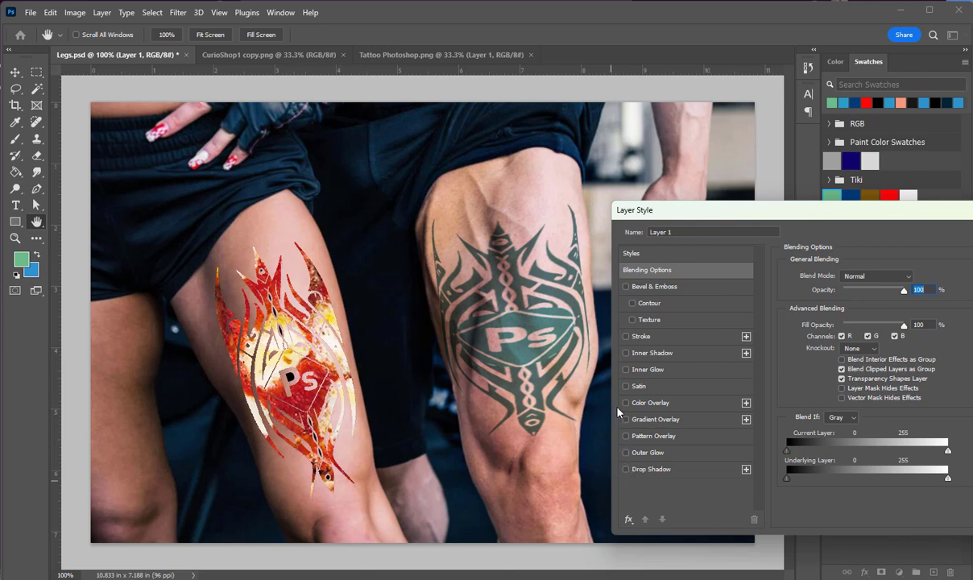
pyautogui.click(627, 336)
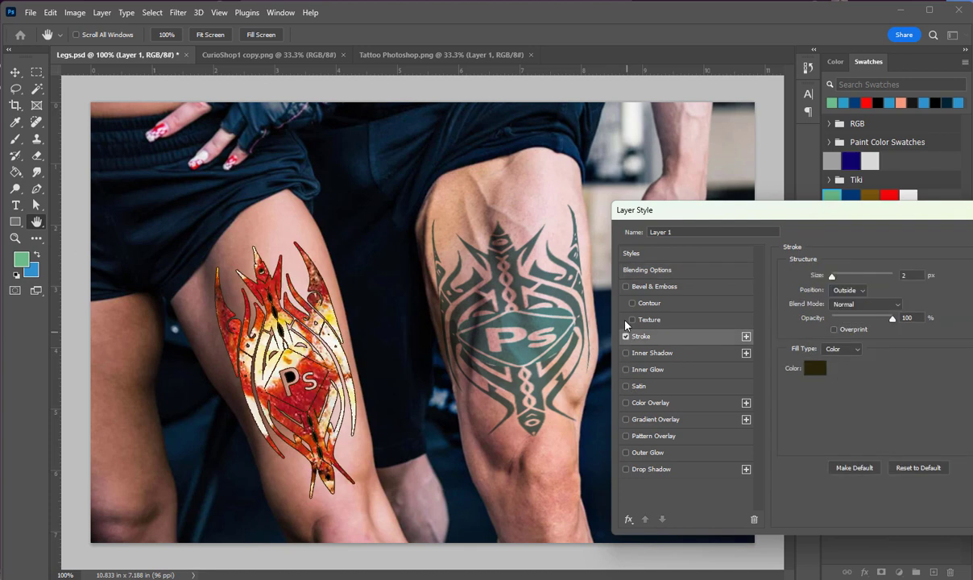
pyautogui.click(626, 335)
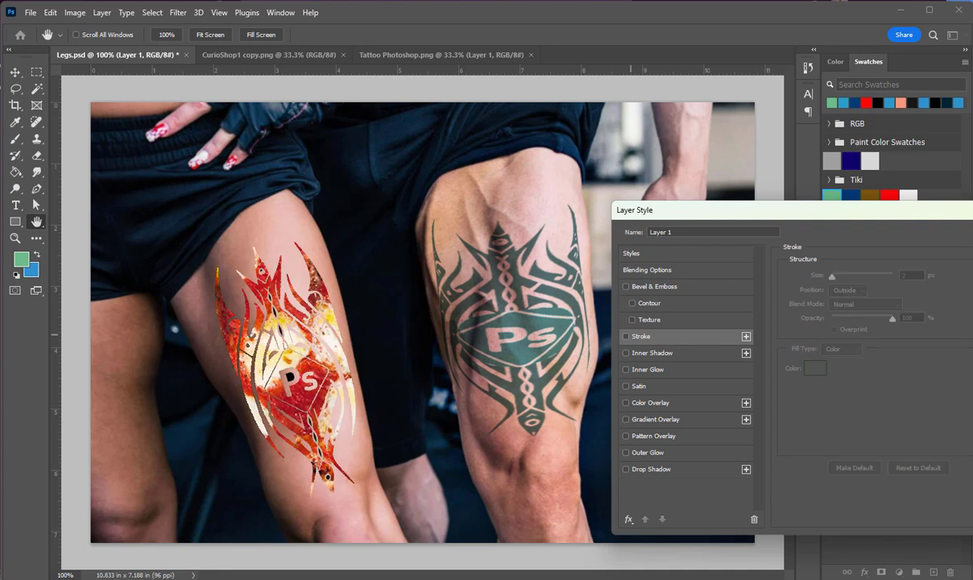
pyautogui.click(972, 237)
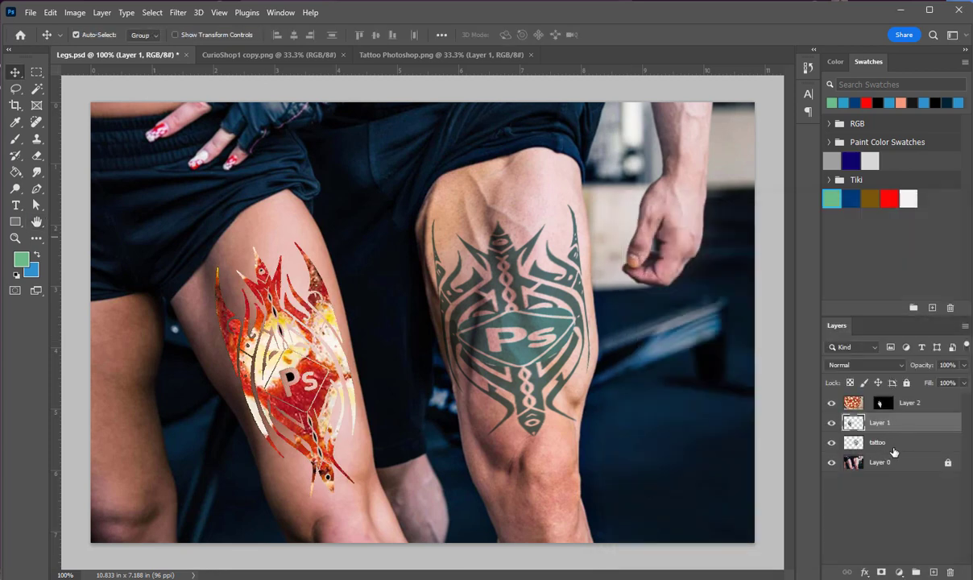
# Open the layer style settings of the tattoo layer and preview the Drop Shadow, Bevel & Emboss and Contour effects
pyautogui.click(856, 444)
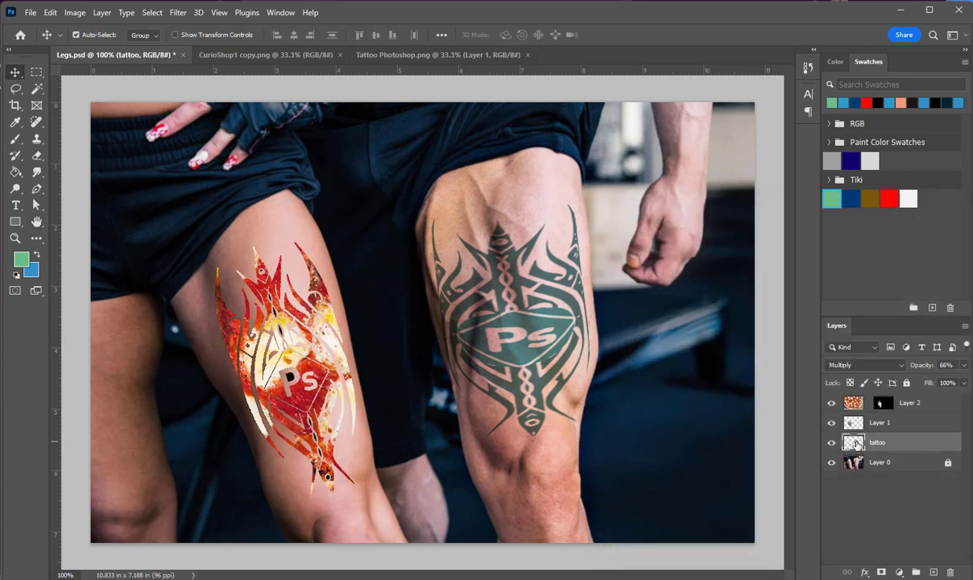
pyautogui.doubleClick(856, 444)
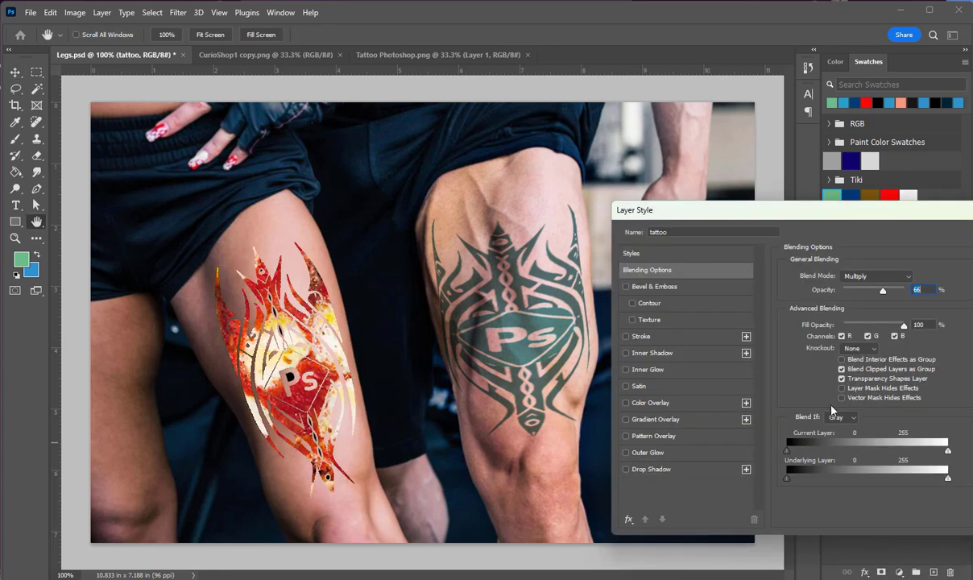
pyautogui.click(626, 470)
pyautogui.click(626, 470)
pyautogui.click(627, 288)
pyautogui.click(632, 303)
pyautogui.click(633, 304)
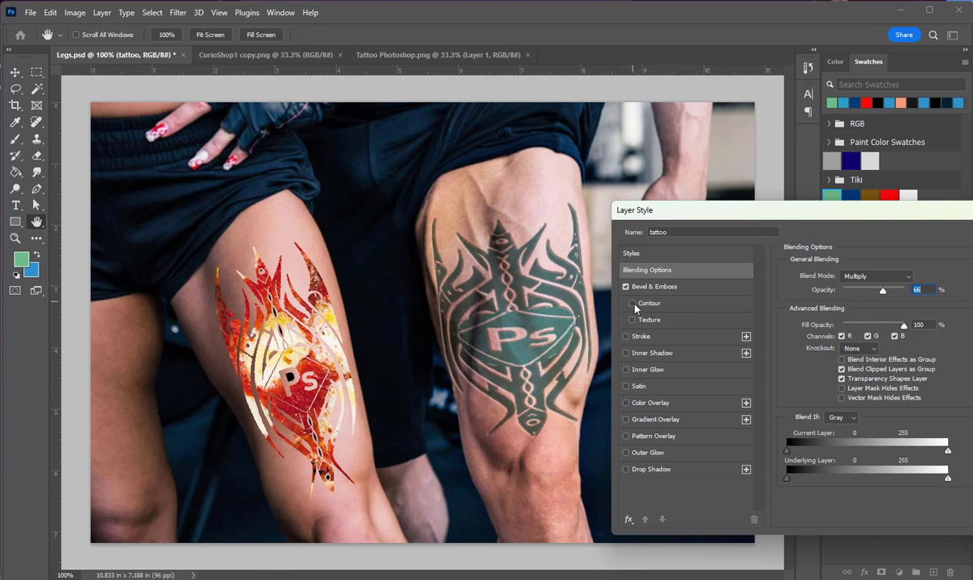
pyautogui.click(626, 288)
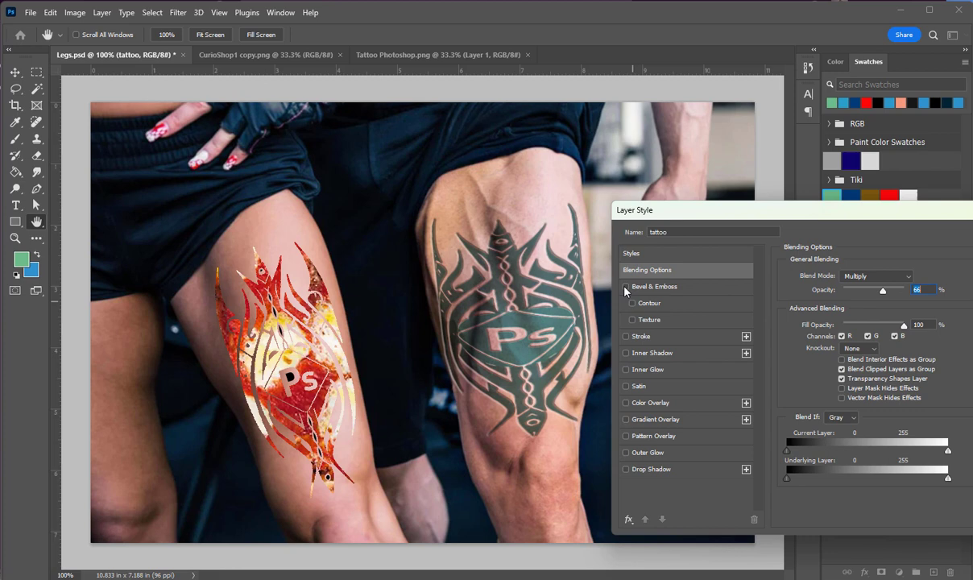
# Add a 1 px outside Stroke in yellow f0cd00 to the man's tattoo
pyautogui.click(625, 336)
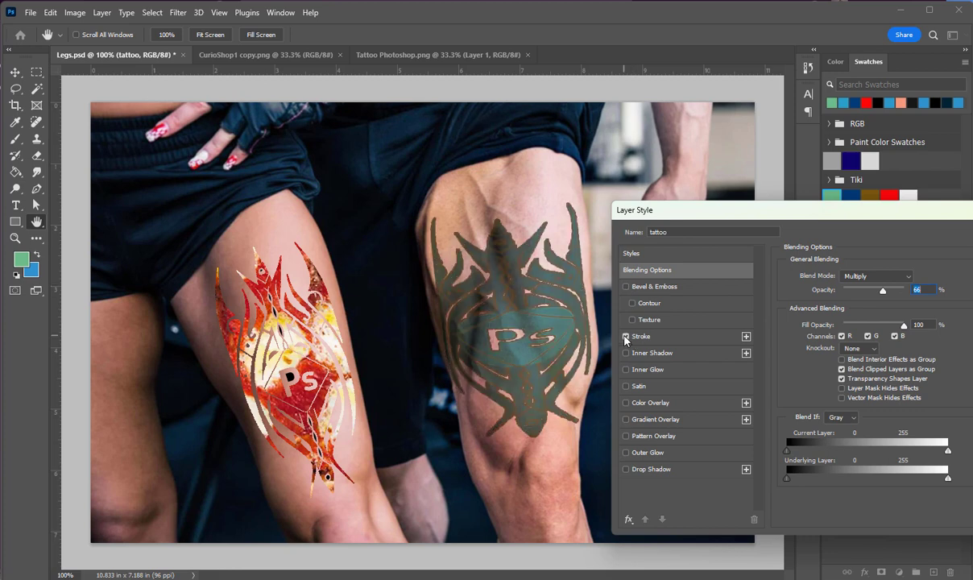
pyautogui.click(636, 337)
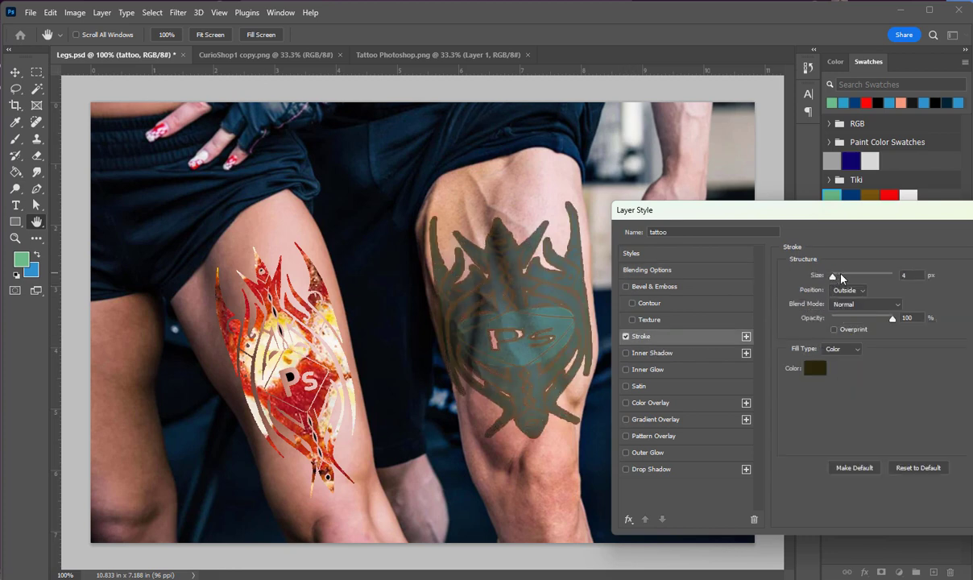
pyautogui.moveTo(840, 275); pyautogui.dragTo(831, 276)
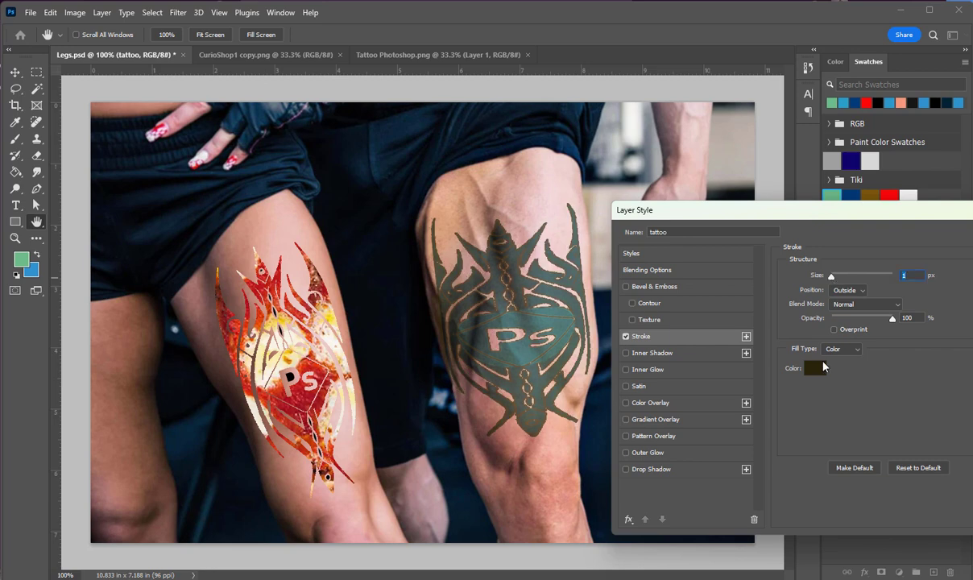
pyautogui.click(815, 368)
pyautogui.moveTo(808, 174); pyautogui.dragTo(821, 173)
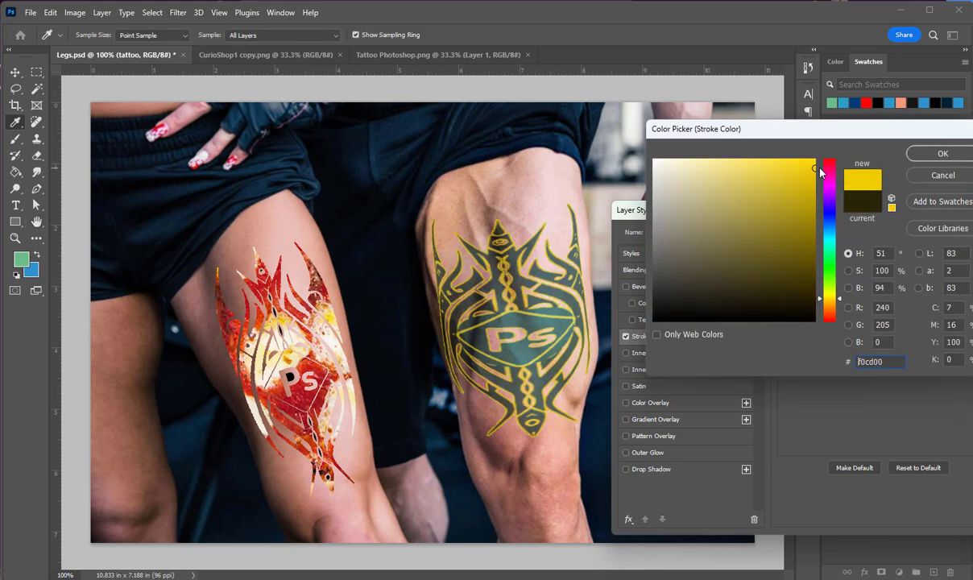
pyautogui.click(941, 153)
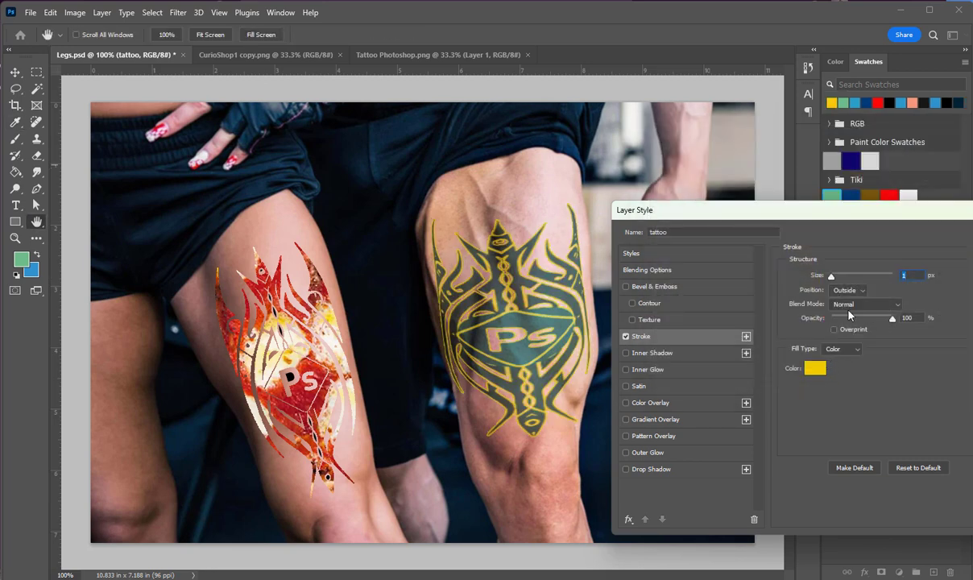
# Enable Inner Shadow on the man's tattoo with a distance of 0 px and turn off its Stroke
pyautogui.click(655, 353)
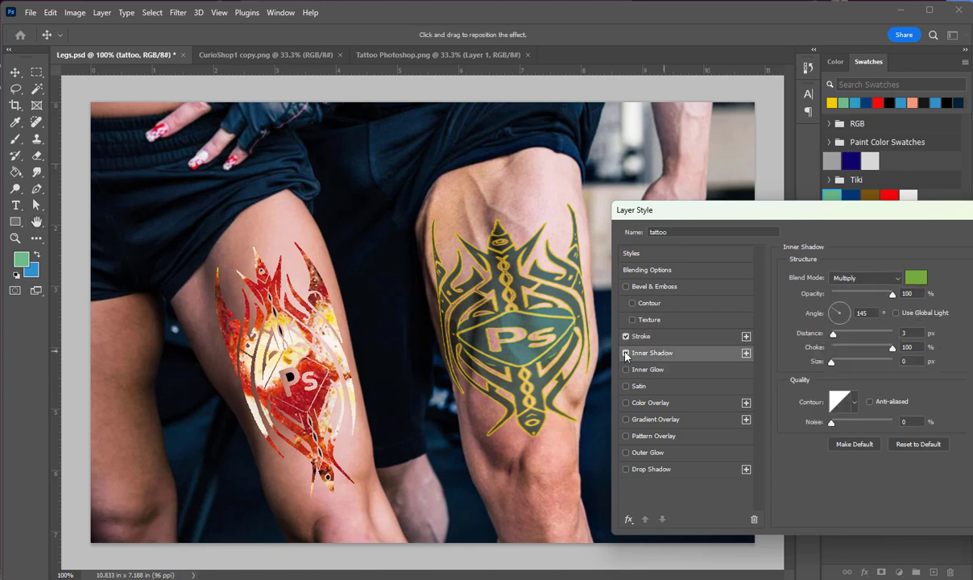
pyautogui.click(627, 353)
pyautogui.moveTo(838, 334); pyautogui.dragTo(772, 370)
pyautogui.click(626, 336)
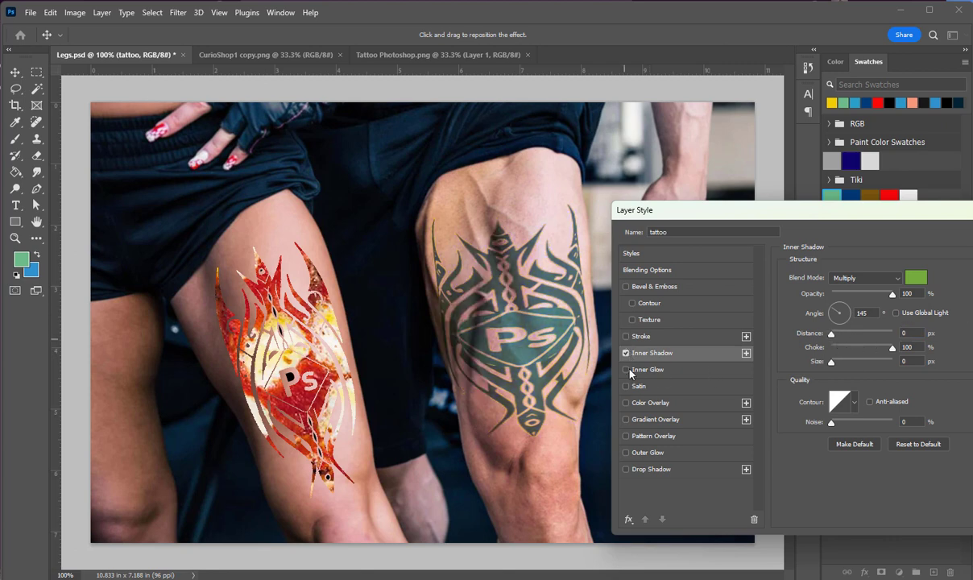
# Try the Inner Glow, Color Overlay and Satin effects on the man's tattoo
pyautogui.click(626, 370)
pyautogui.click(628, 370)
pyautogui.click(625, 403)
pyautogui.click(626, 402)
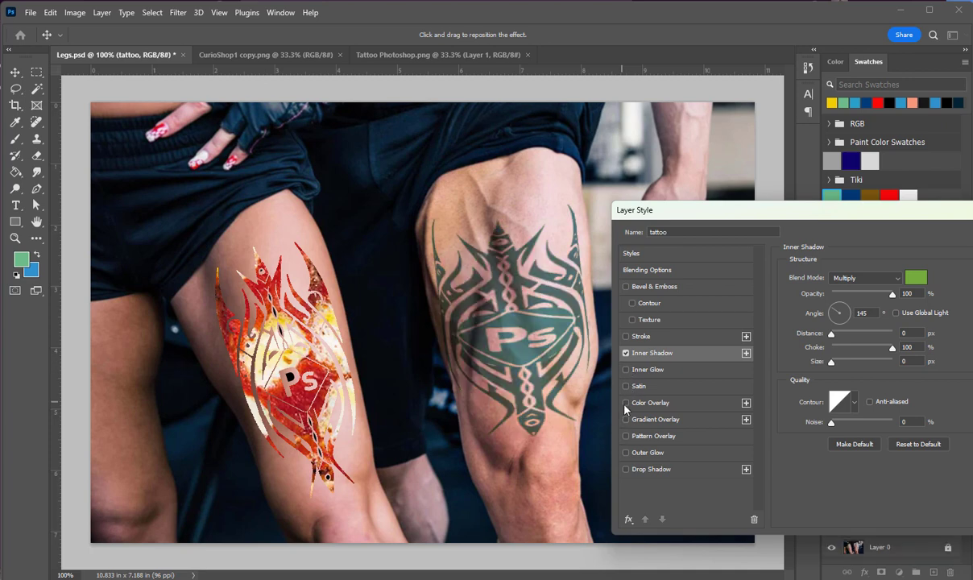
pyautogui.click(626, 387)
pyautogui.click(627, 387)
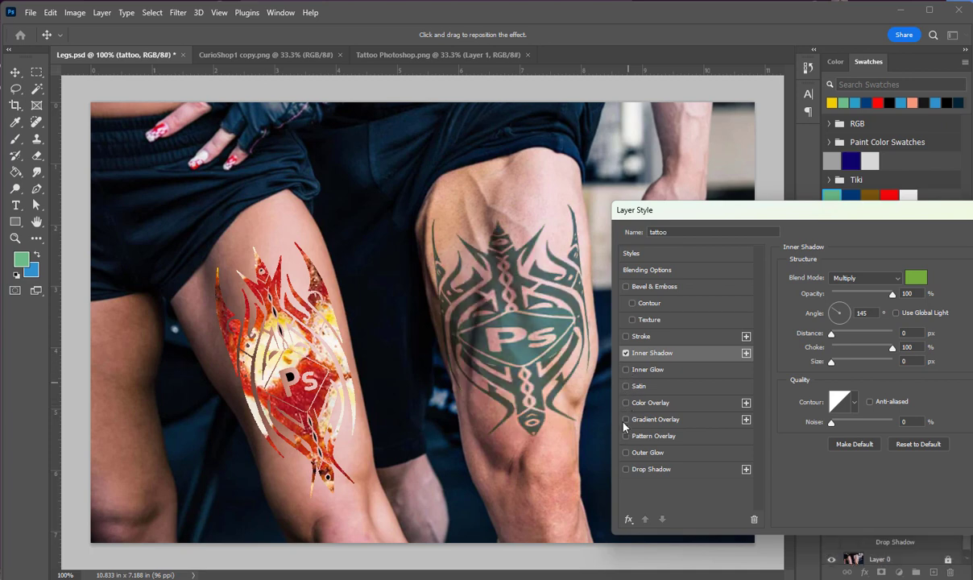
# Enable Gradient Overlay on the man's tattoo and open its settings
pyautogui.click(626, 420)
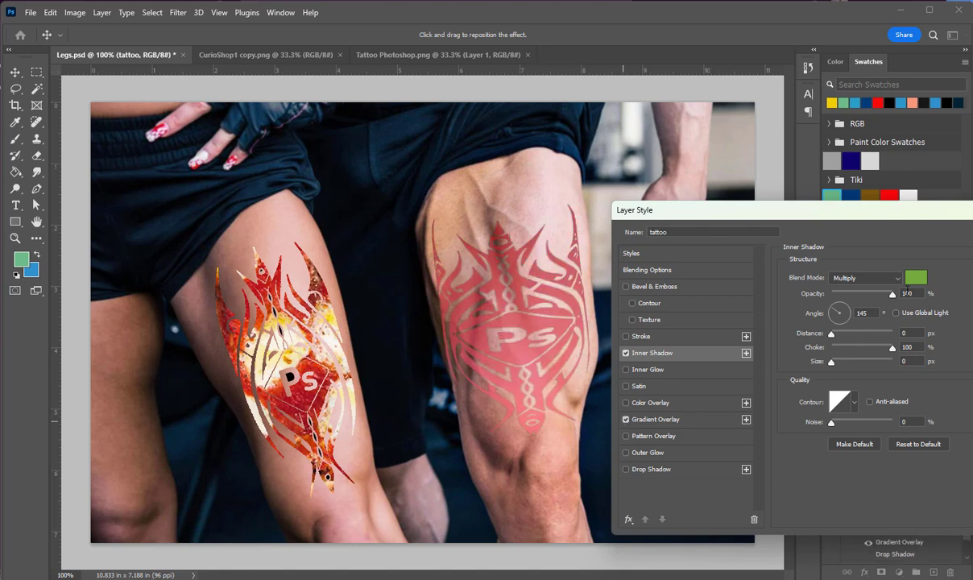
pyautogui.click(916, 277)
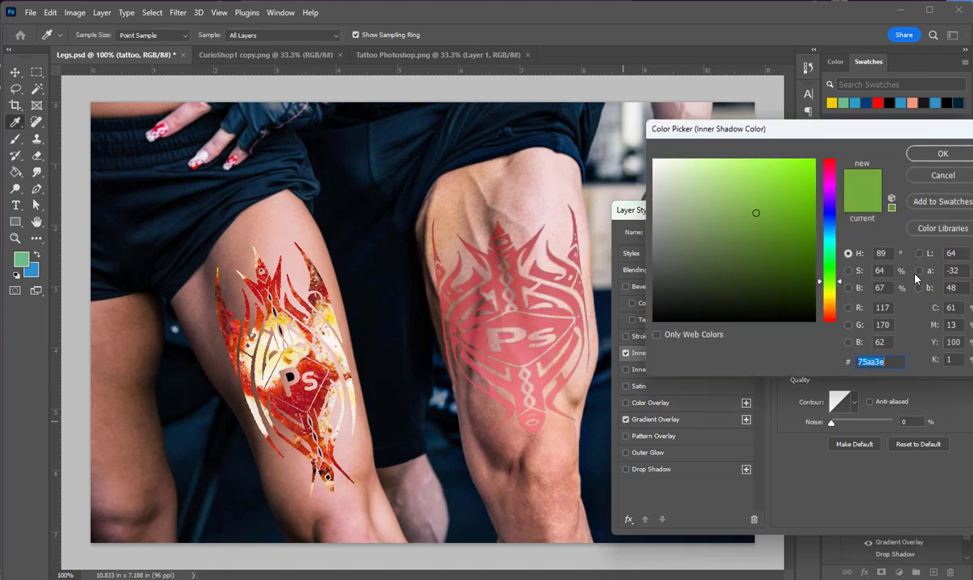
pyautogui.click(942, 176)
pyautogui.click(674, 422)
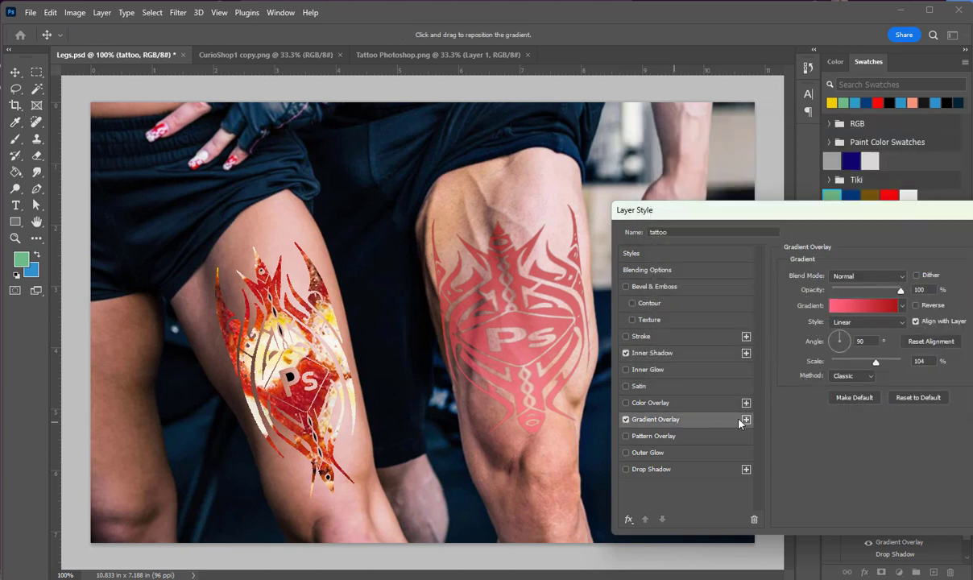
# Add two more Gradient Overlay instances to the man's tattoo and leave only the middle one enabled
pyautogui.click(746, 420)
pyautogui.click(746, 420)
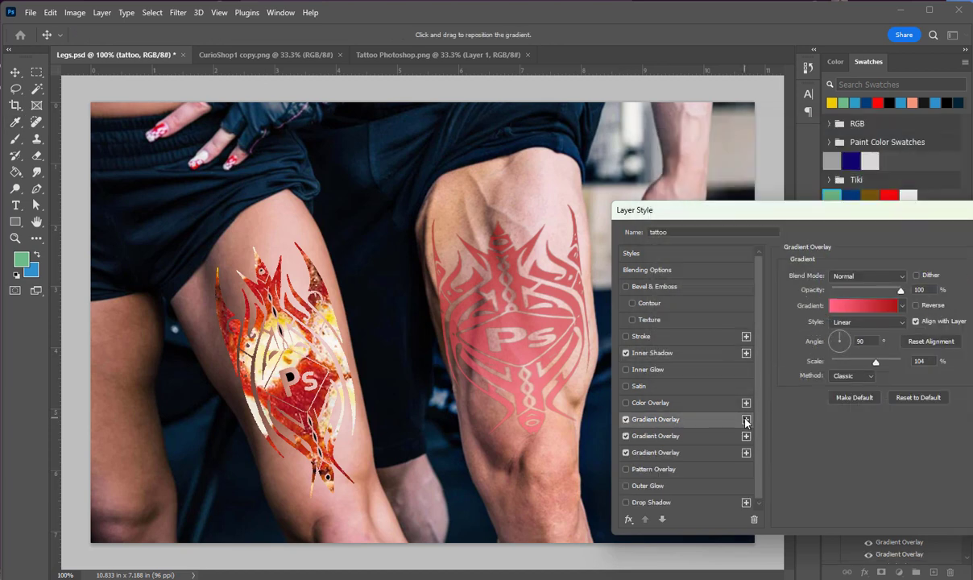
pyautogui.click(650, 439)
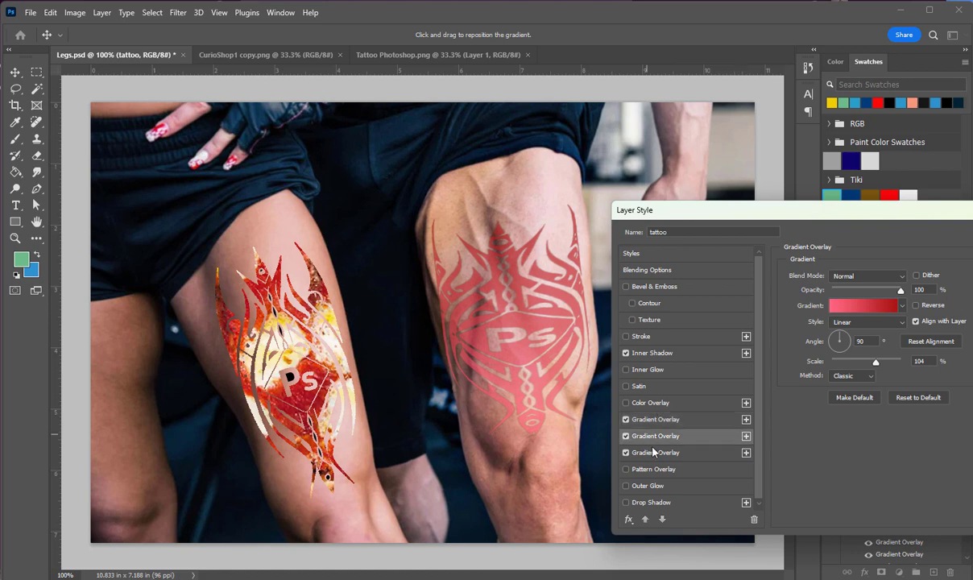
pyautogui.click(647, 451)
pyautogui.click(626, 452)
pyautogui.click(630, 424)
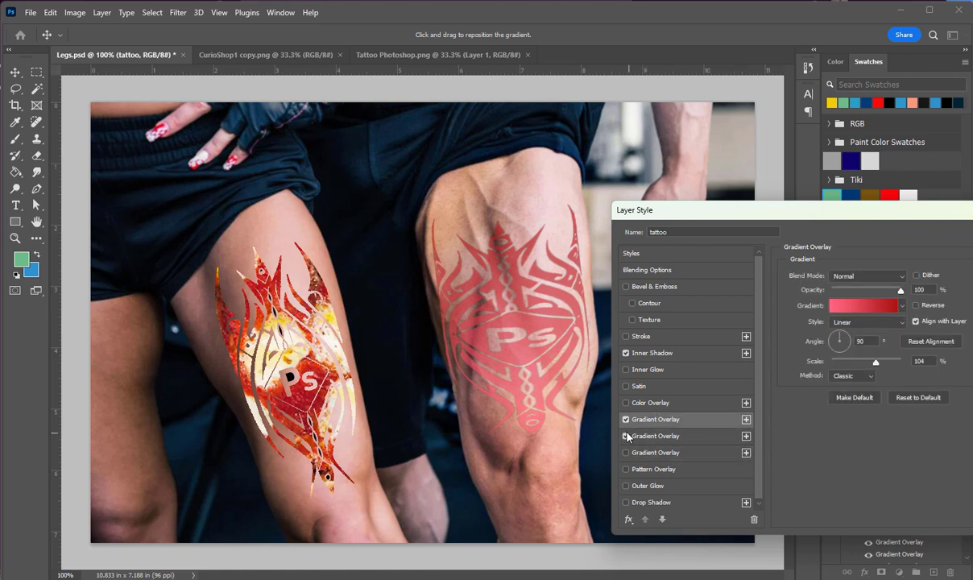
pyautogui.click(626, 432)
pyautogui.click(626, 419)
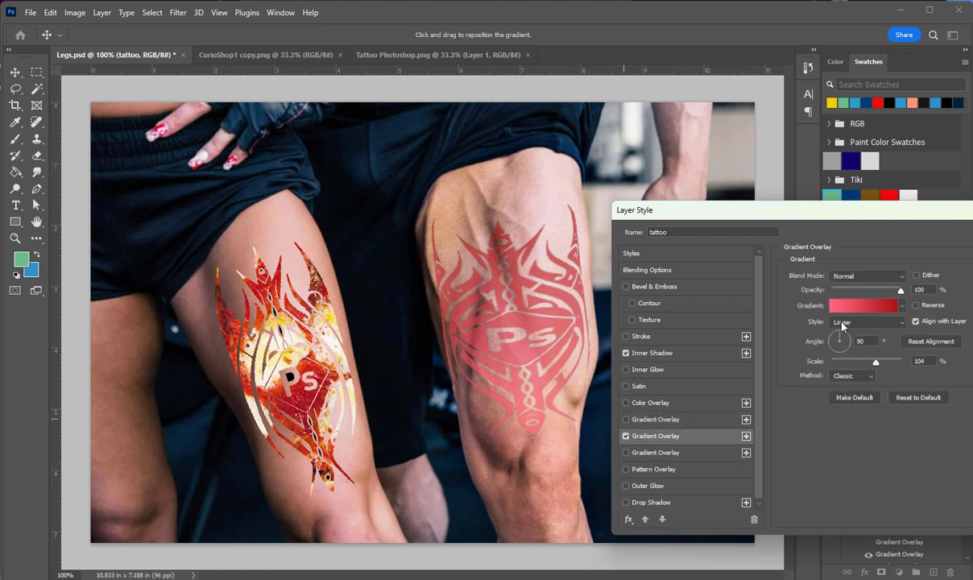
# Change the end color stop of the enabled overlay's gradient to green
pyautogui.click(870, 305)
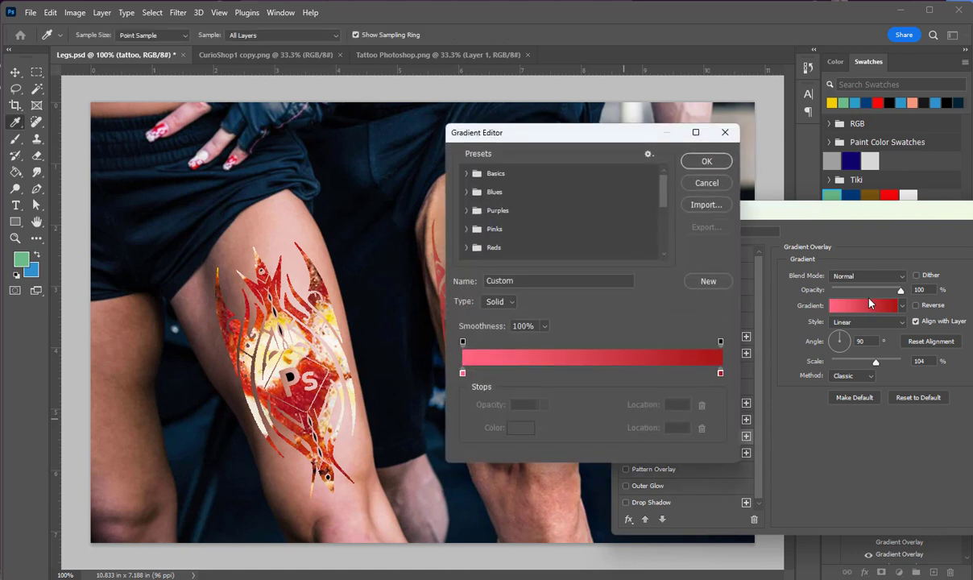
pyautogui.click(721, 372)
pyautogui.doubleClick(721, 373)
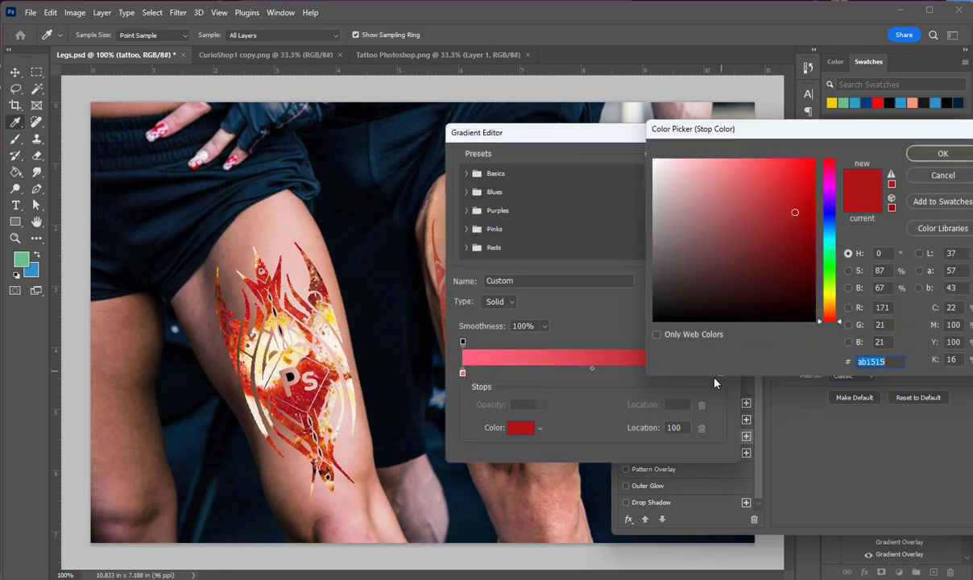
pyautogui.click(829, 281)
pyautogui.click(942, 153)
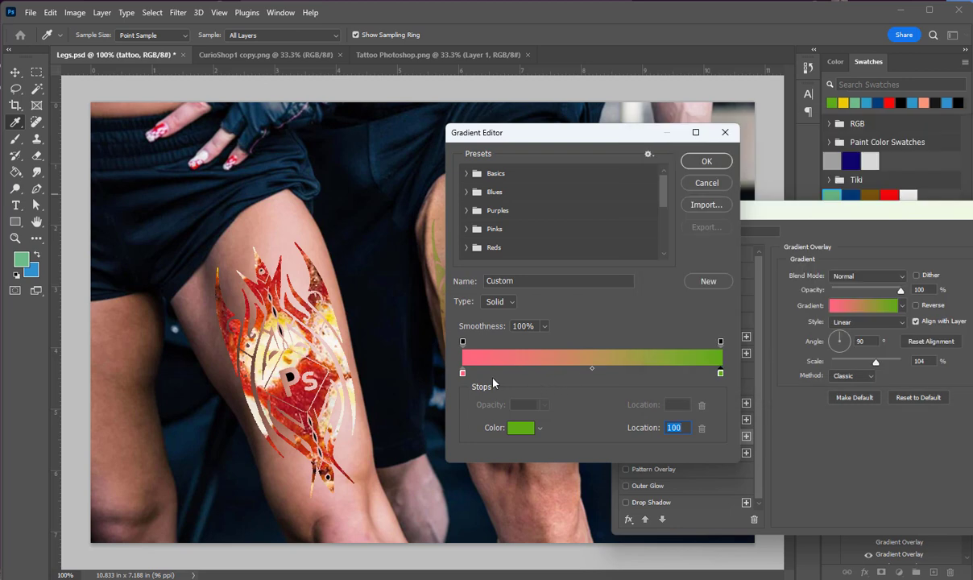
# Change the gradient's start color stop to blue 646bff and accept the edited gradient
pyautogui.click(463, 375)
pyautogui.doubleClick(463, 374)
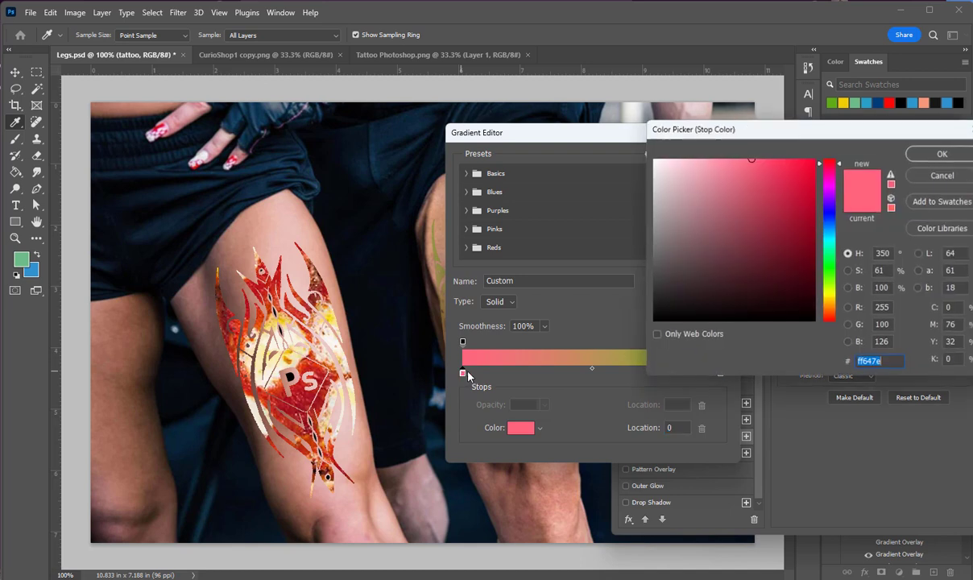
pyautogui.click(833, 219)
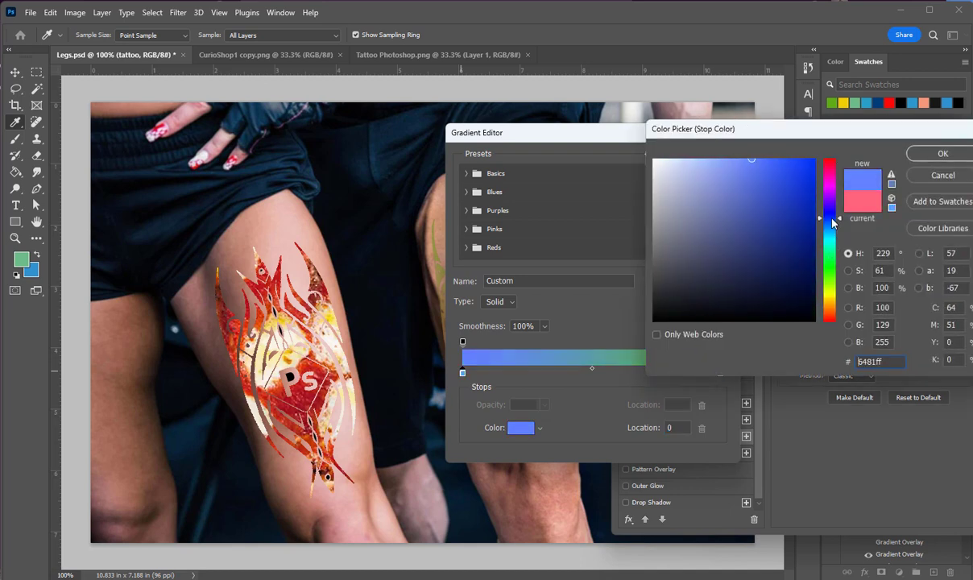
pyautogui.click(941, 153)
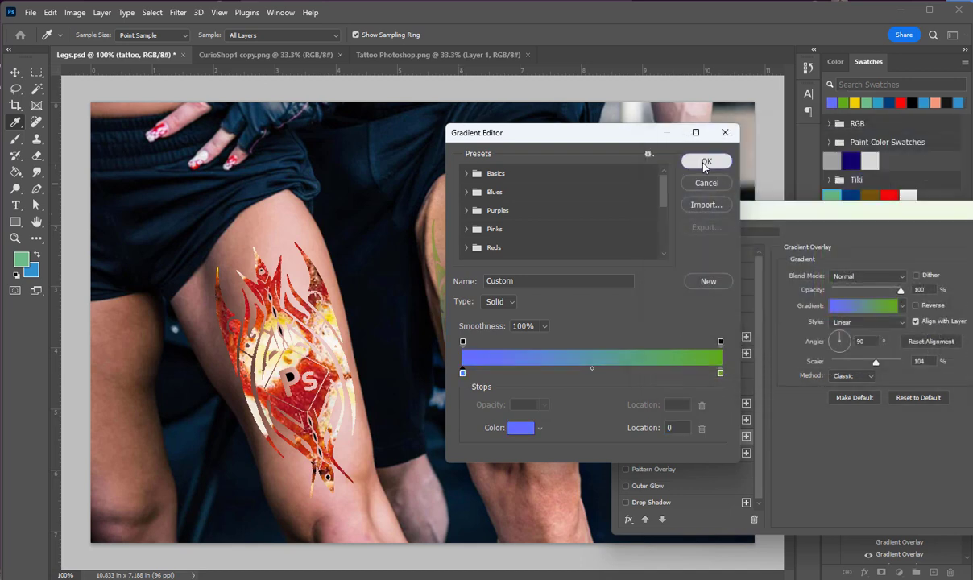
pyautogui.click(705, 164)
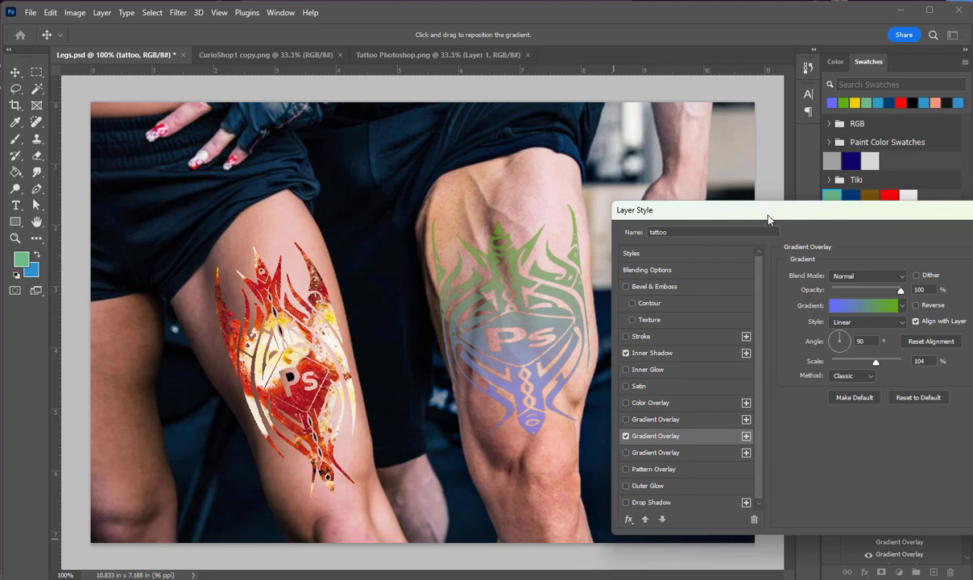
# Apply the layer style, and switch the tattoo layer's effects off and back on to compare the look
pyautogui.moveTo(769, 217); pyautogui.dragTo(431, 535)
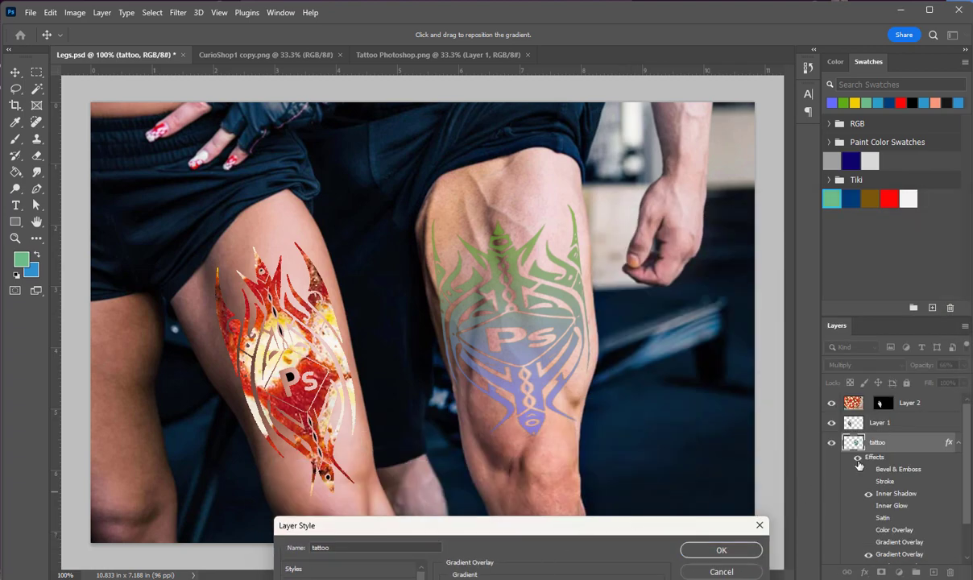
pyautogui.click(715, 549)
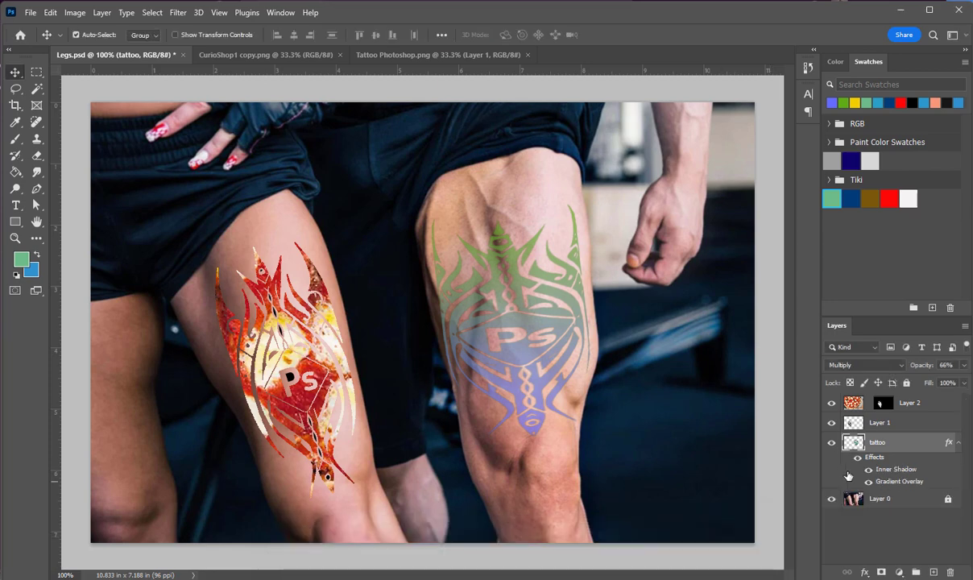
pyautogui.click(857, 458)
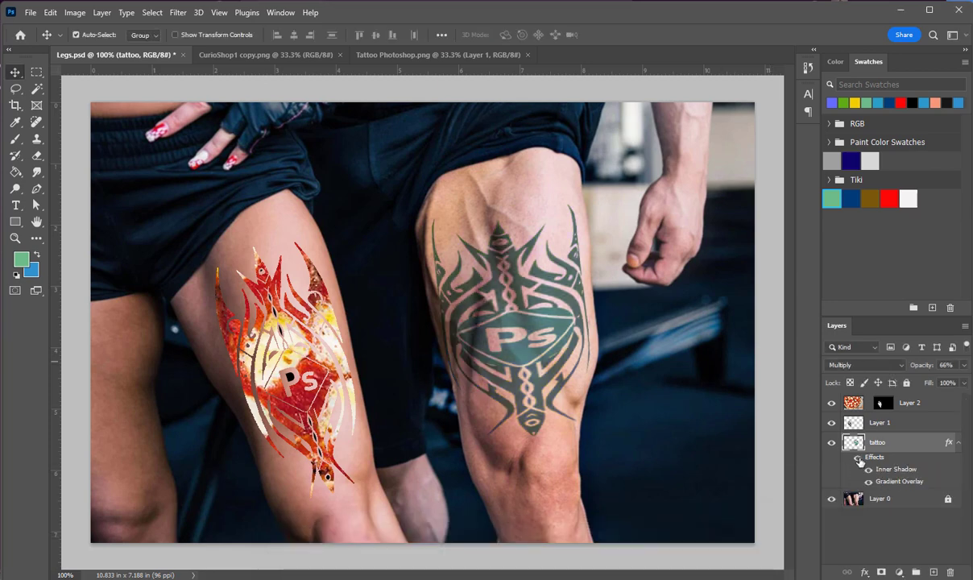
pyautogui.click(858, 458)
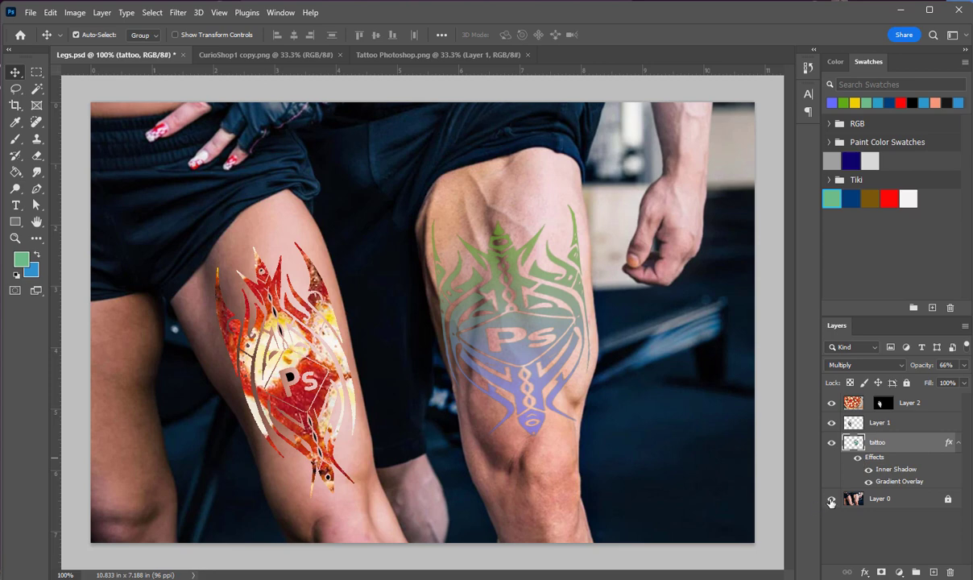
# Reopen the tattoo layer's Gradient Overlay and try lowering its opacity to 38%
pyautogui.doubleClick(896, 482)
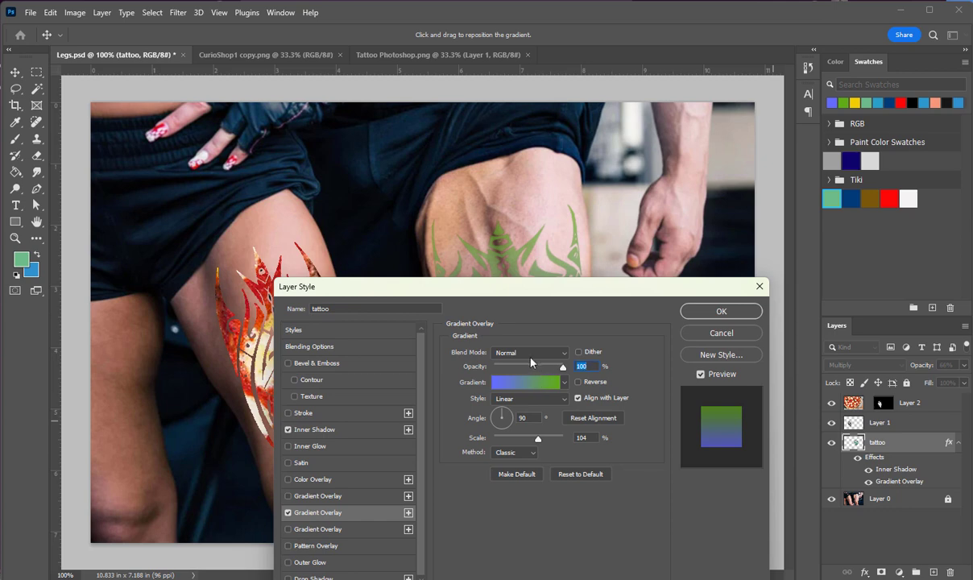
pyautogui.click(529, 354)
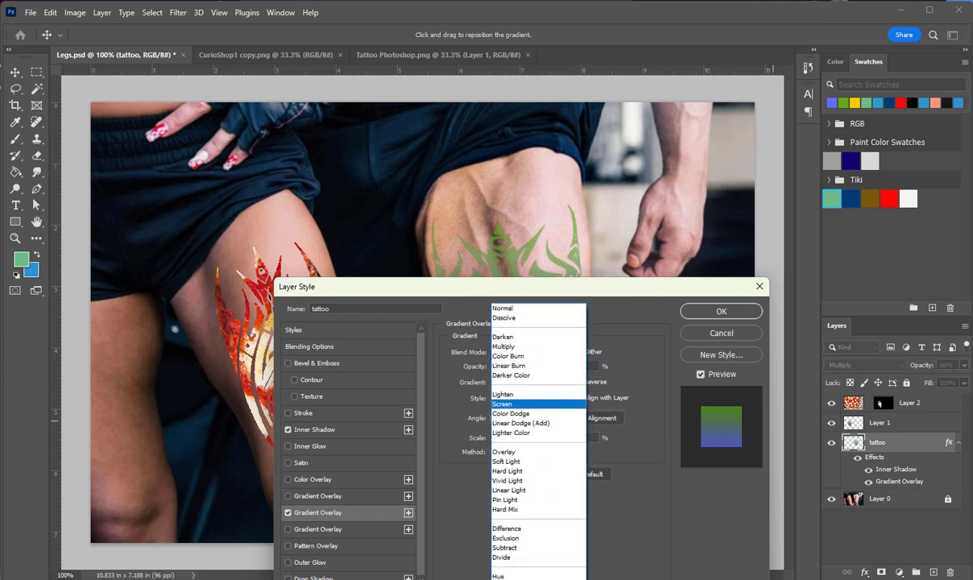
pyautogui.click(509, 402)
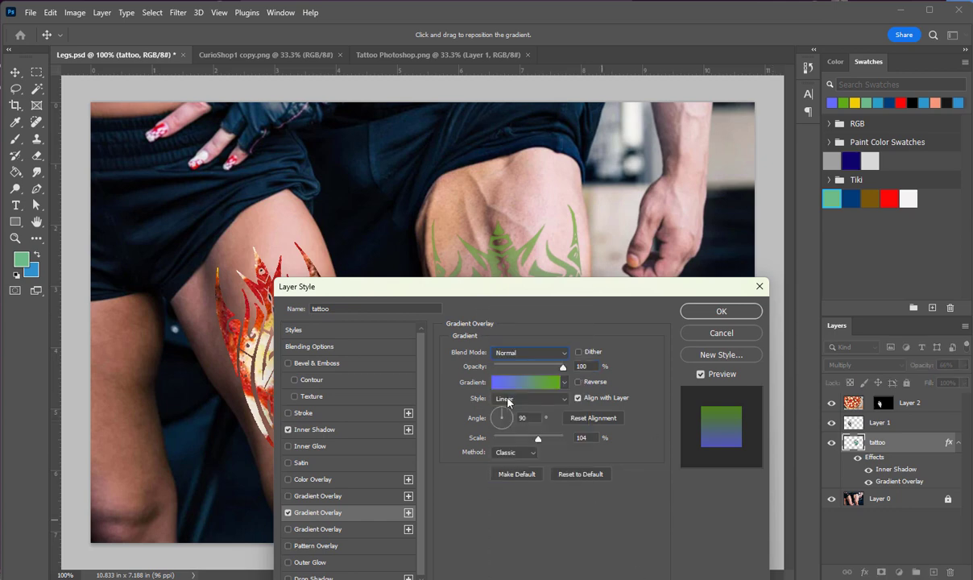
pyautogui.moveTo(563, 370); pyautogui.dragTo(511, 366)
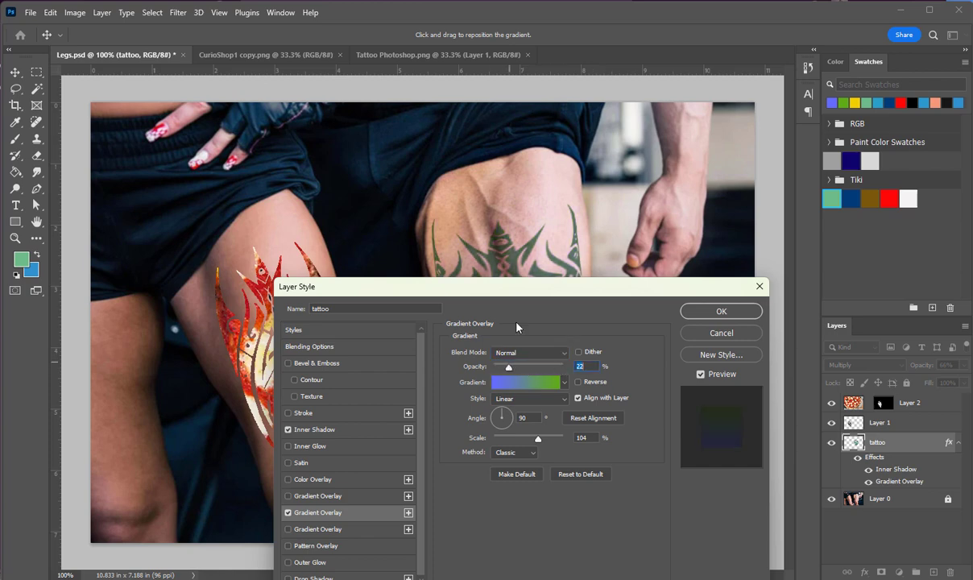
pyautogui.moveTo(512, 290); pyautogui.dragTo(180, 247)
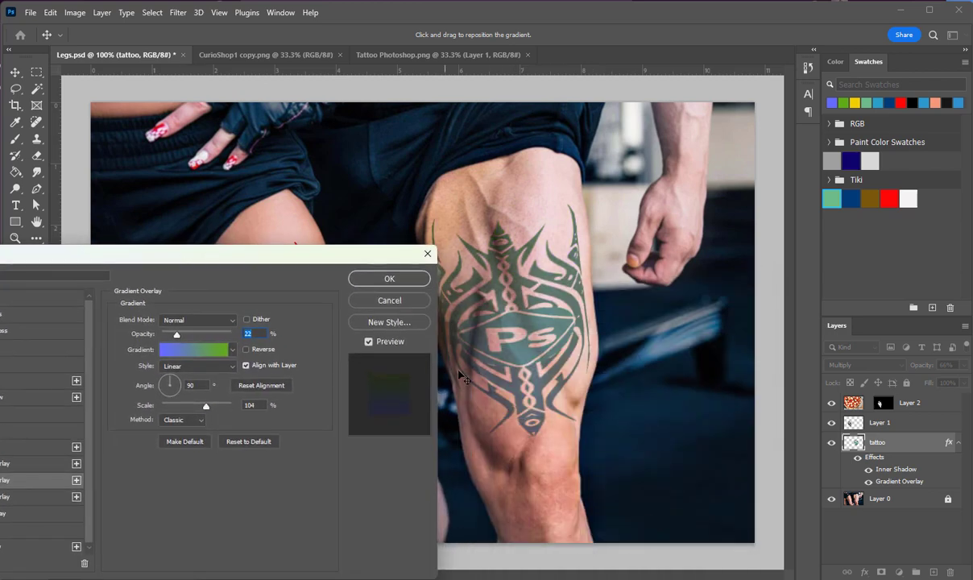
# Preview Gradient Overlay blend modes such as Darker Color, Lighter Color, Subtract, Exclusion, Color and Dissolve, and discard the changes
pyautogui.click(172, 320)
pyautogui.click(171, 318)
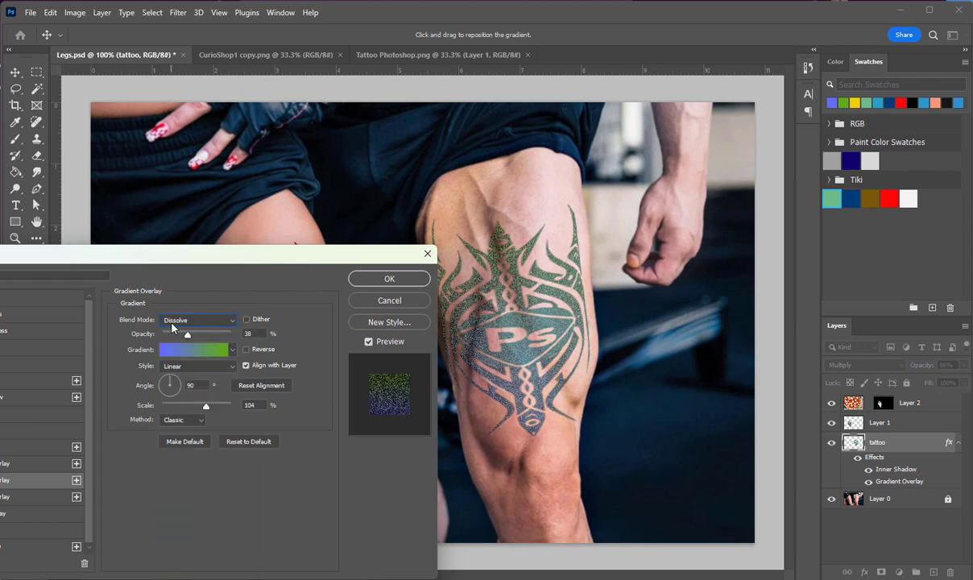
pyautogui.press('Down')
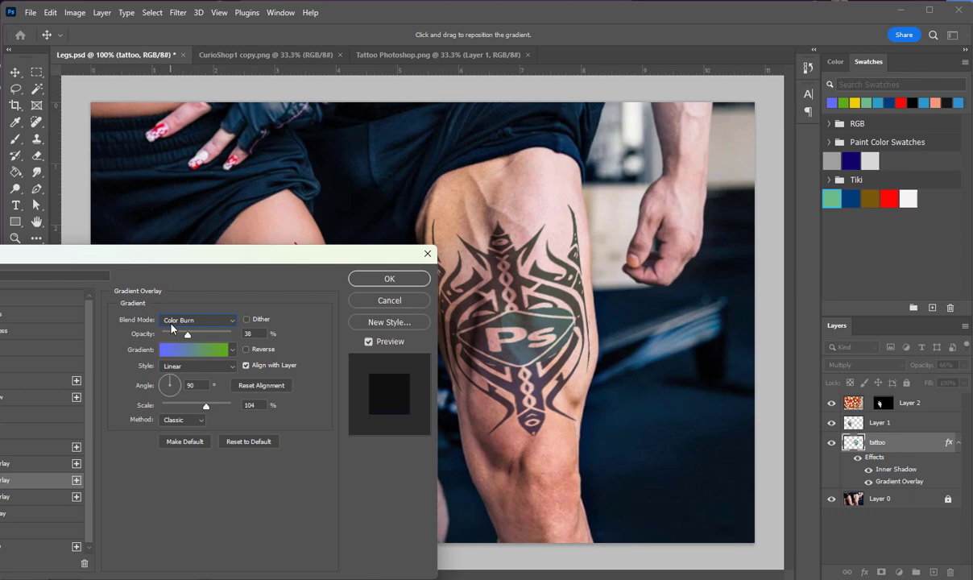
pyautogui.scroll(-7, 172, 327)
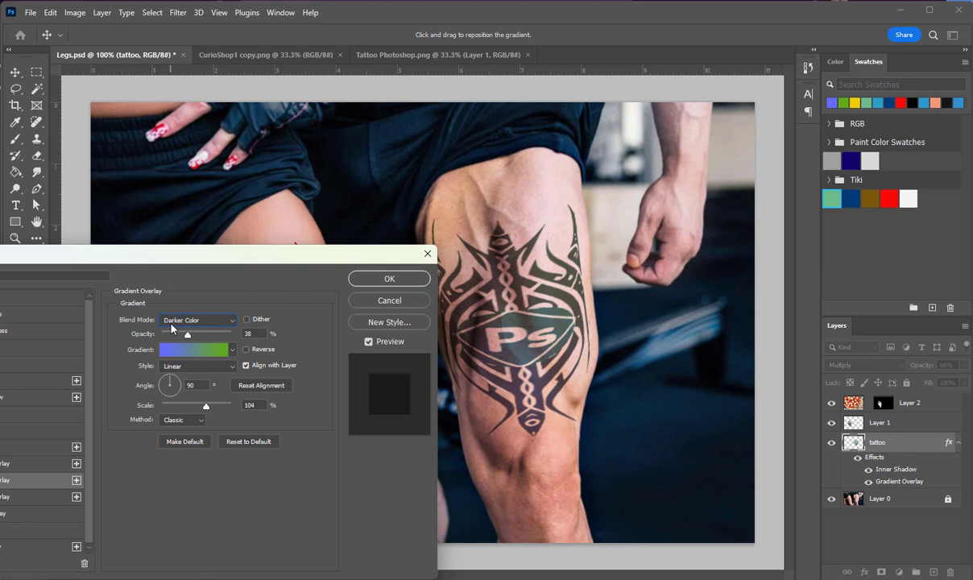
pyautogui.scroll(-5, 171, 328)
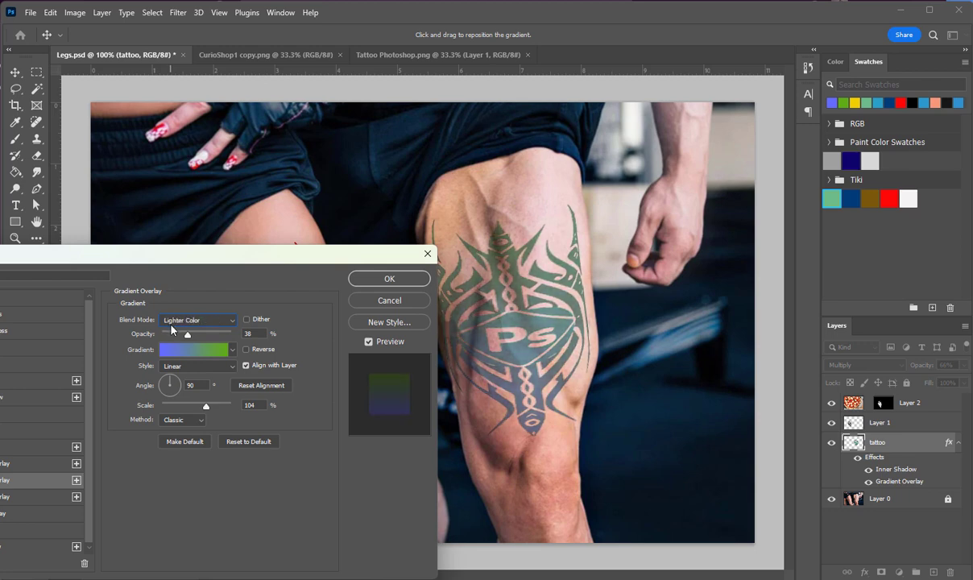
pyautogui.scroll(-7, 173, 330)
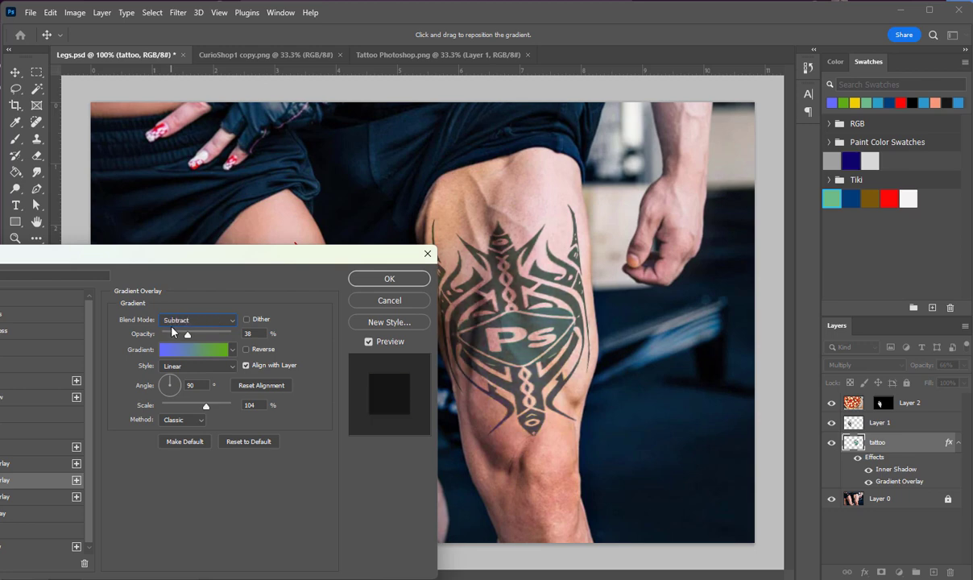
pyautogui.scroll(4, 172, 330)
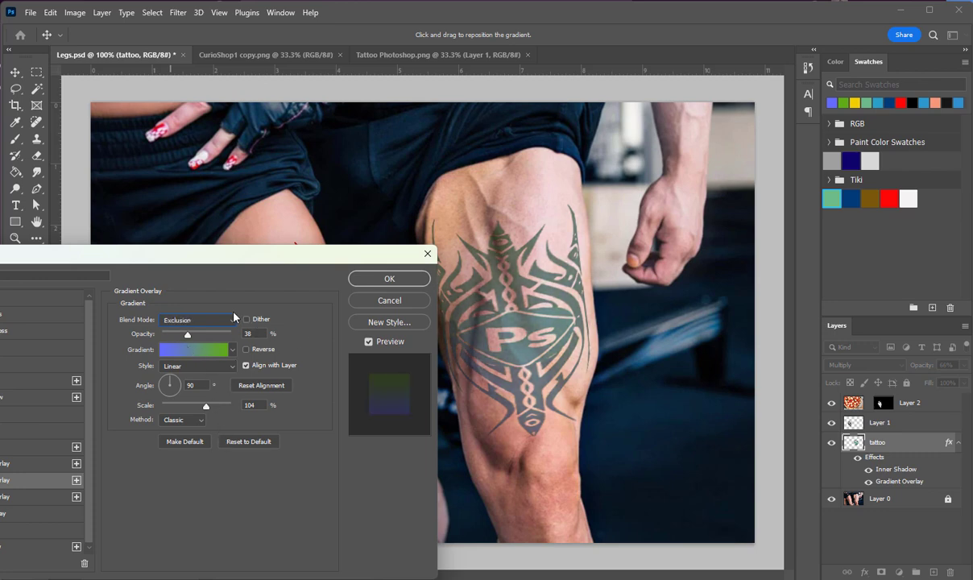
pyautogui.scroll(-6, 201, 323)
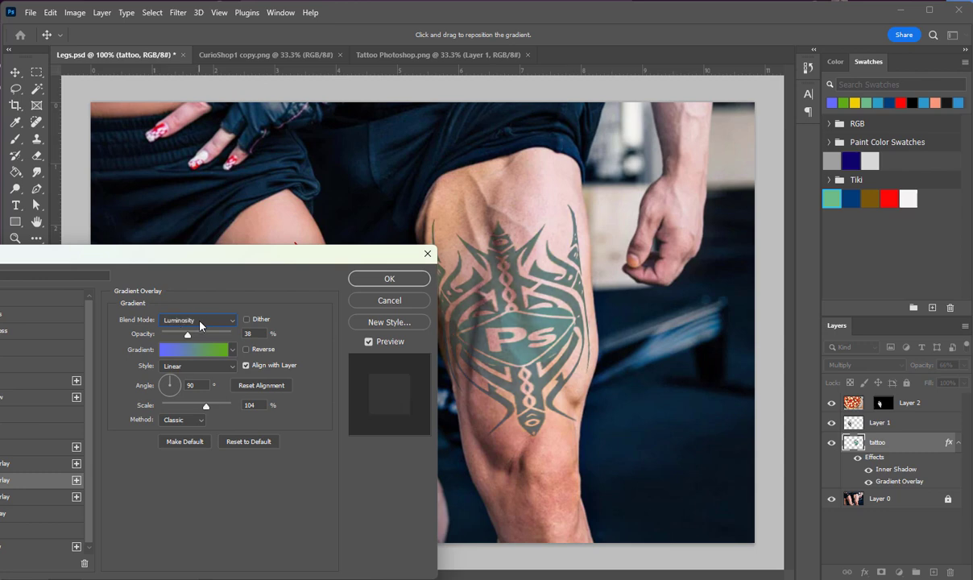
pyautogui.scroll(10, 202, 325)
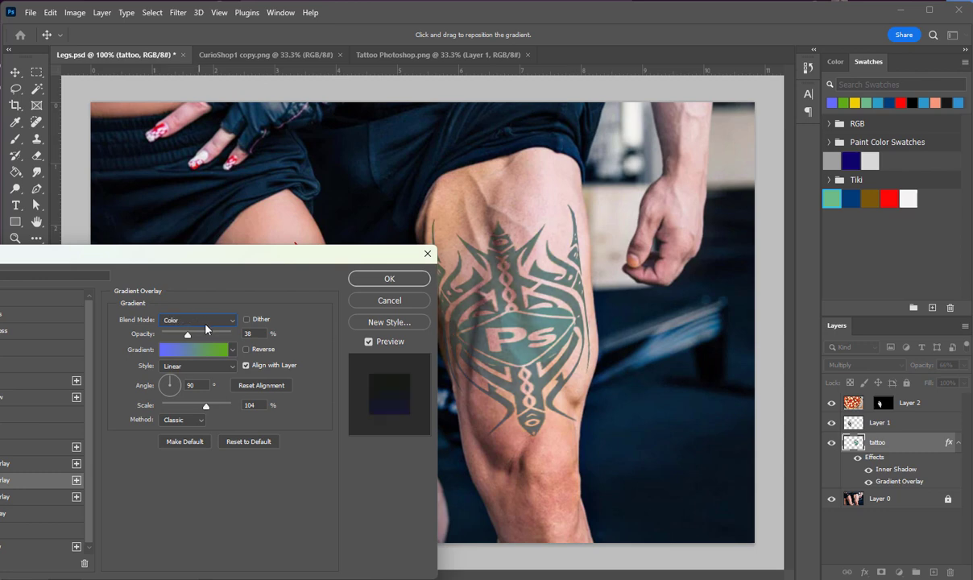
pyautogui.scroll(15, 209, 325)
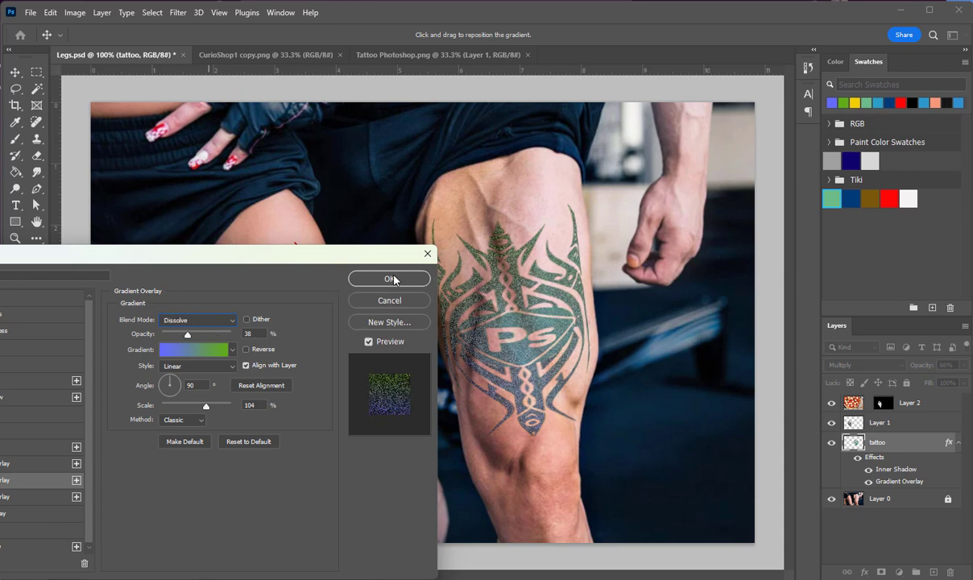
pyautogui.click(428, 253)
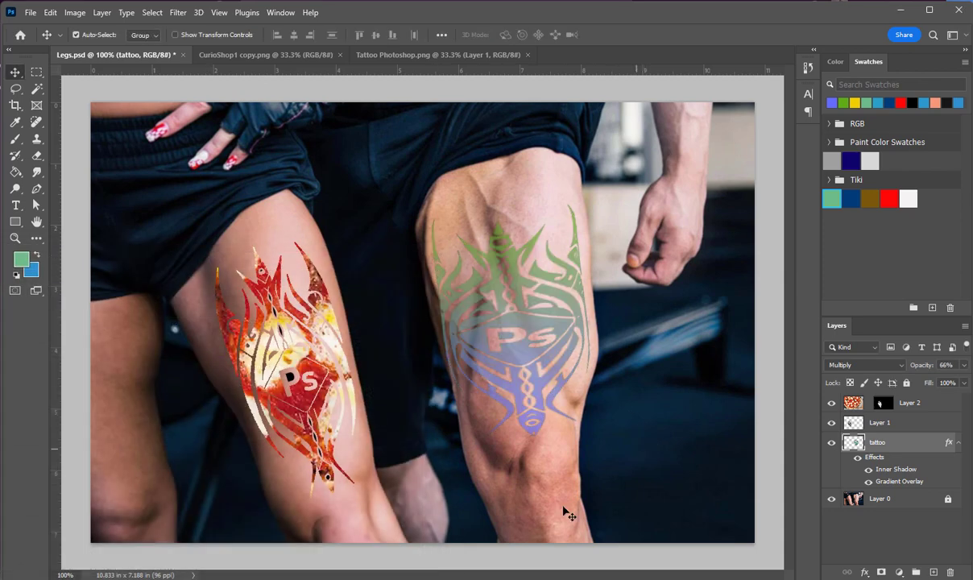